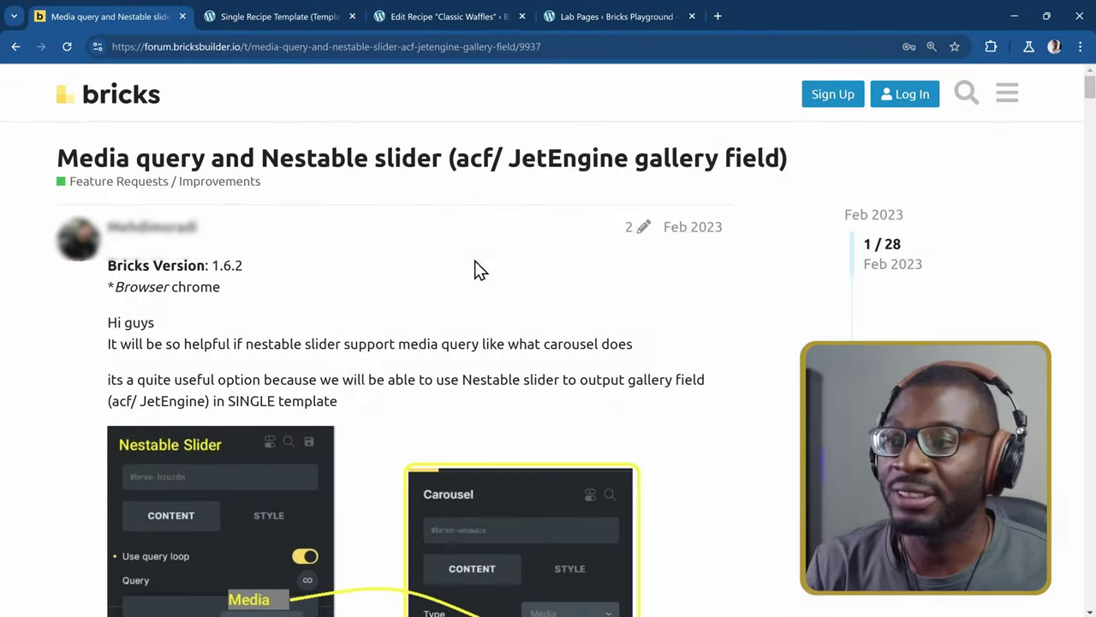
Read the forum thread on media query and nestable slider down to the gallery query filter code.
scroll(387, 384, down, 10)
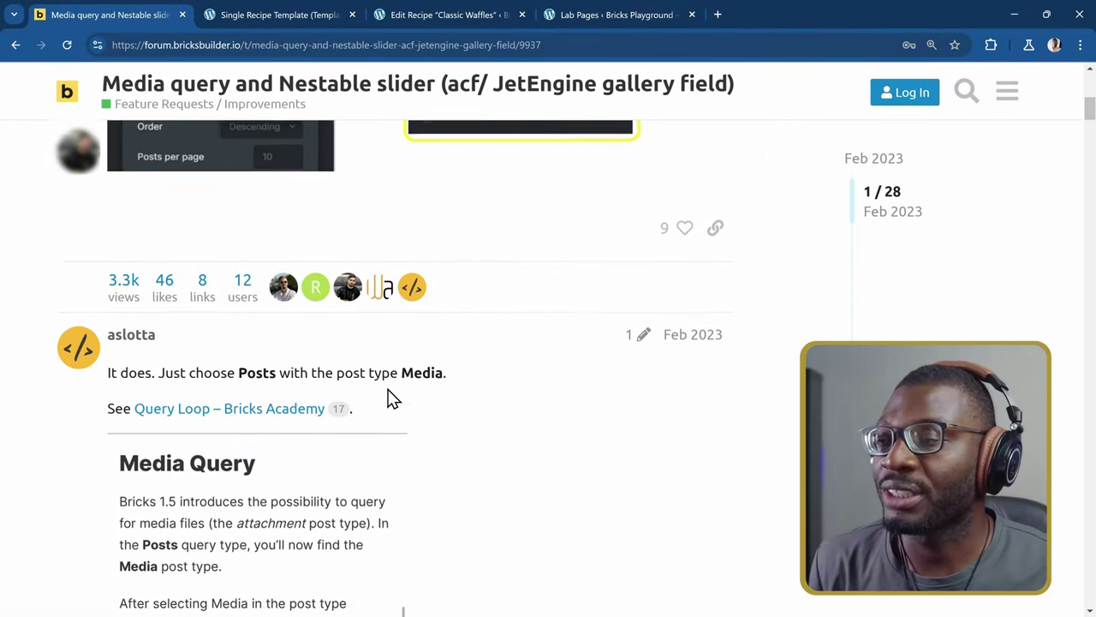
scroll(390, 398, down, 15)
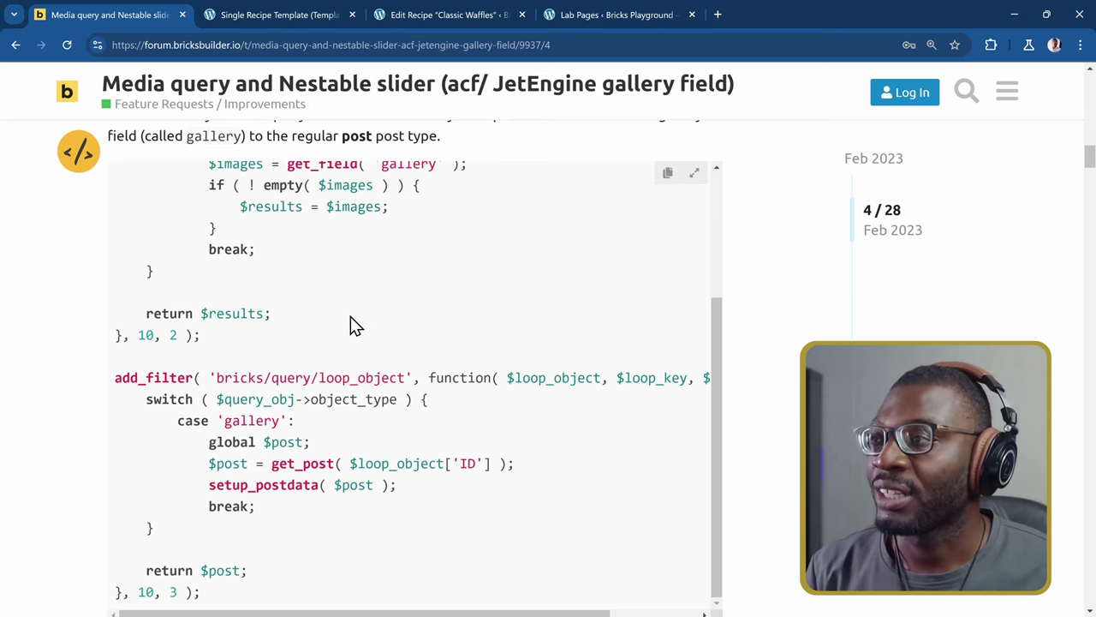
Examine the JetEngine gallery query loops and nestable slider examples on the Single Recipe Template preview page.
click(261, 12)
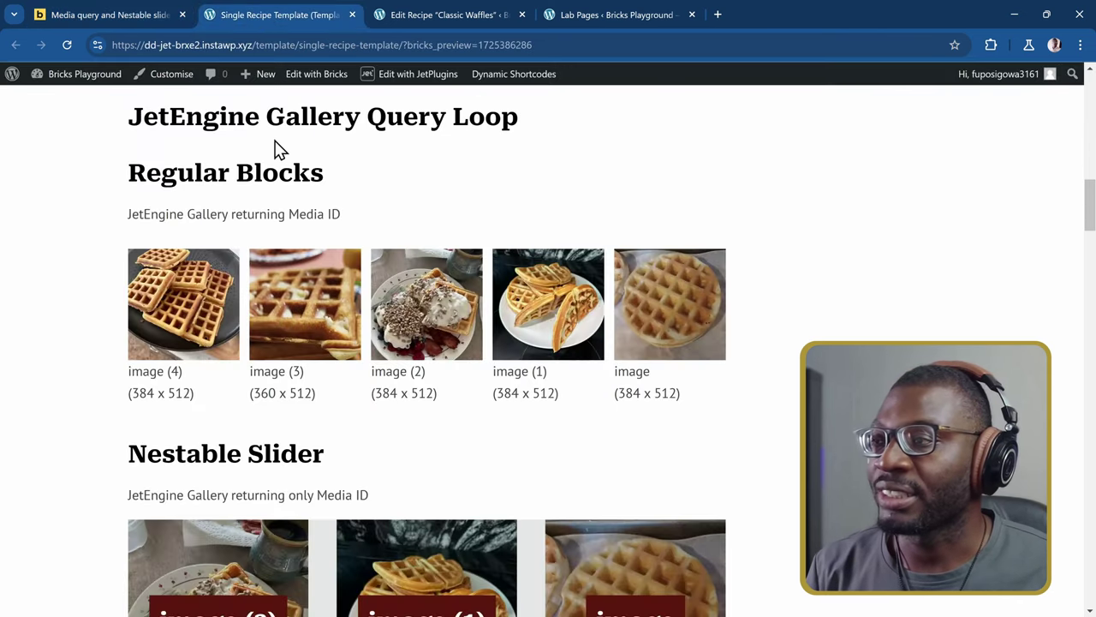
scroll(417, 200, up, 10)
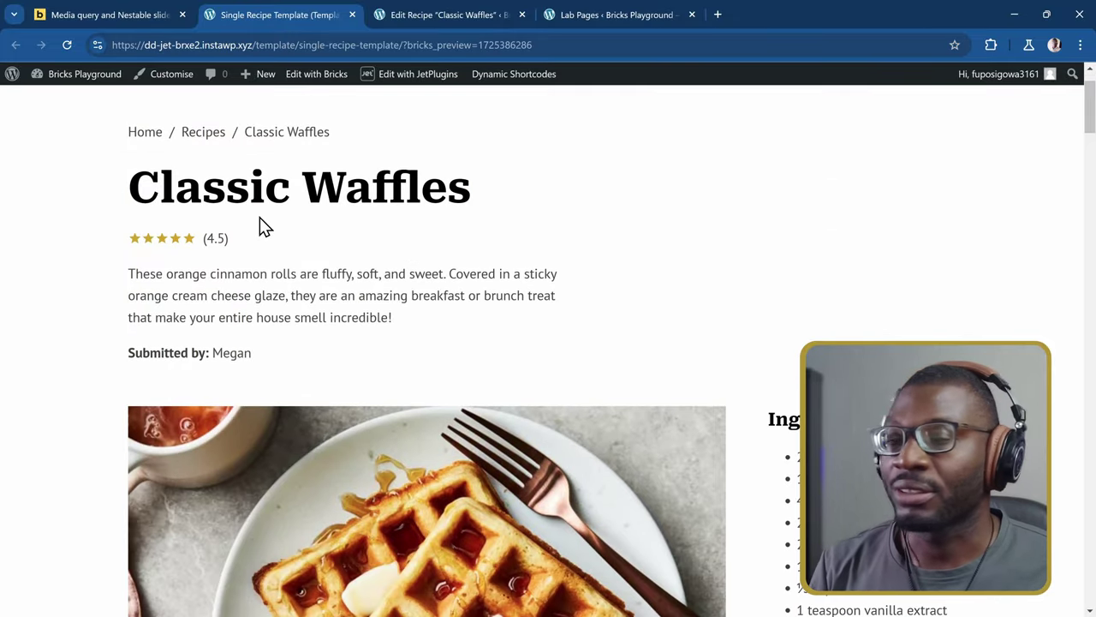
scroll(269, 224, down, 8)
scroll(249, 238, up, 1)
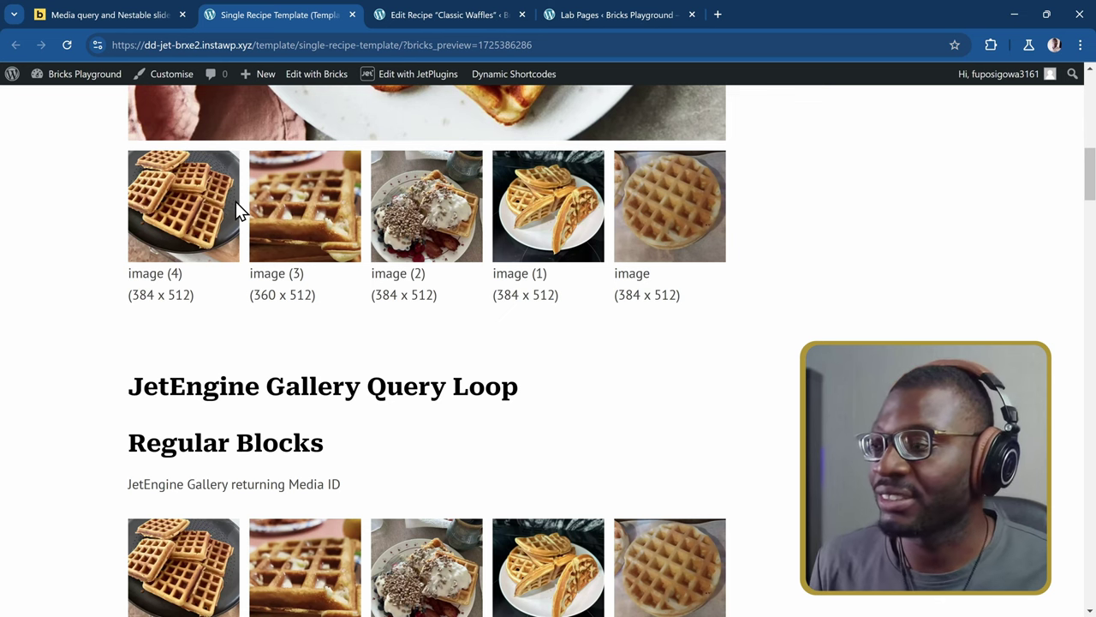
scroll(240, 214, down, 6)
scroll(313, 248, down, 2)
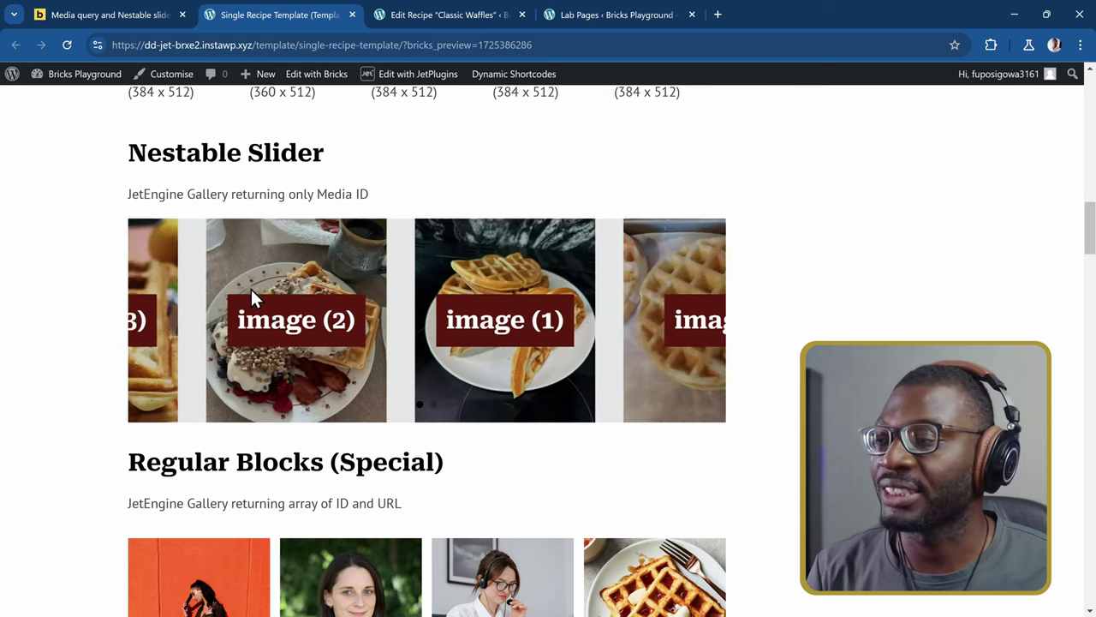
scroll(368, 314, down, 2)
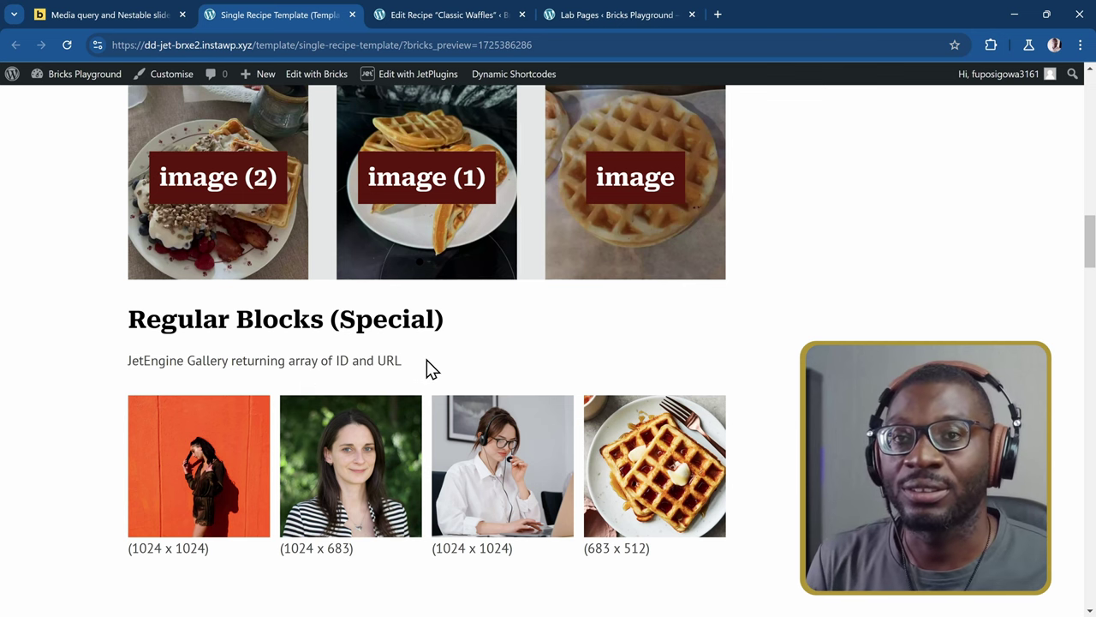
scroll(416, 364, up, 5)
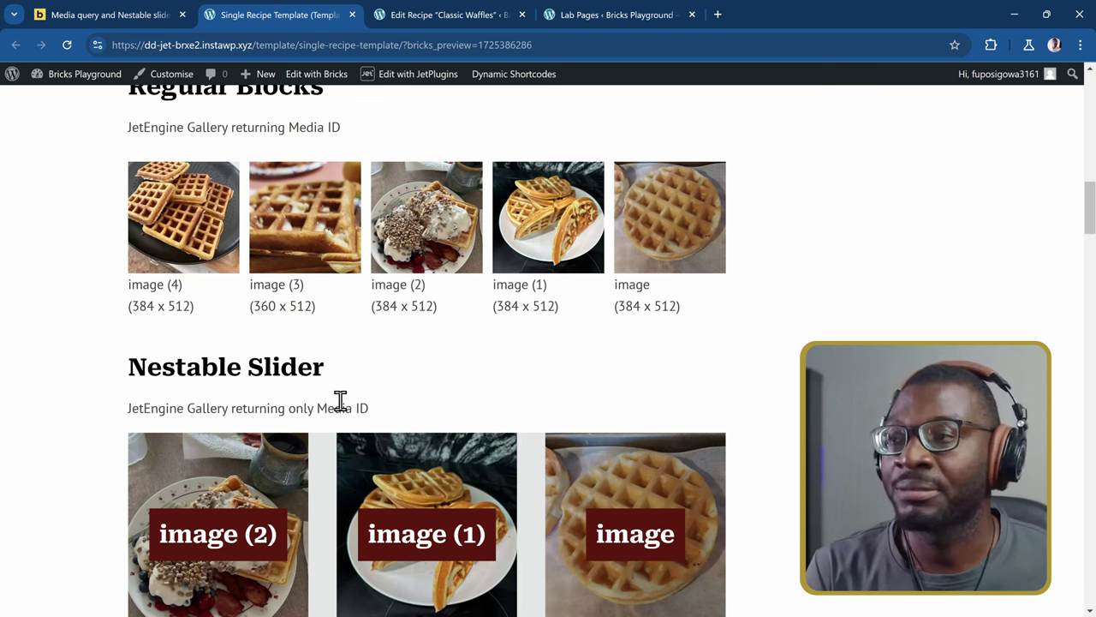
scroll(347, 407, down, 5)
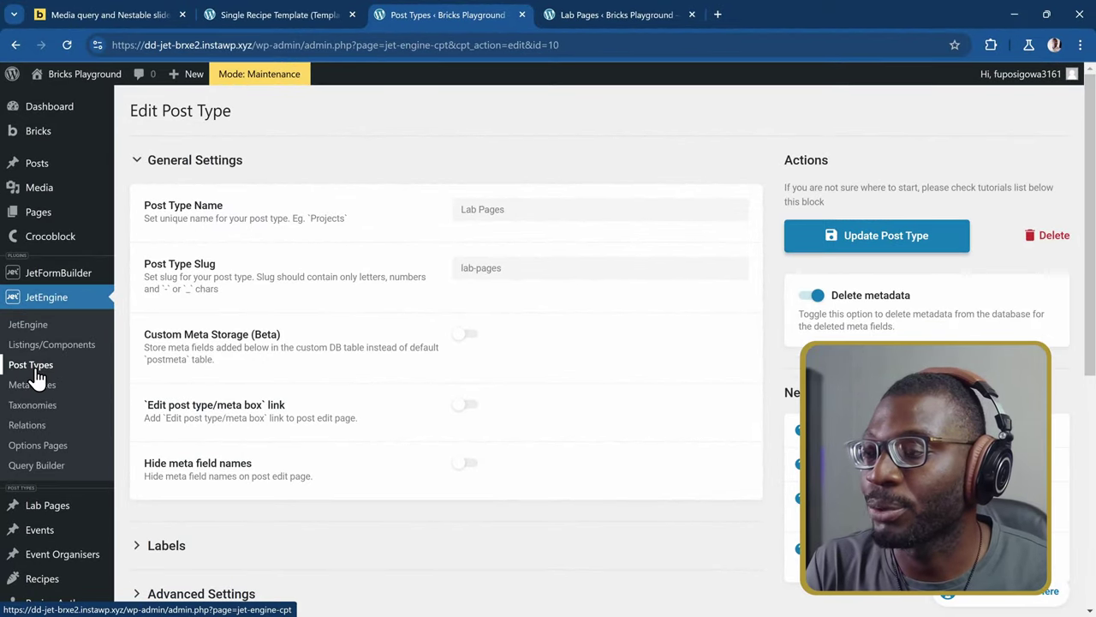
Check the value format of the Gallery ID meta field in the Lab Pages post type, then collapse the field.
scroll(479, 274, down, 5)
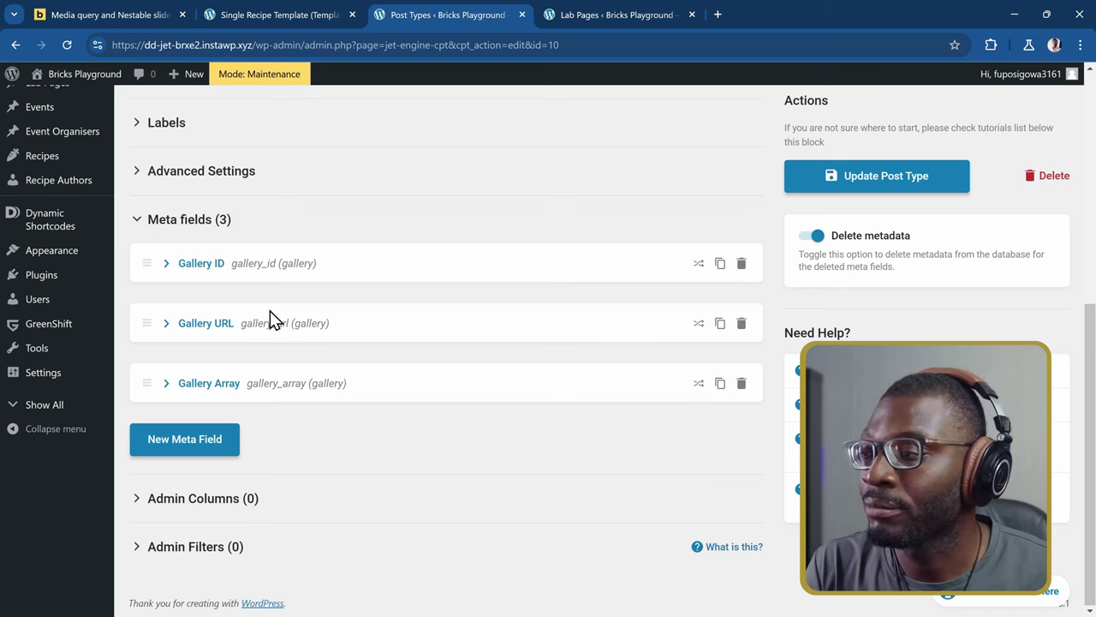
click(166, 265)
scroll(409, 335, down, 4)
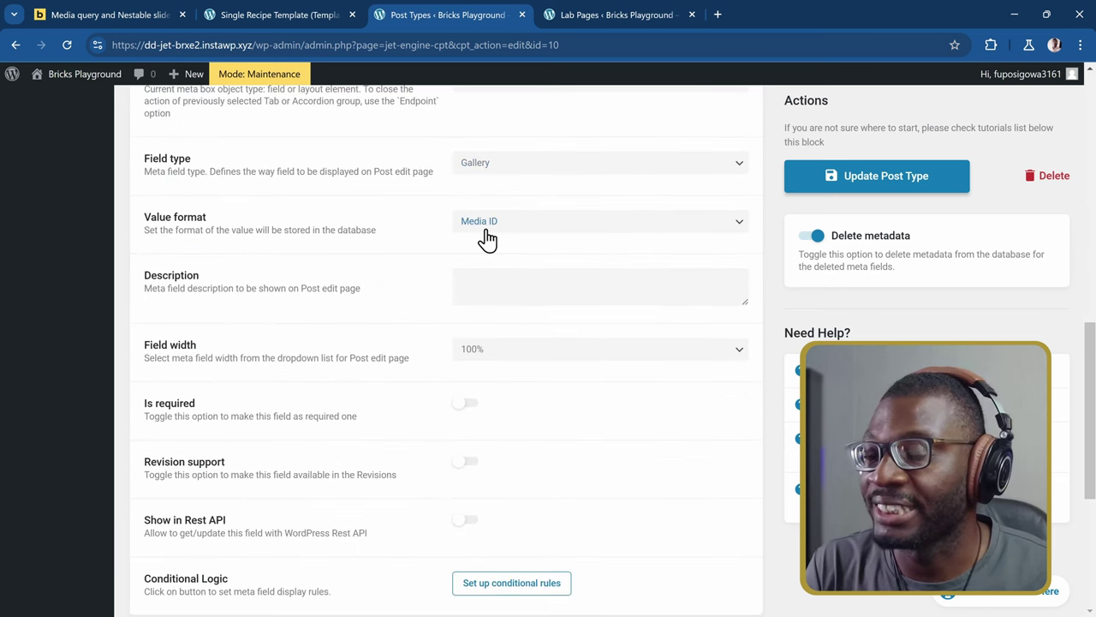
scroll(445, 244, up, 4)
click(169, 267)
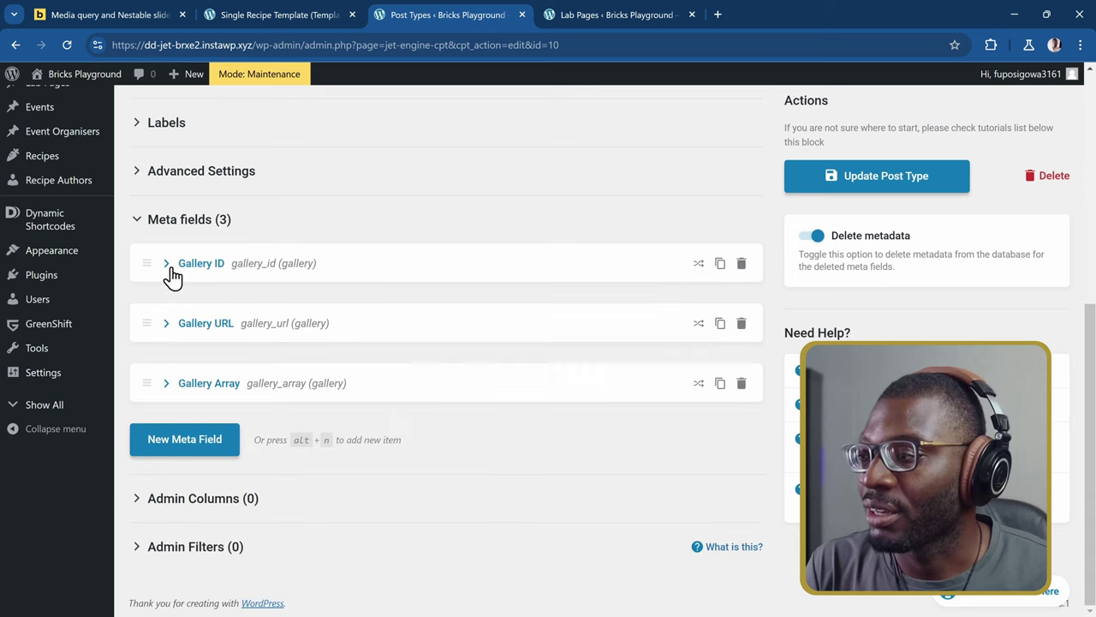
Check the value format of the Gallery URL meta field and collapse its settings again.
click(167, 325)
scroll(288, 313, down, 4)
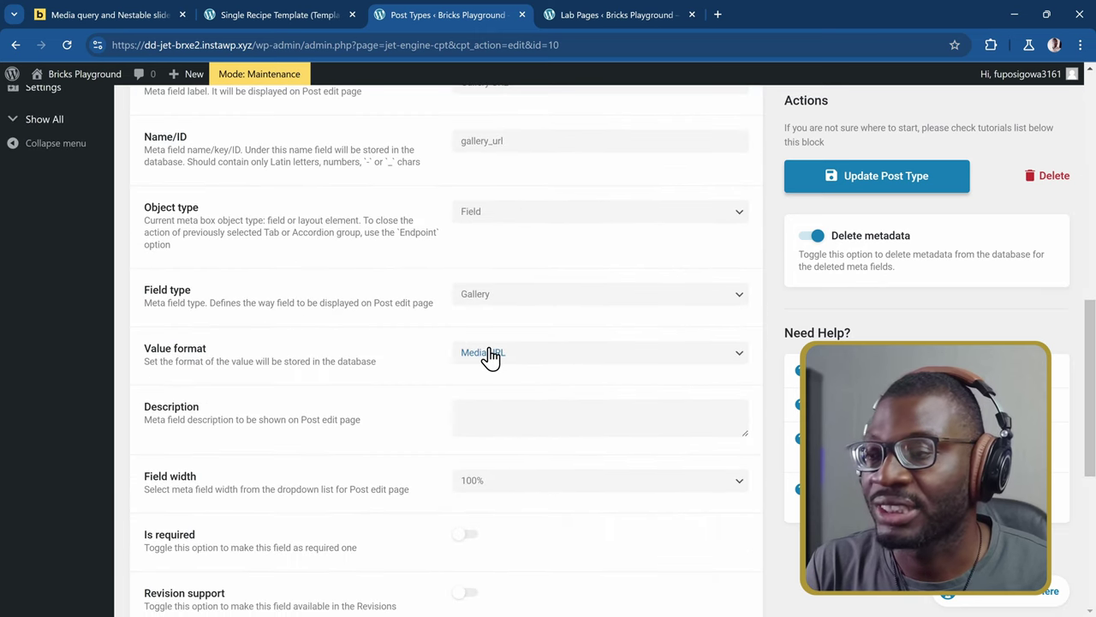
scroll(509, 367, down, 1)
scroll(502, 365, up, 4)
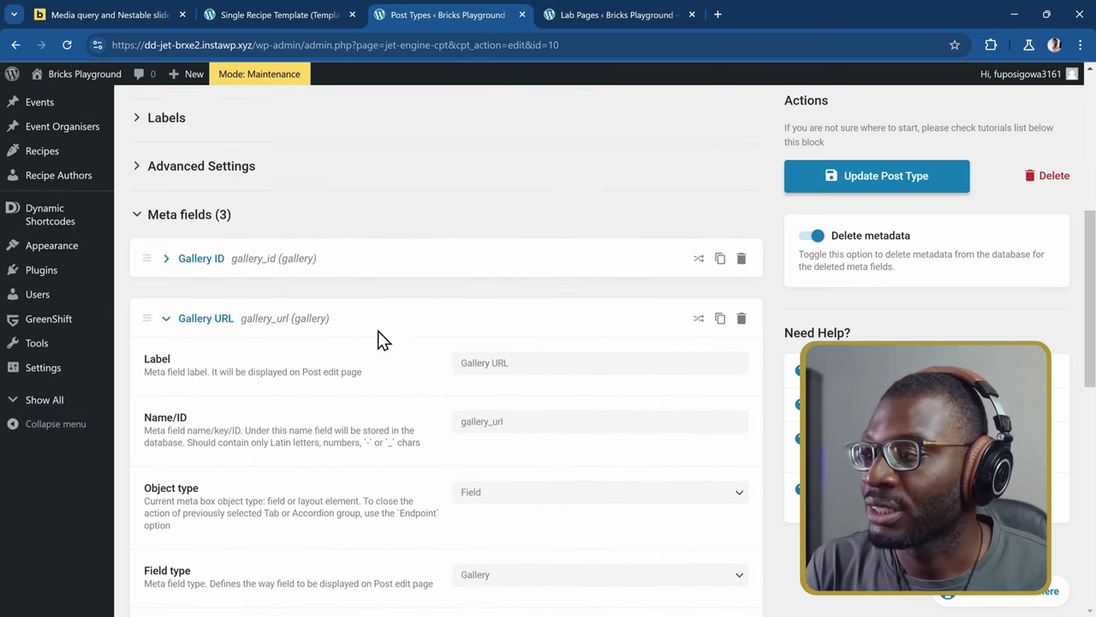
click(167, 322)
Check the value format of the Gallery Array meta field and collapse its settings again.
click(170, 386)
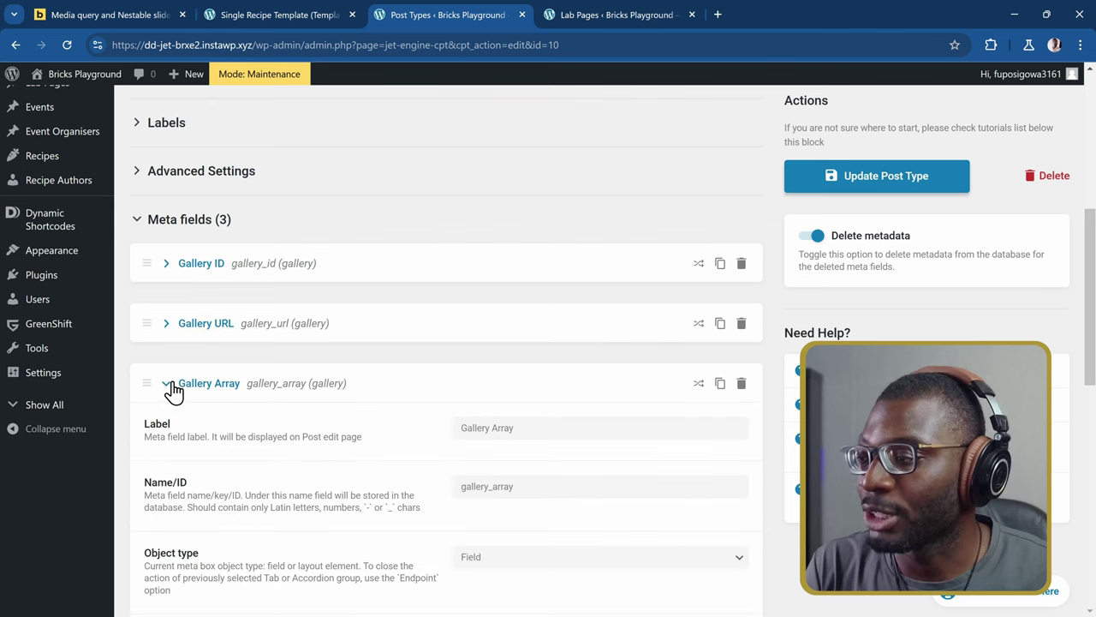
scroll(394, 356, down, 5)
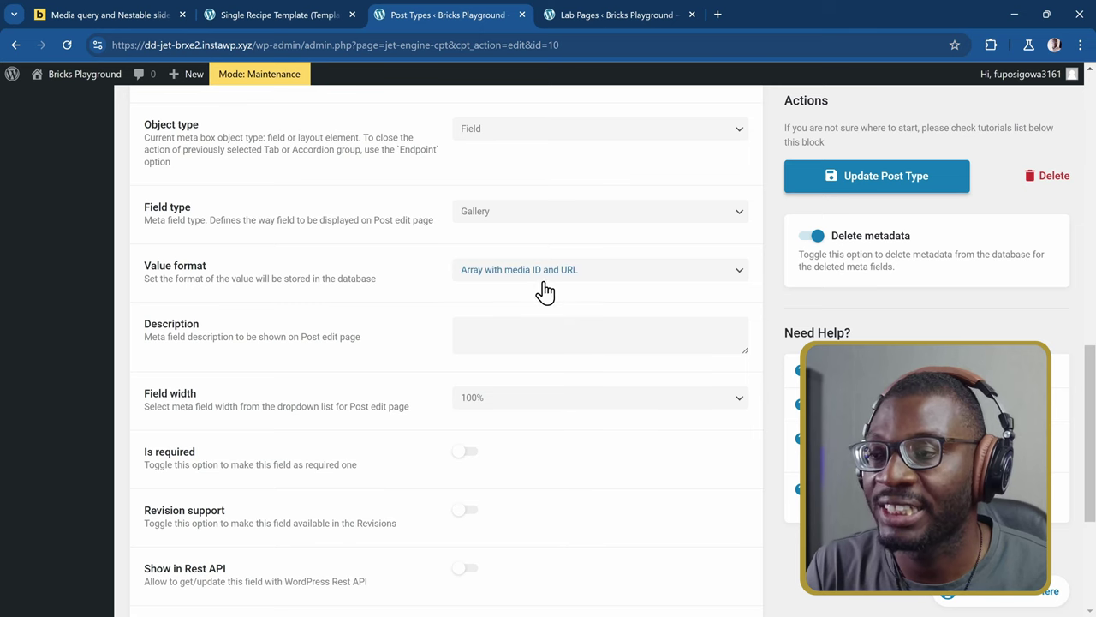
scroll(392, 296, up, 7)
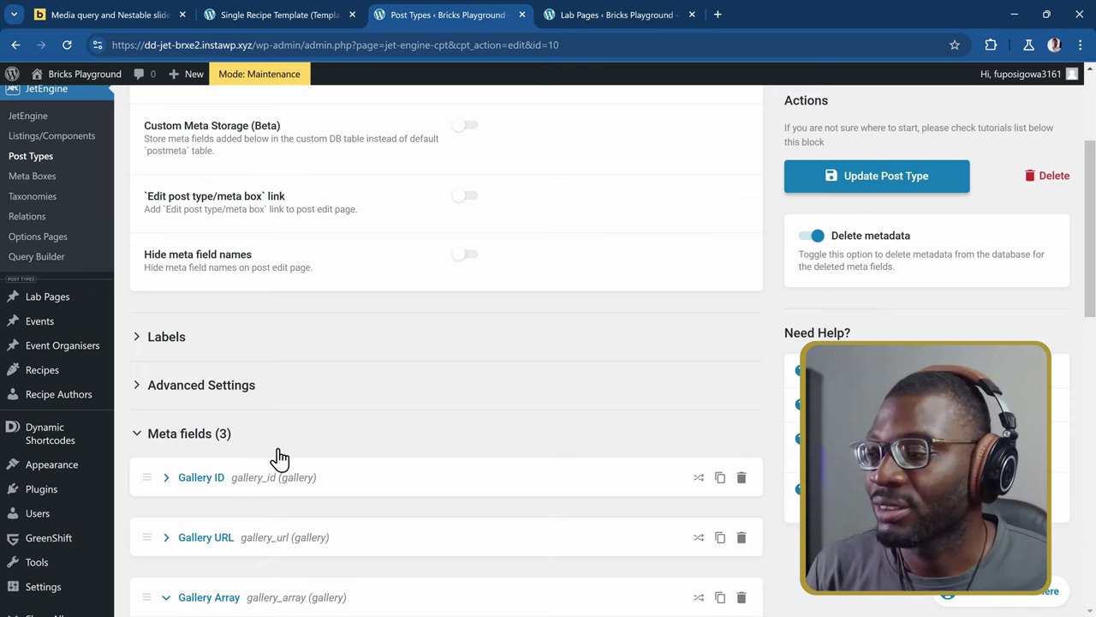
scroll(277, 457, up, 1)
scroll(240, 456, down, 3)
click(166, 456)
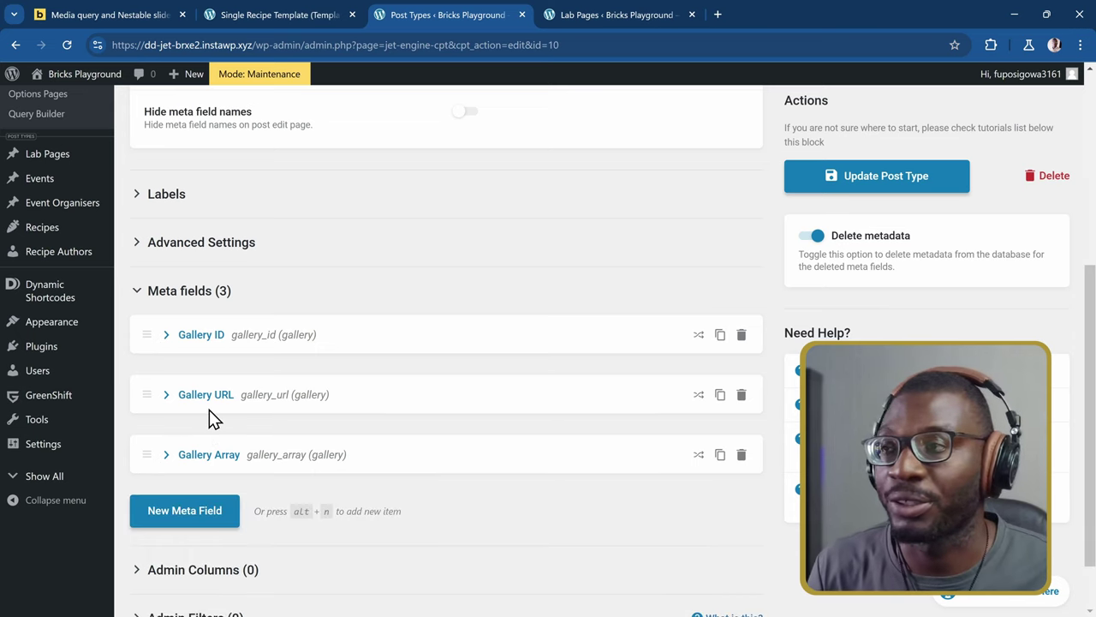
scroll(375, 197, up, 1)
scroll(375, 196, down, 1)
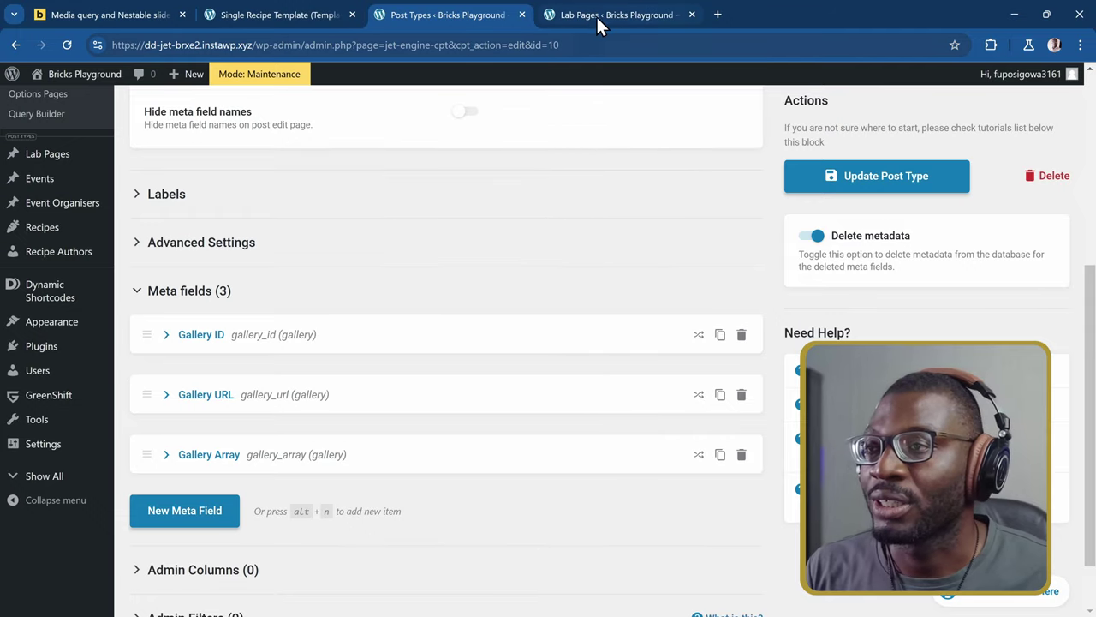
Create a new Lab Page from the Lab Pages list and title it "Test".
click(597, 17)
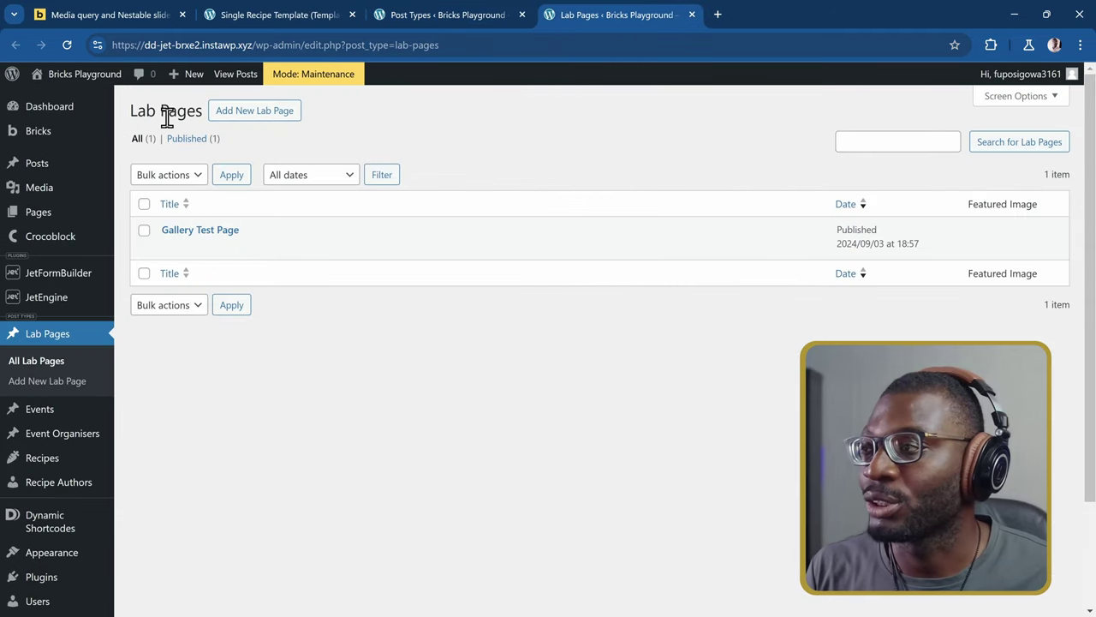
click(248, 120)
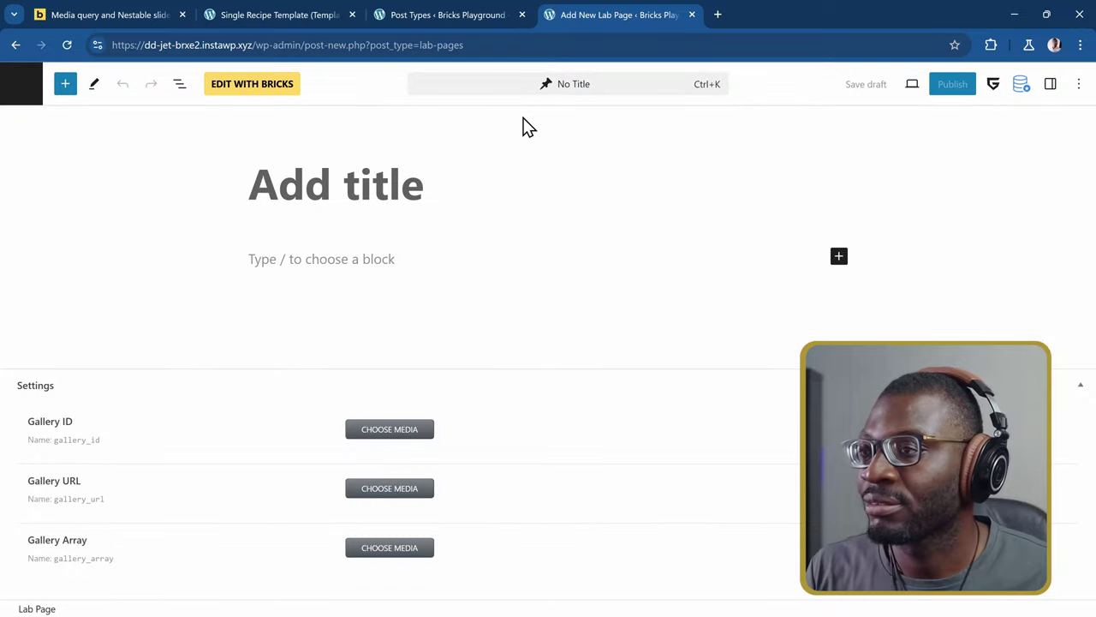
click(347, 188)
text(Test)
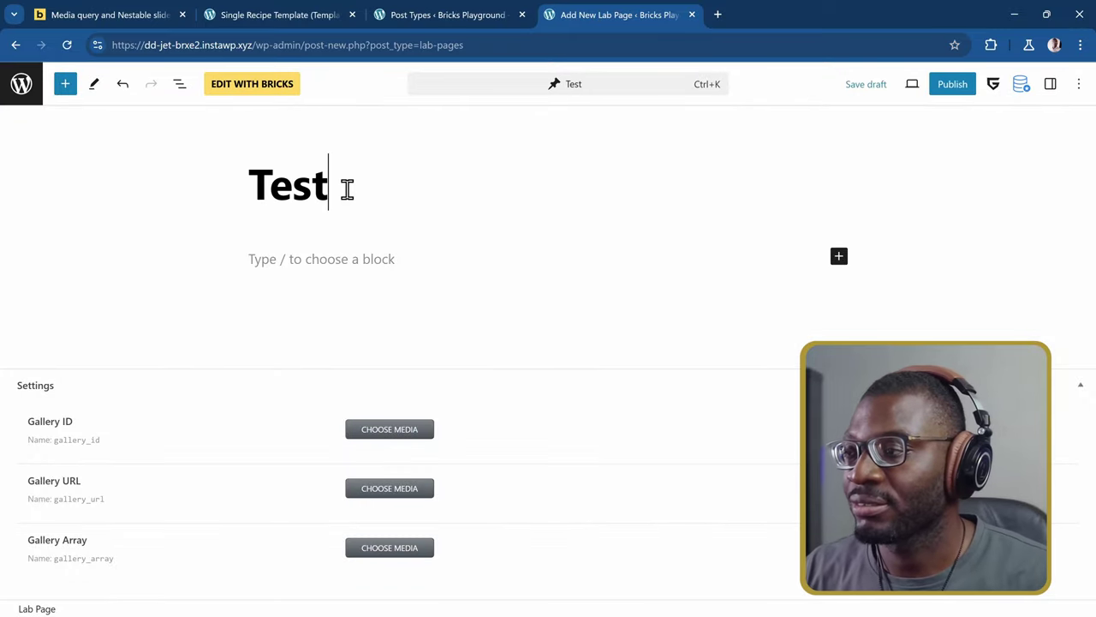
Fill the Gallery ID field with the first five images of the People media folder.
click(390, 429)
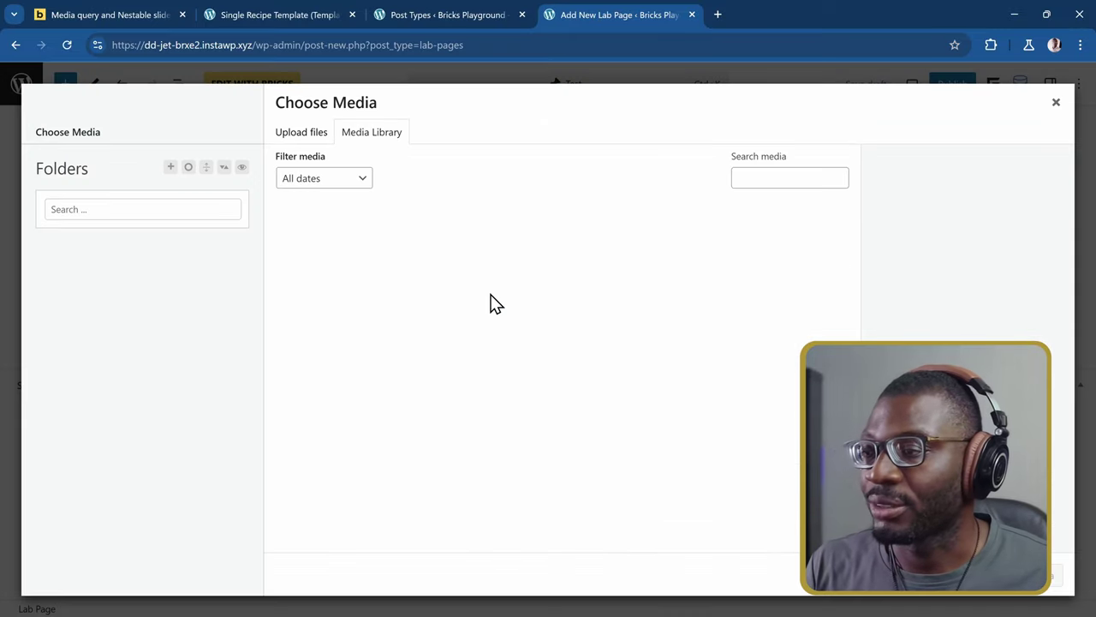
click(337, 261)
click(431, 270)
click(557, 257)
click(708, 262)
click(809, 295)
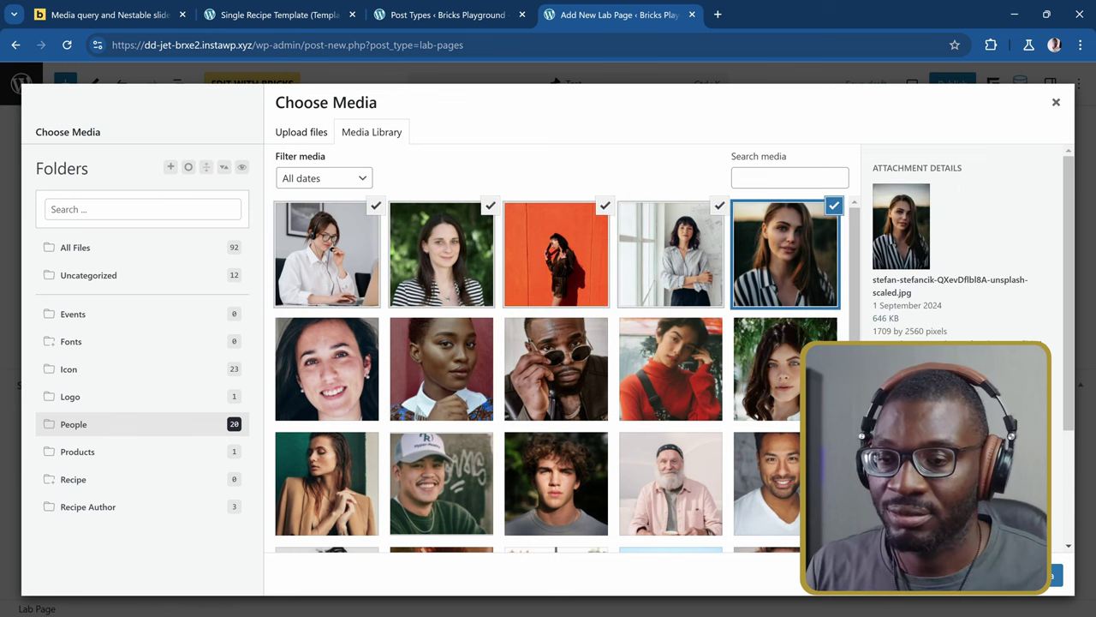
click(1057, 574)
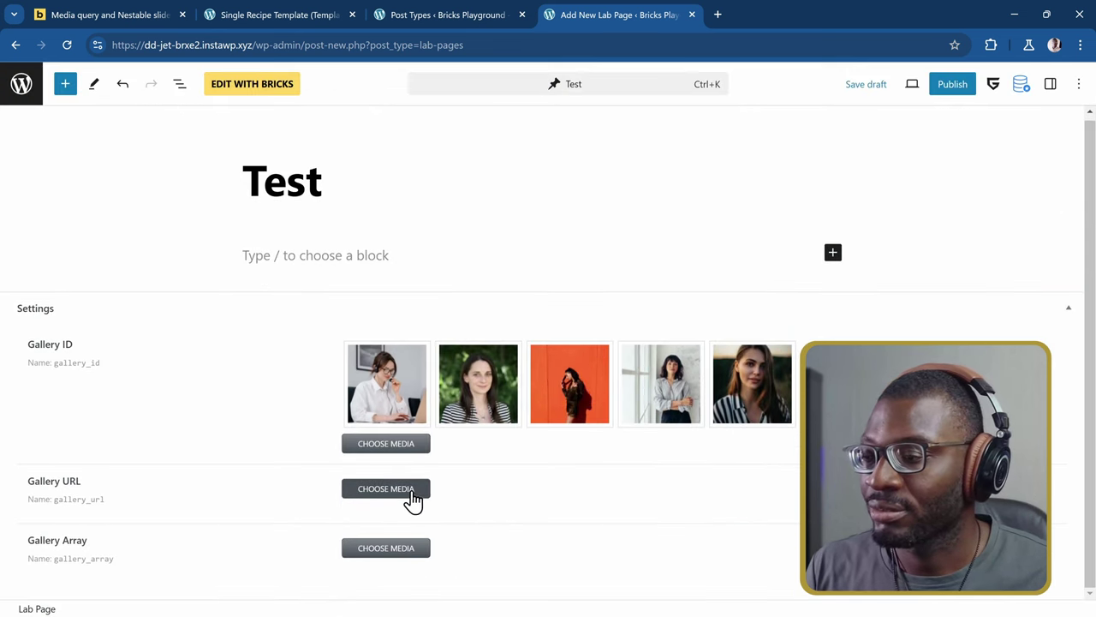
Fill the Gallery URL field with the same first five images of the People media folder.
click(410, 495)
click(327, 297)
click(431, 282)
click(580, 277)
click(722, 284)
click(785, 275)
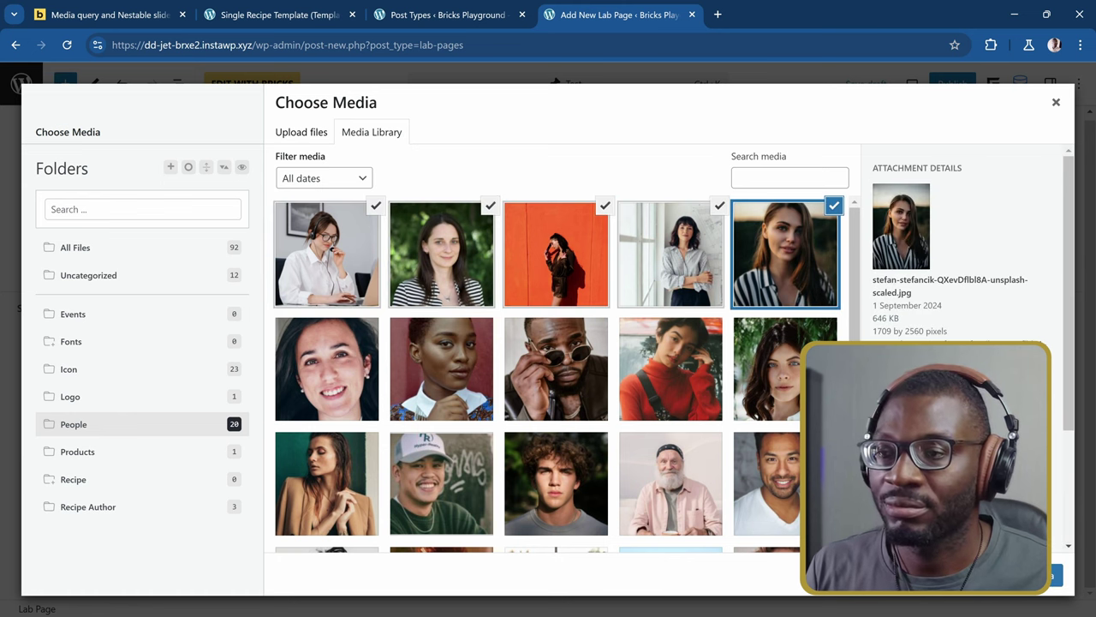
click(1021, 591)
Fill the Gallery Array field with the same first five images of the People media folder.
click(414, 540)
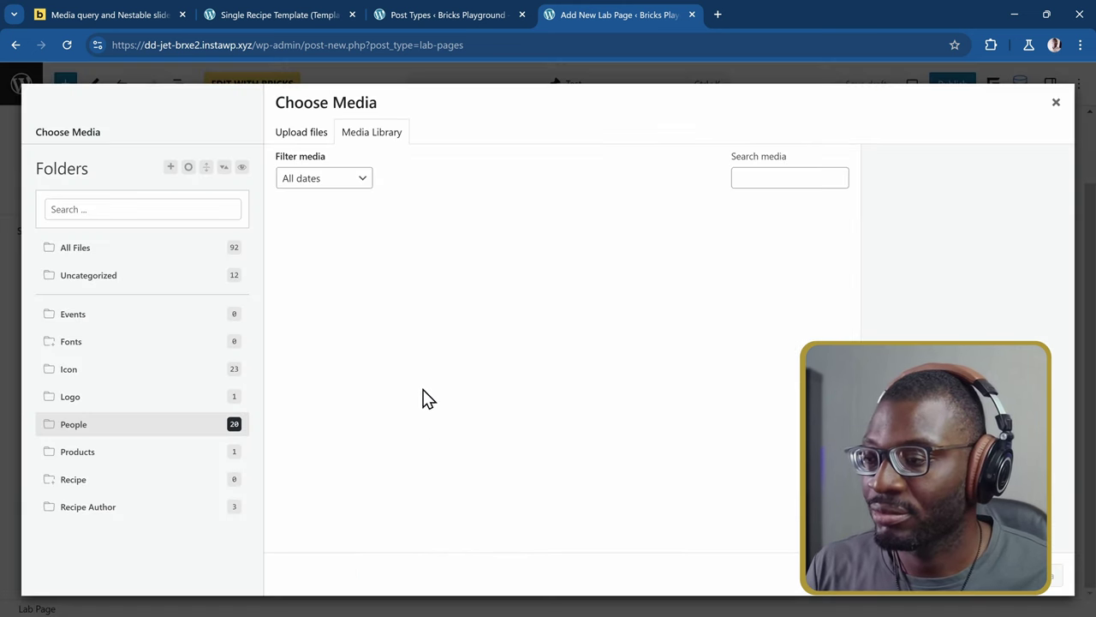
click(348, 299)
click(453, 297)
click(556, 289)
click(670, 285)
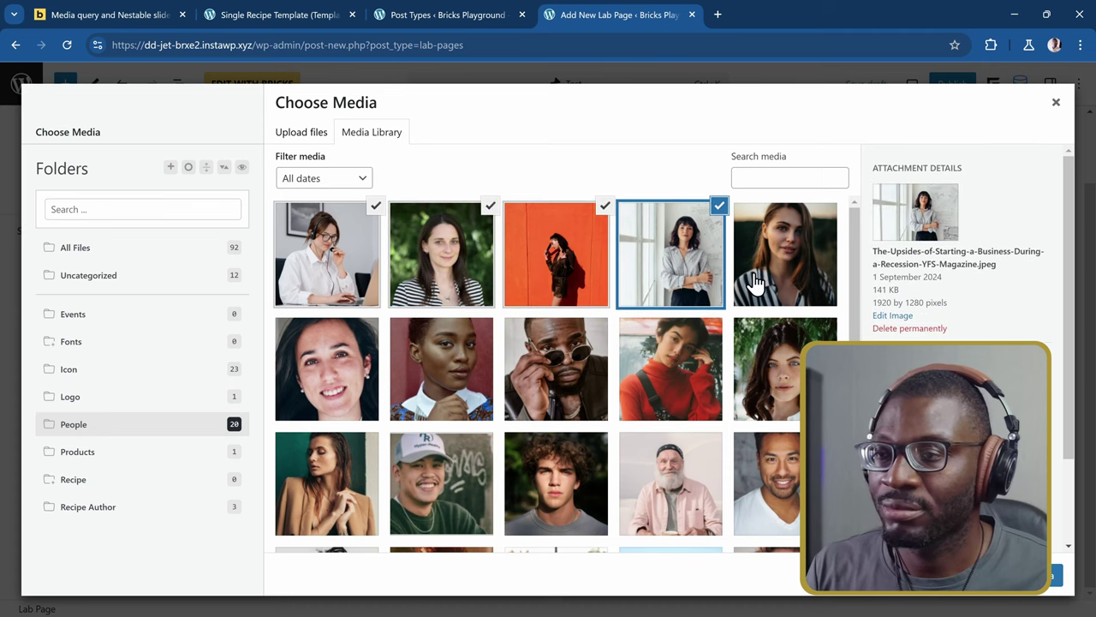
click(753, 282)
click(1028, 576)
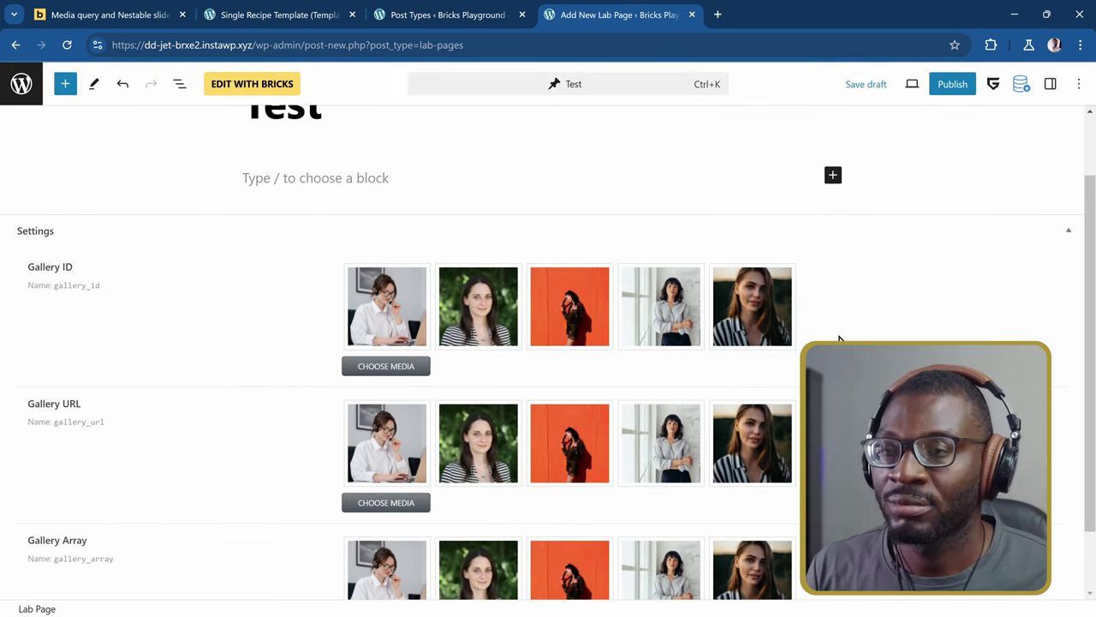
Publish the Test lab page and open it for editing in the Bricks builder.
click(951, 89)
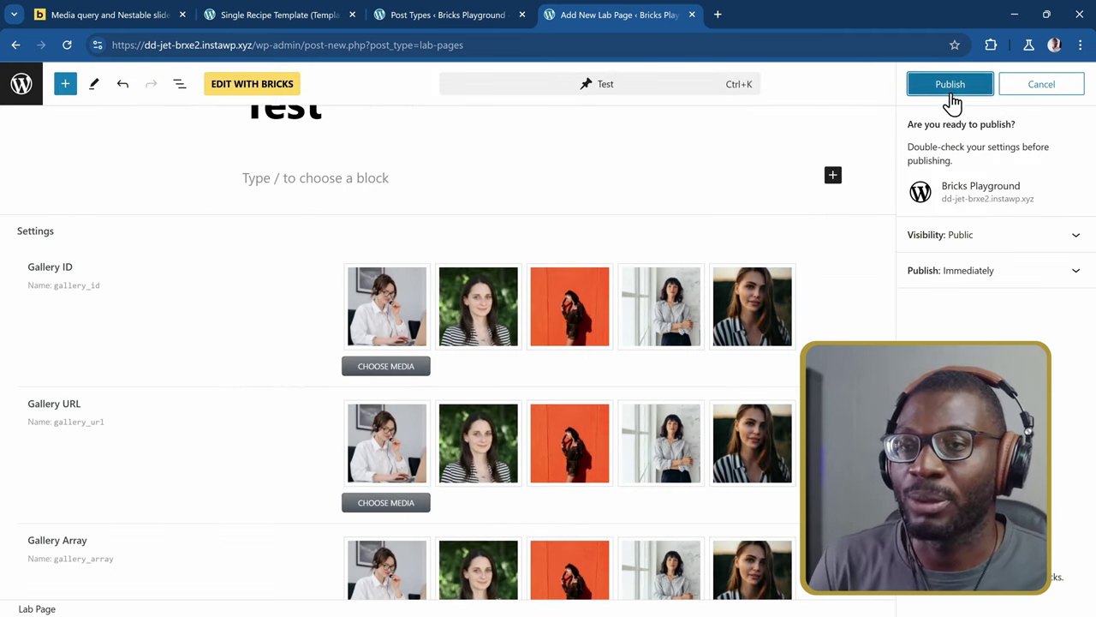
click(951, 91)
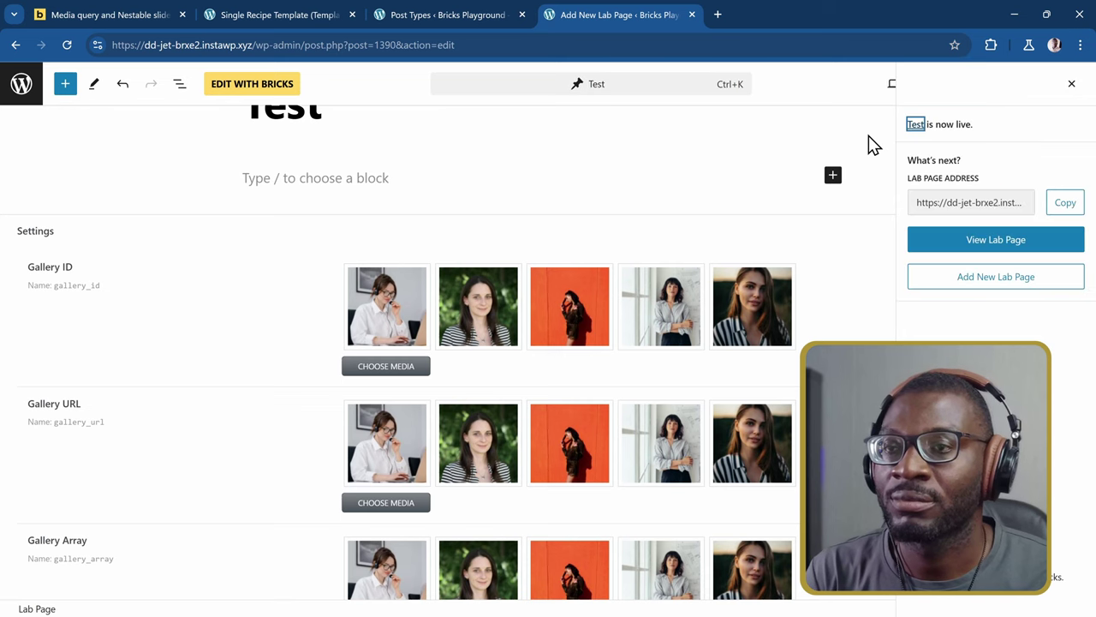
click(248, 89)
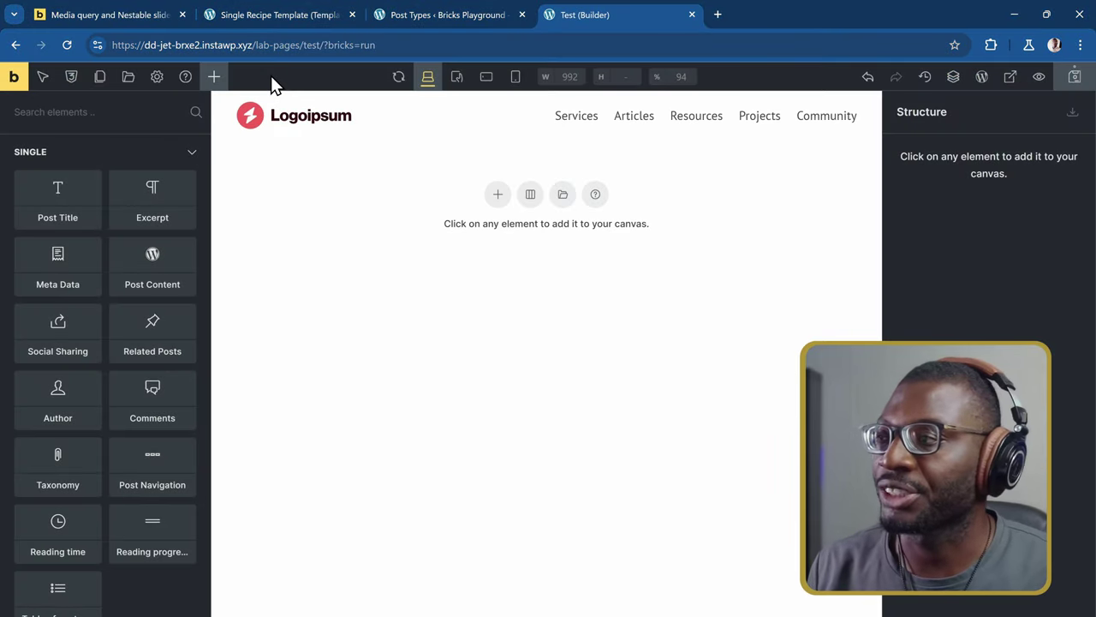
Add three Section elements to the empty canvas and expand the first section in the page structure.
click(104, 114)
text(sec)
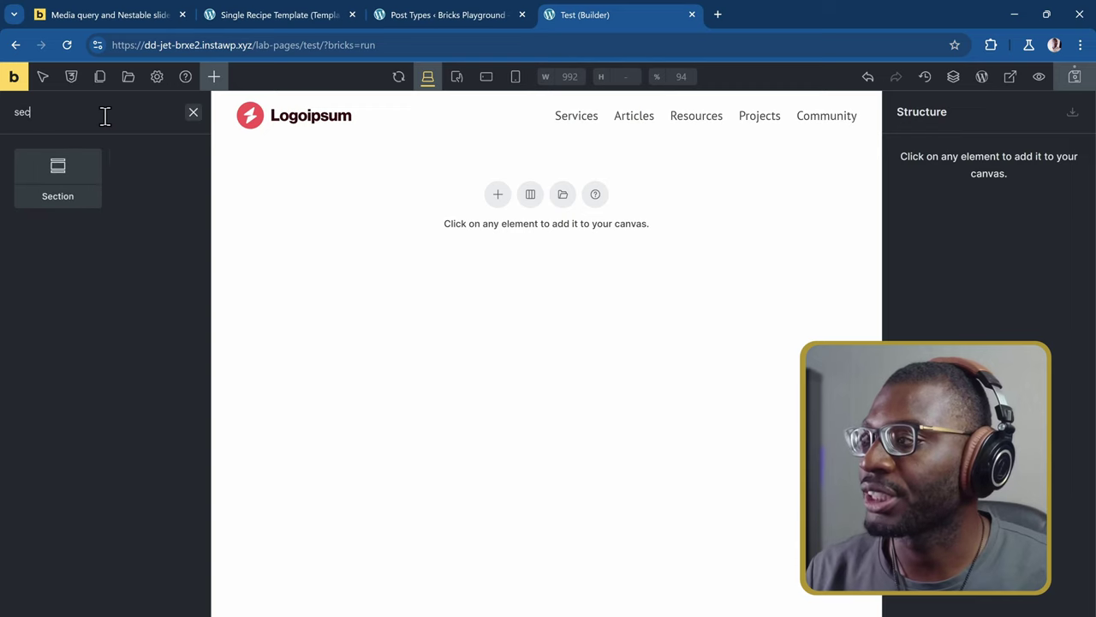
click(60, 180)
click(60, 180)
click(60, 180)
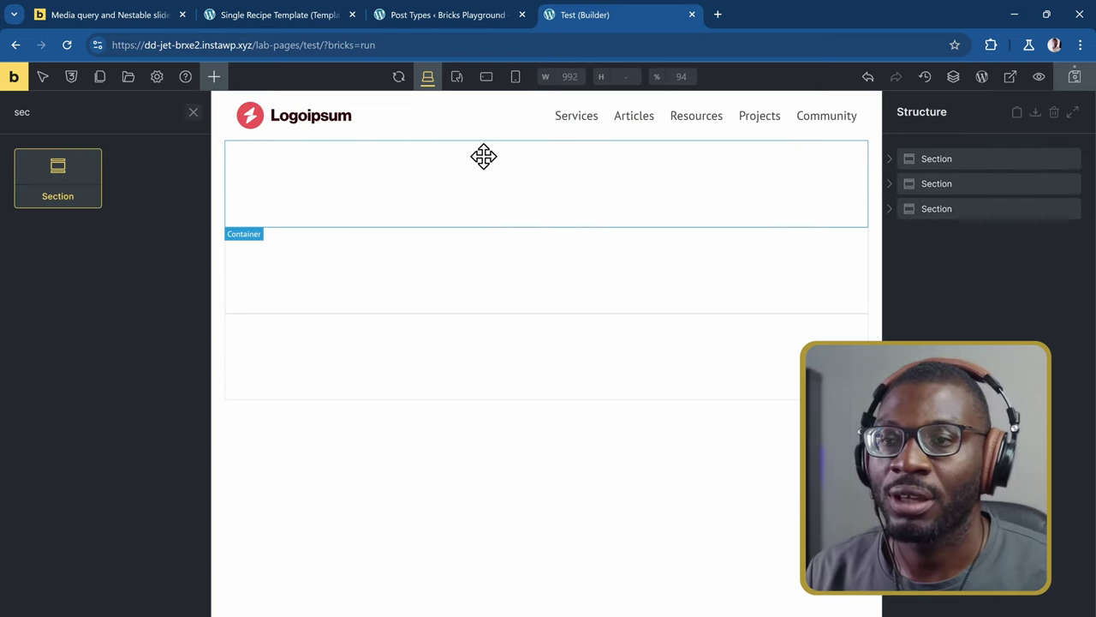
click(891, 161)
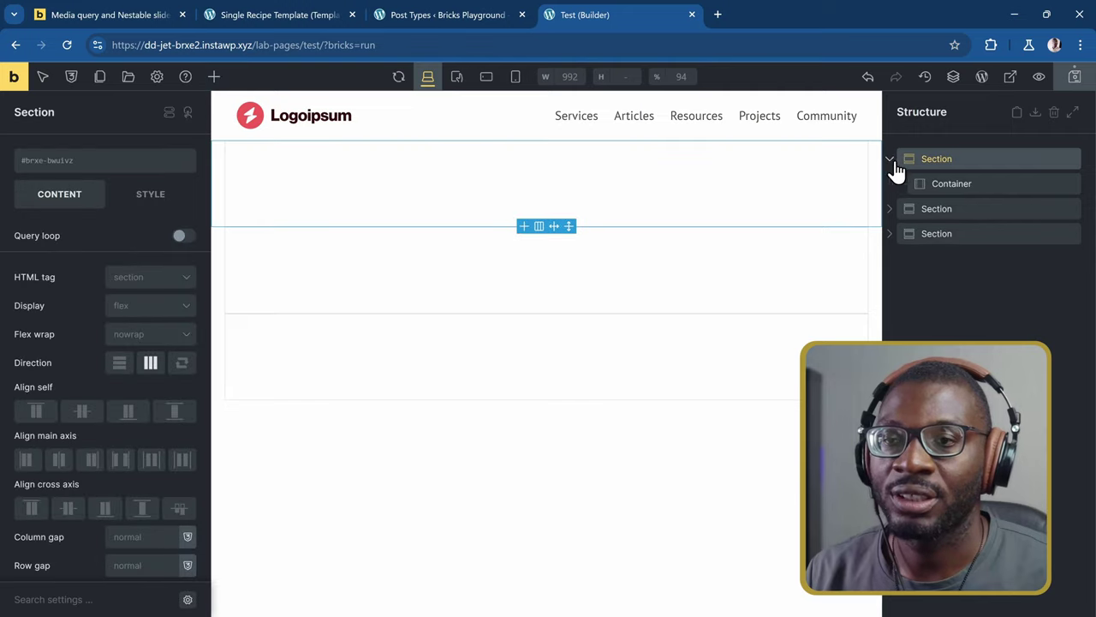
Add a Block element inside the first section's container and expand the container in the page structure.
click(951, 181)
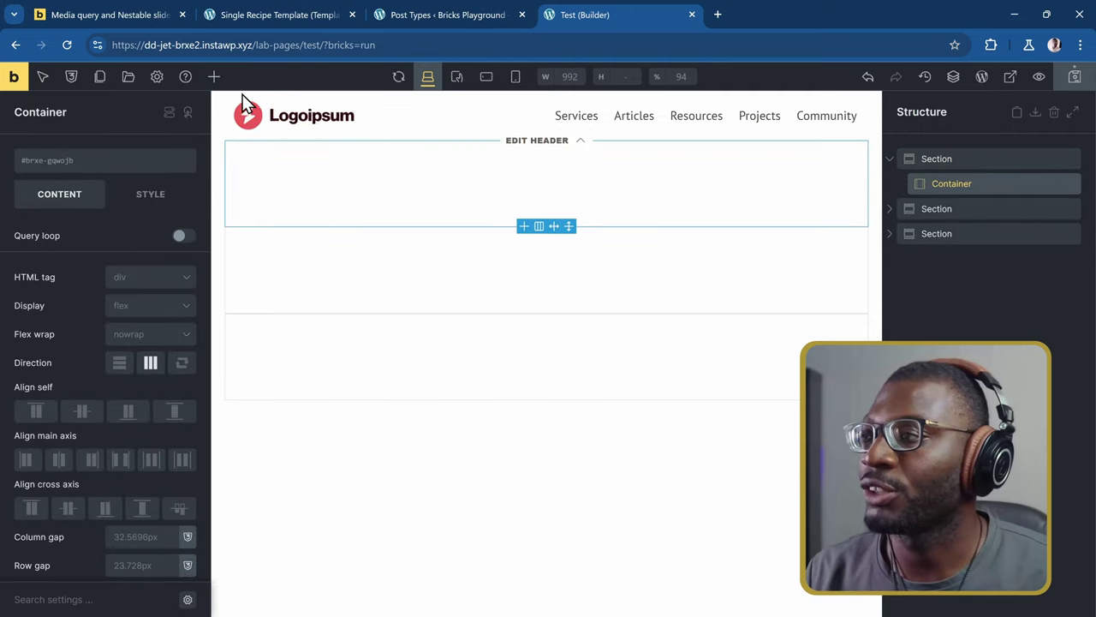
click(214, 77)
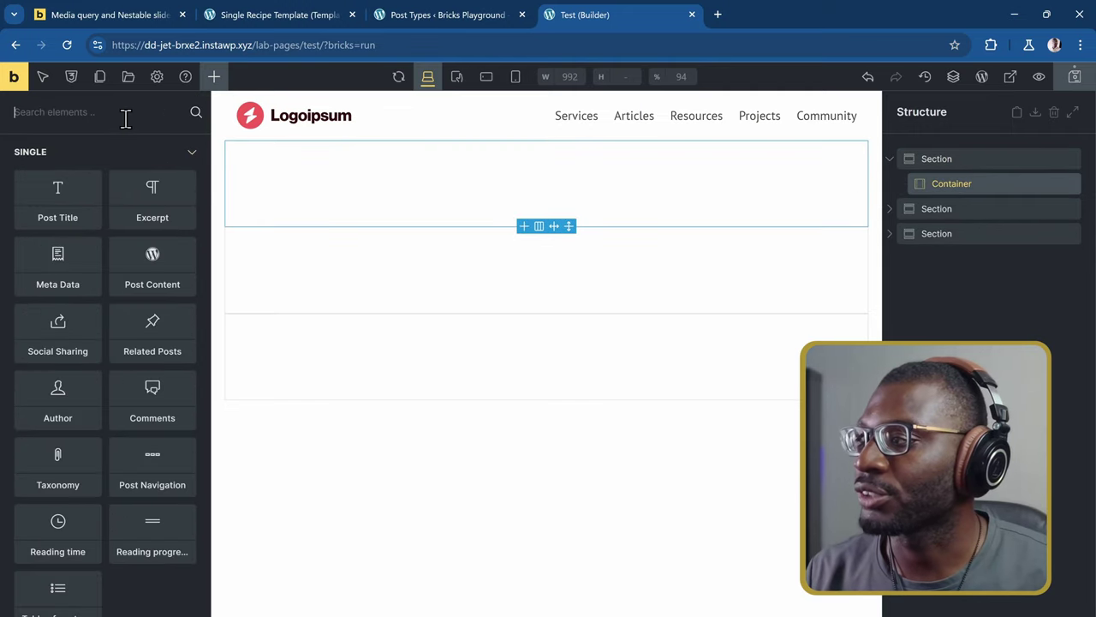
text(b)
click(160, 178)
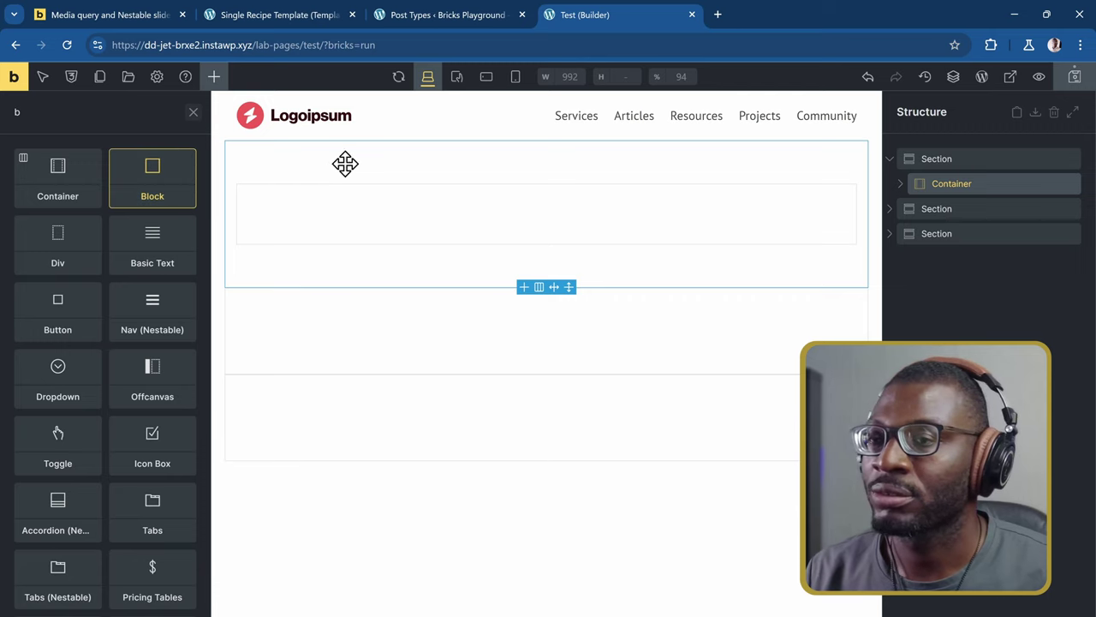
click(901, 185)
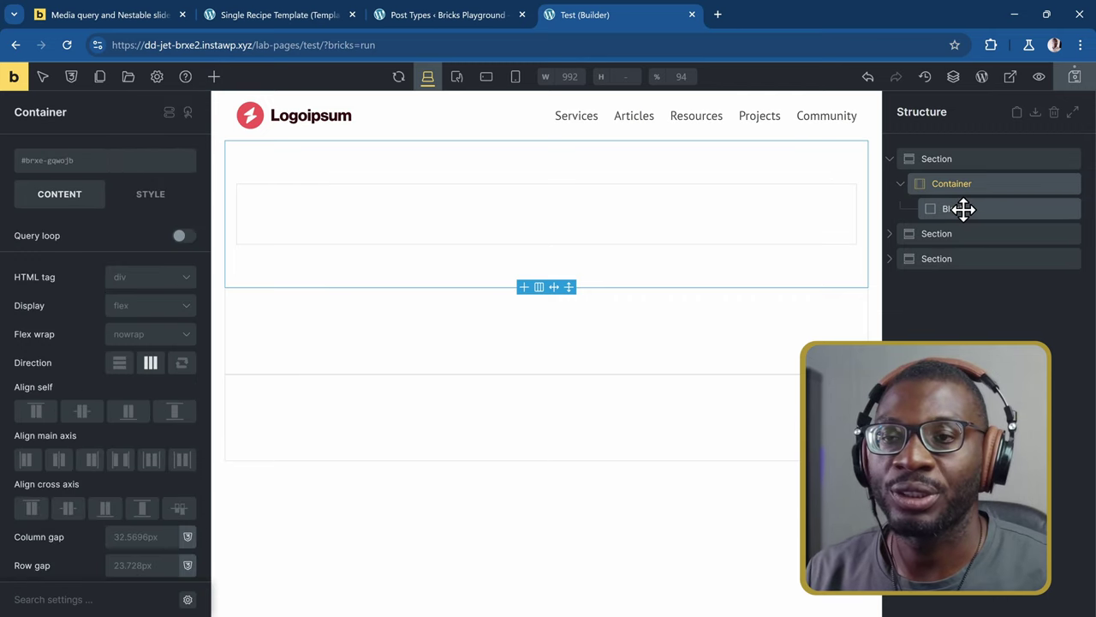
Enable the query loop on the new block with query type Posts and post type Media.
click(964, 209)
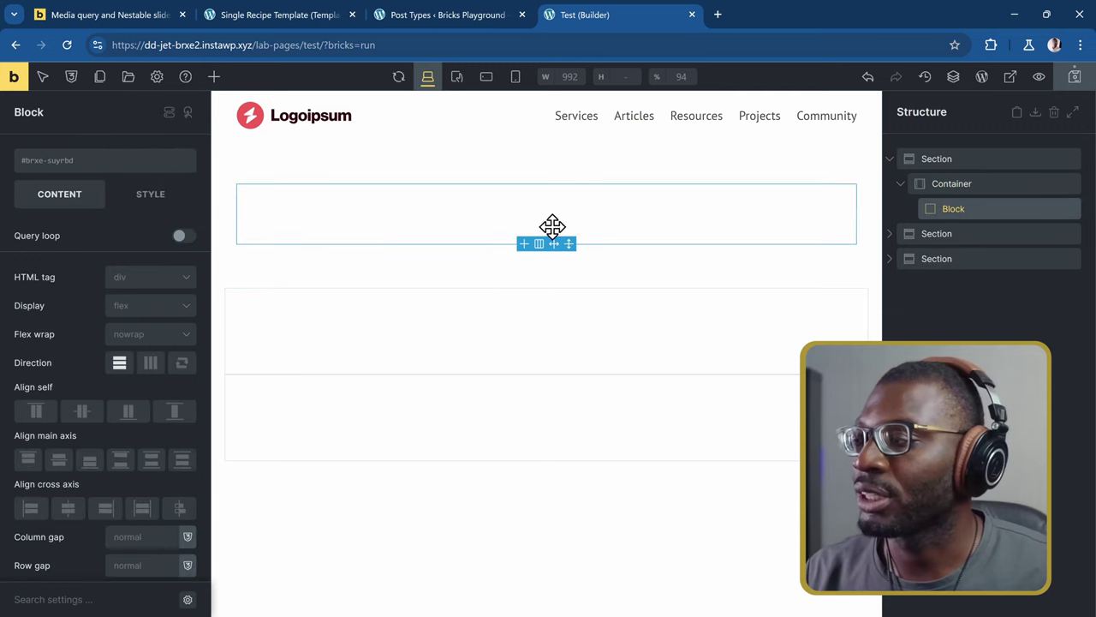
click(185, 236)
click(186, 258)
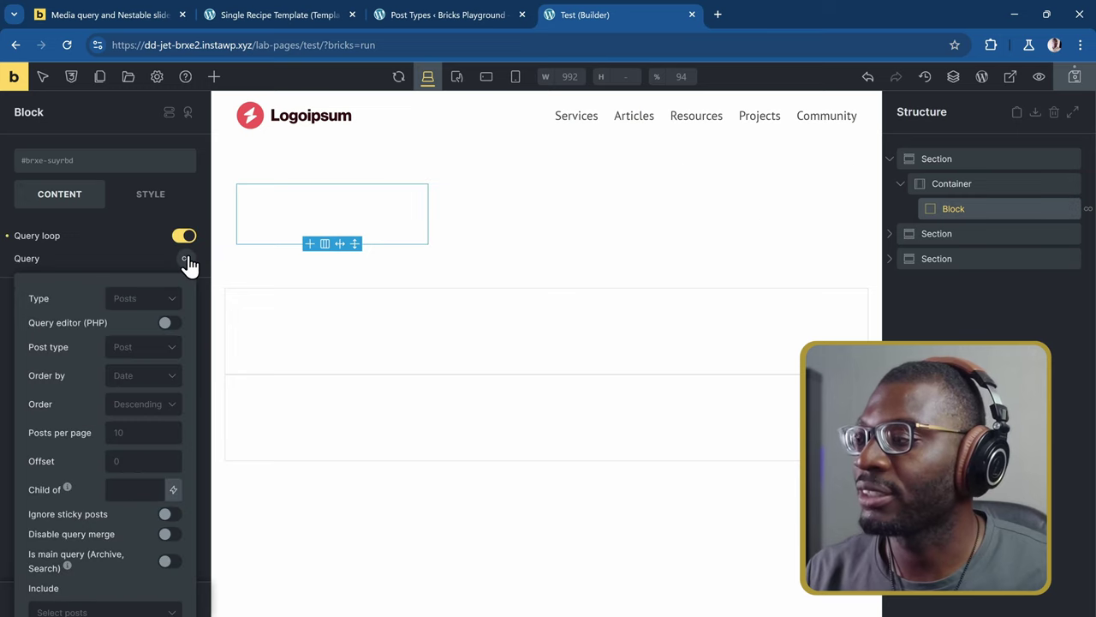
click(147, 298)
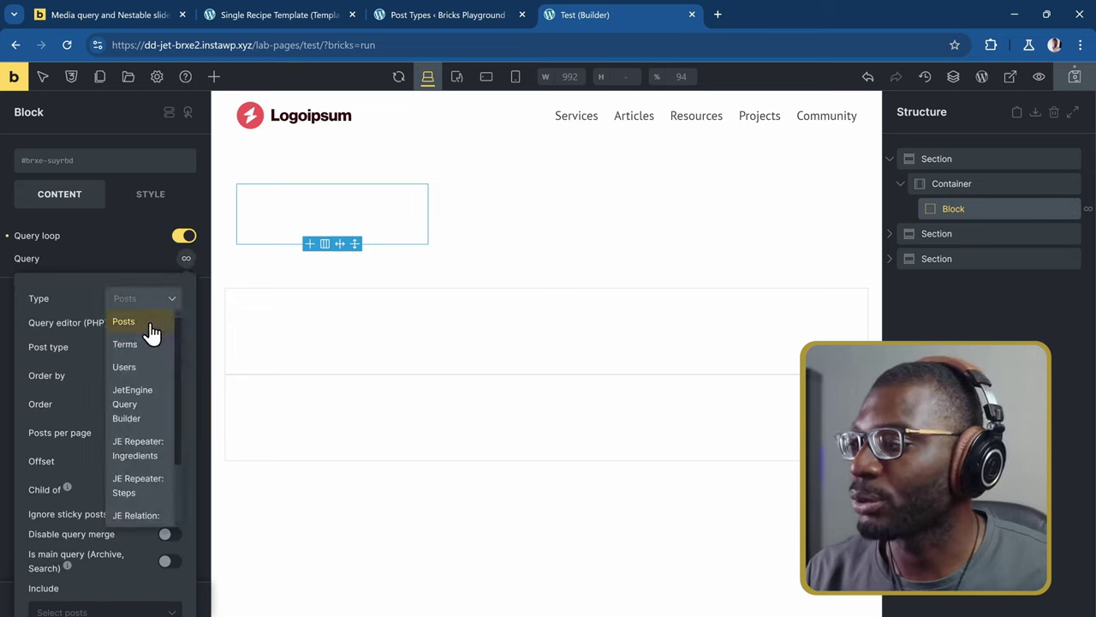
click(147, 324)
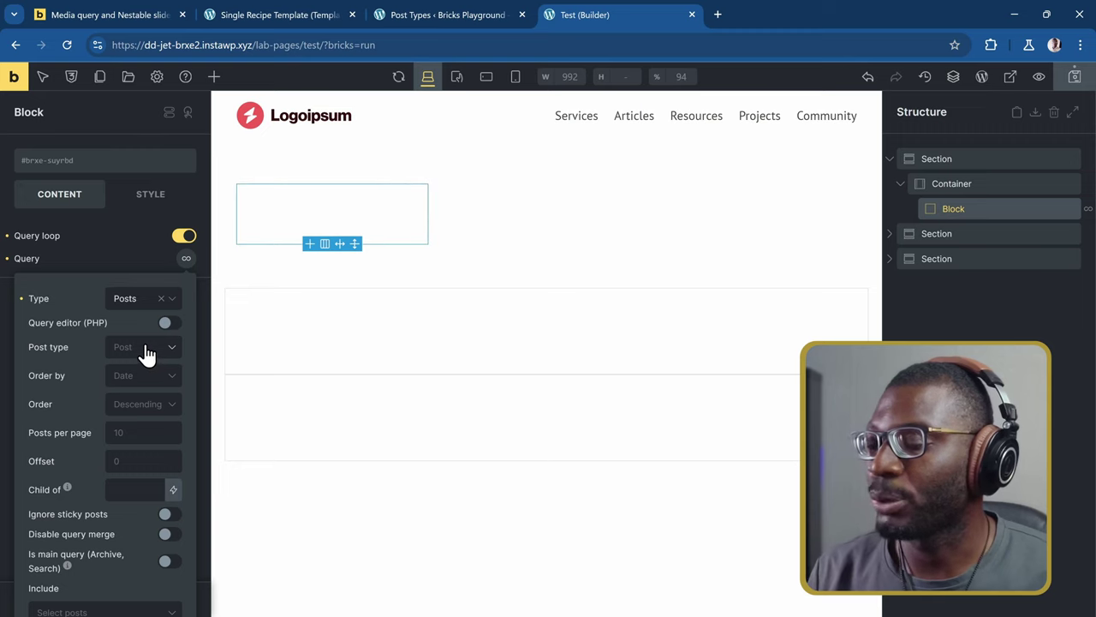
click(147, 350)
click(125, 415)
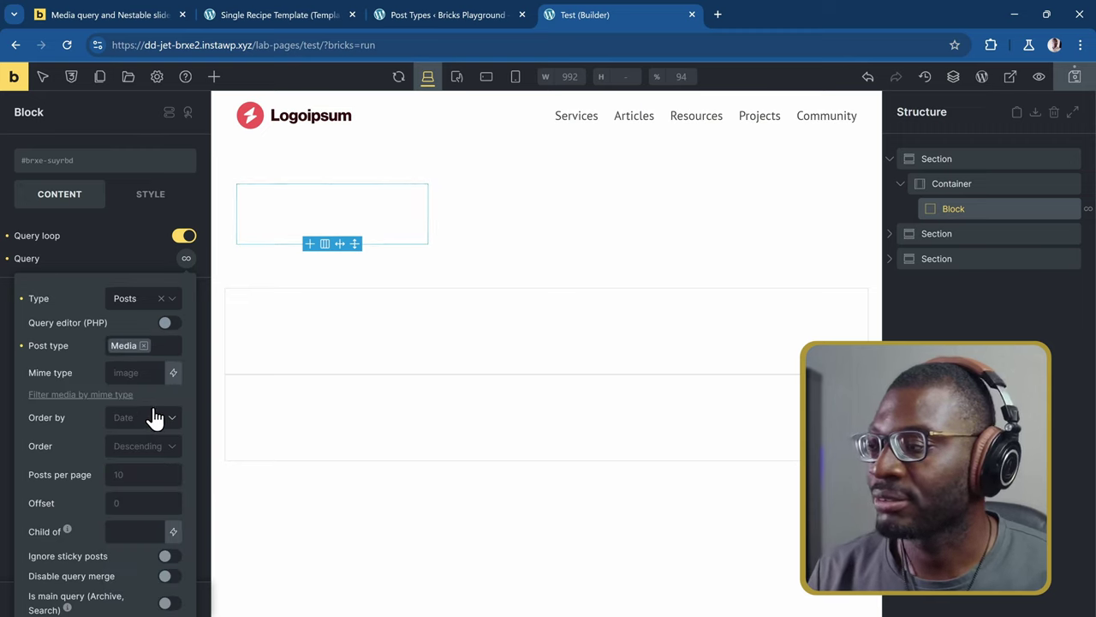
Turn on the PHP query editor for the block's media query.
scroll(86, 381, down, 2)
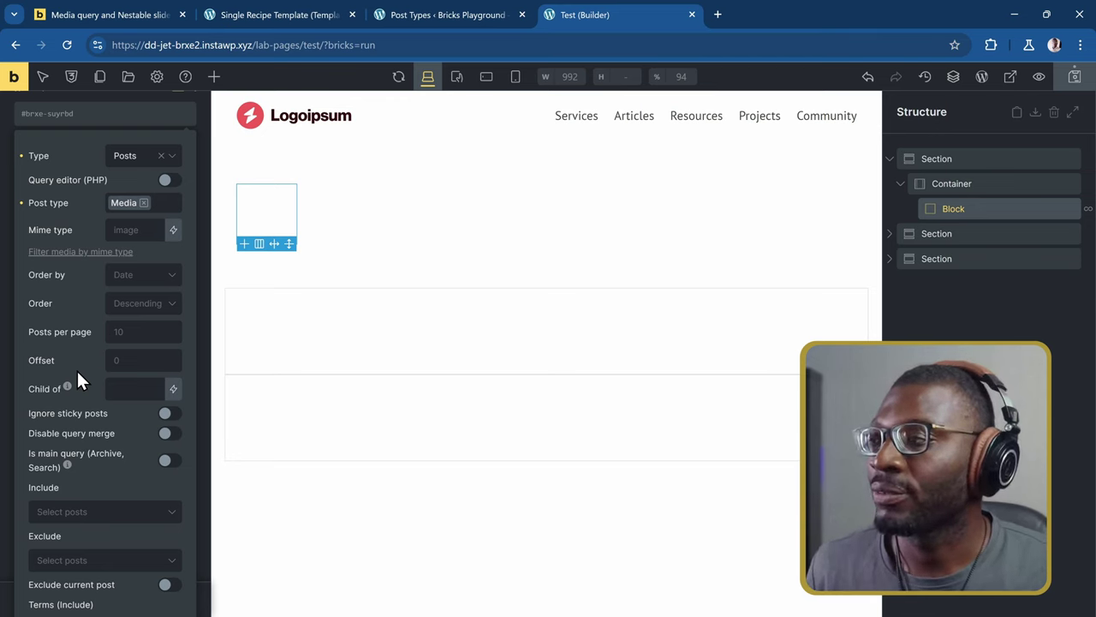
scroll(77, 373, up, 2)
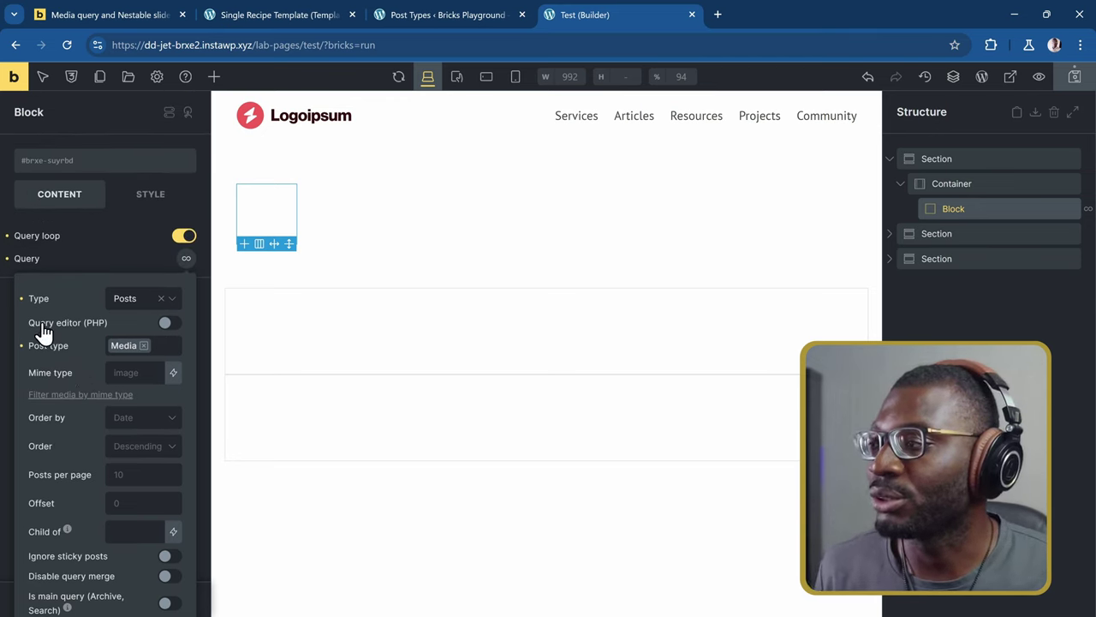
click(165, 324)
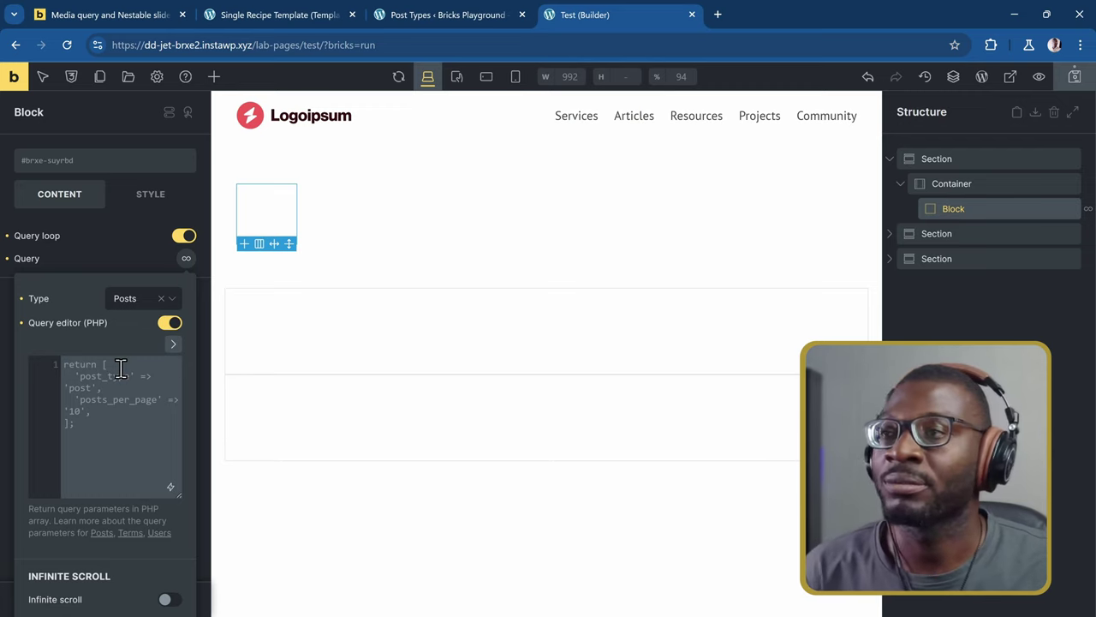
Open the JetEngine Query Builder from the WordPress admin in a new browser tab.
click(420, 15)
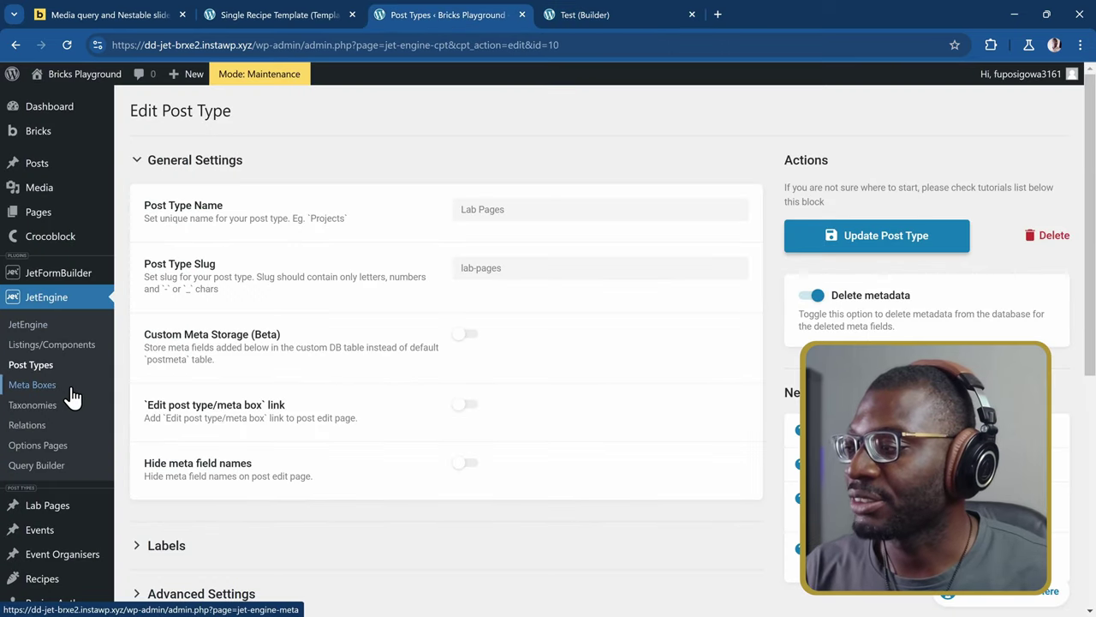
right_click(32, 471)
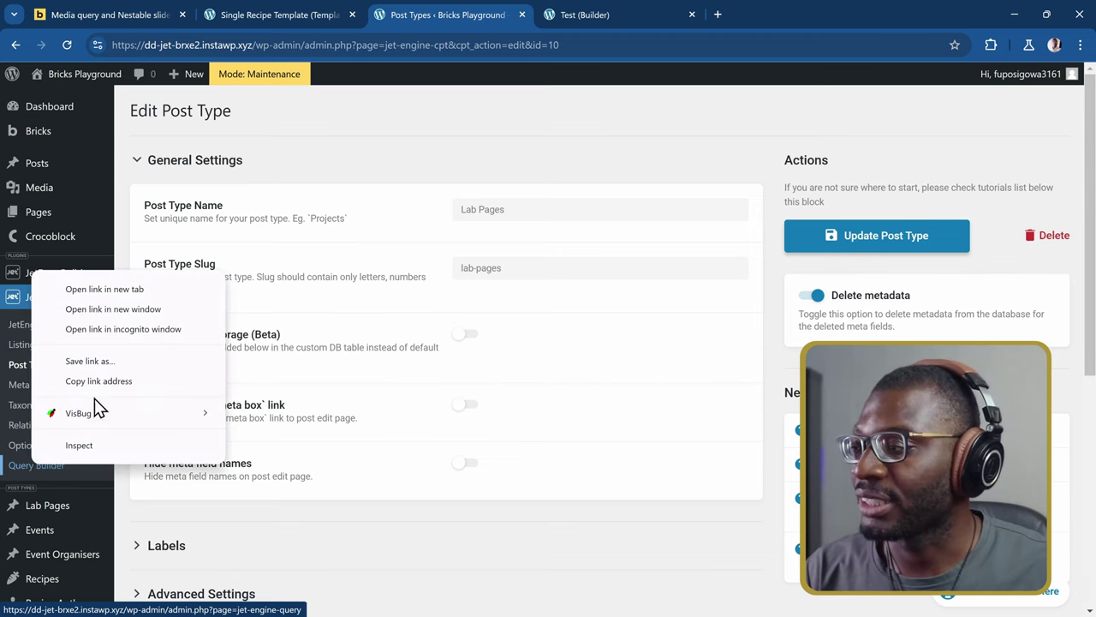
click(124, 289)
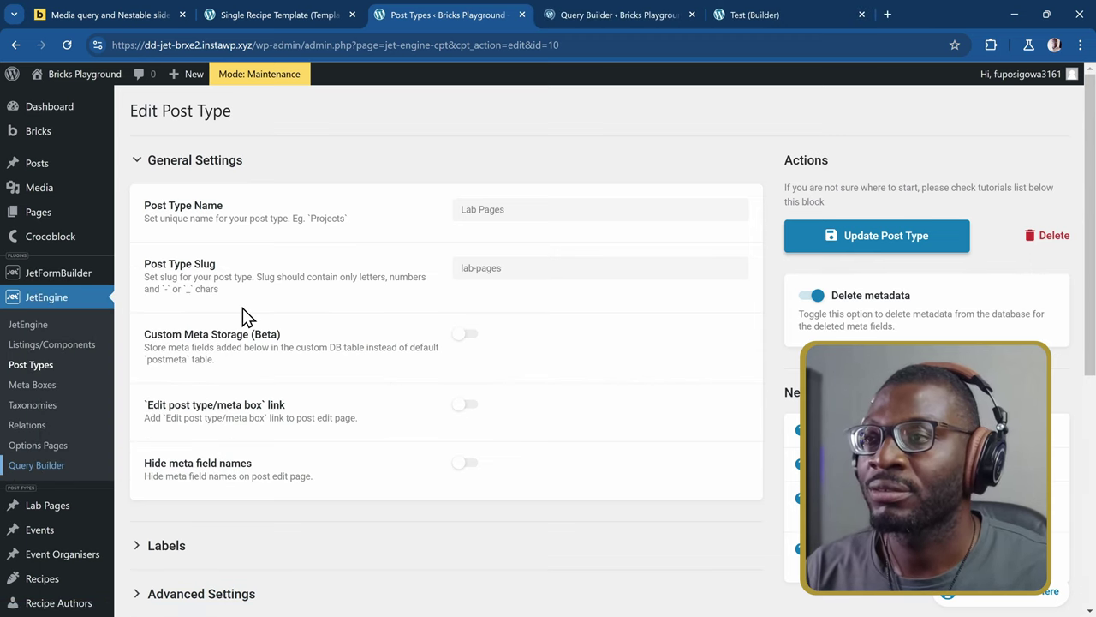
click(569, 19)
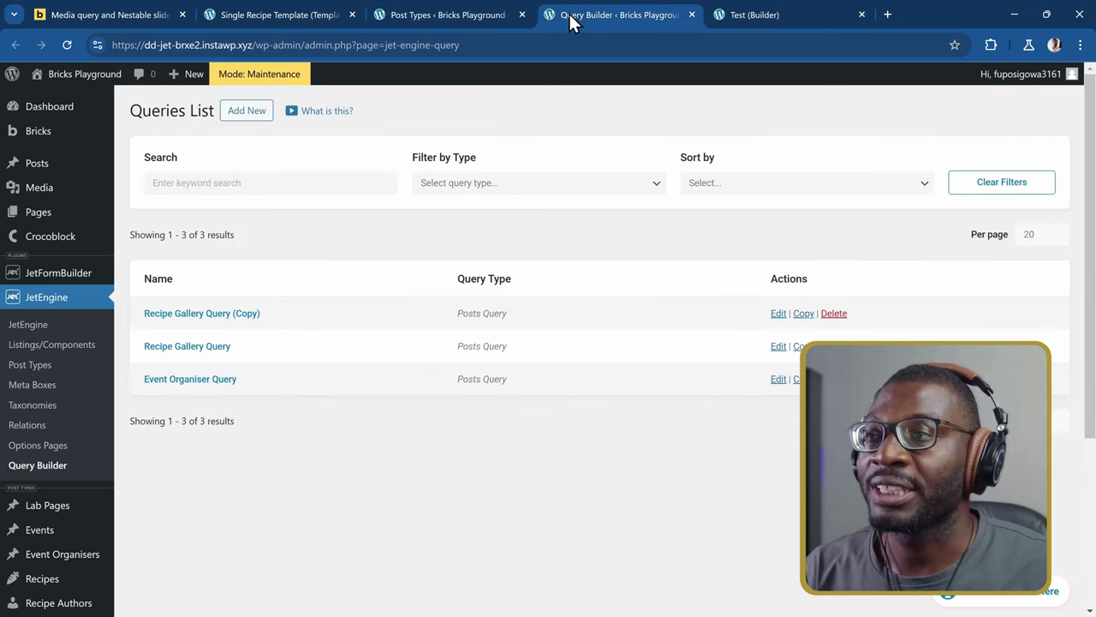
click(770, 15)
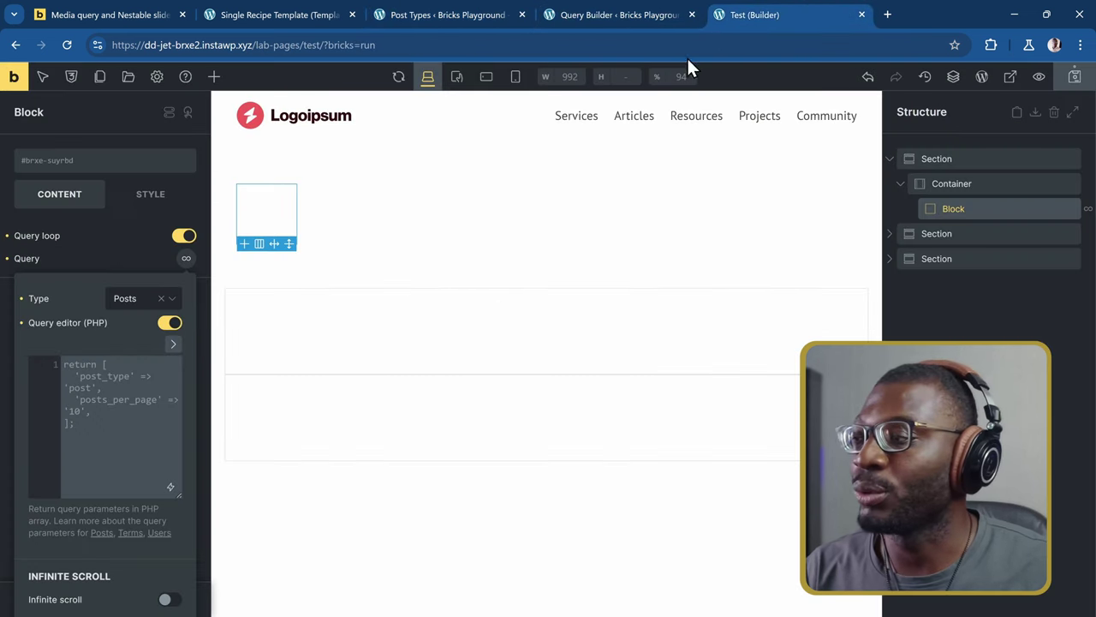
mouse_move(239, 247)
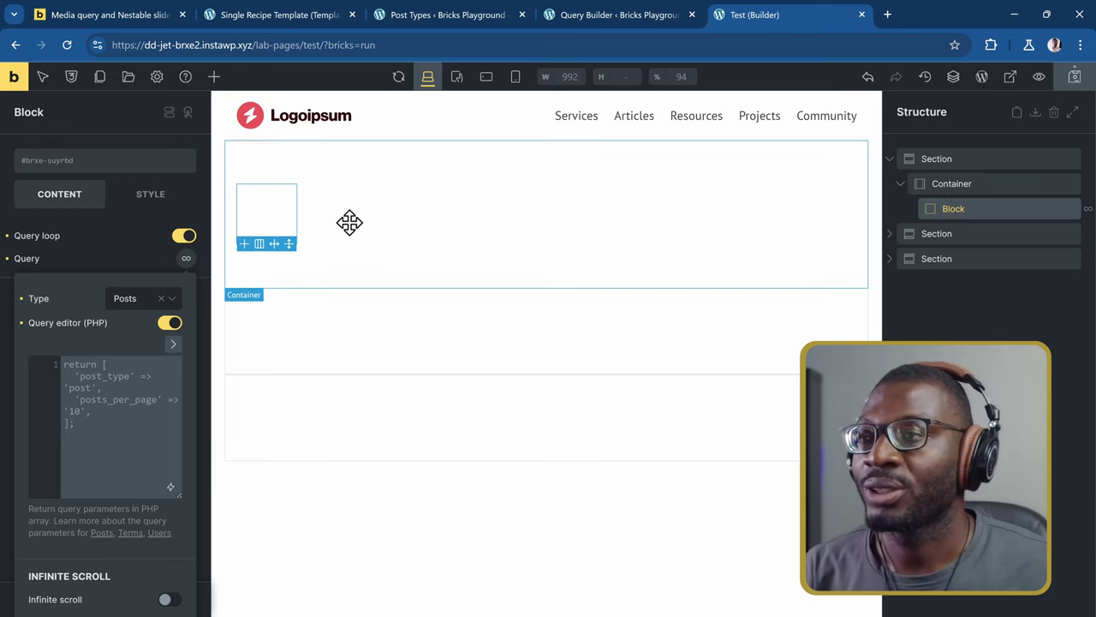
click(600, 13)
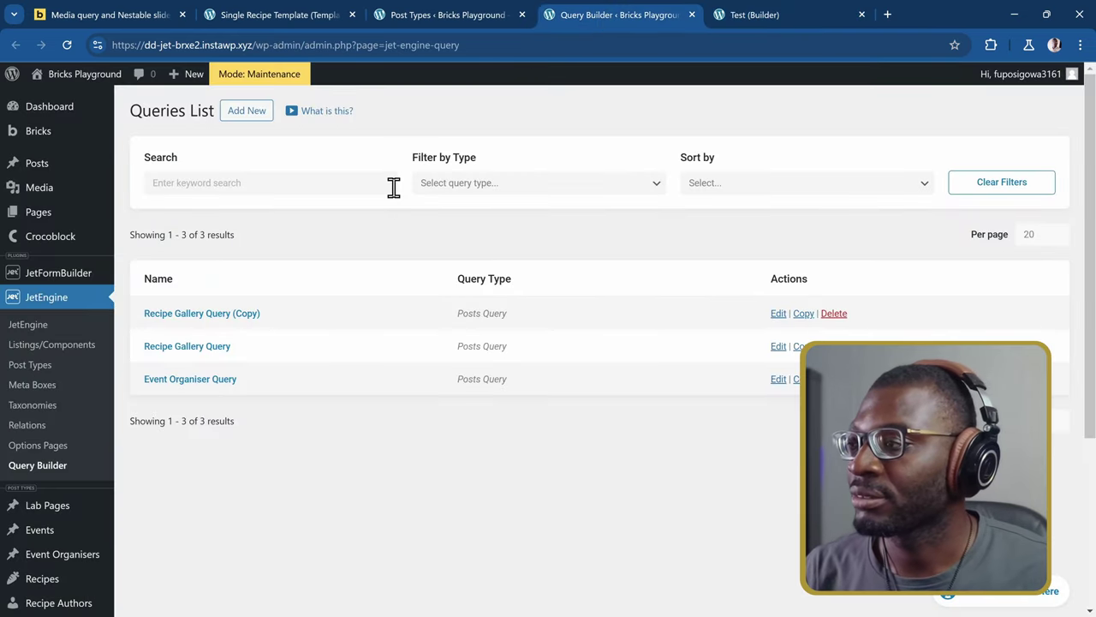
Start a new JetEngine query named "Lab Page Qs" with the query type Posts Query.
click(257, 118)
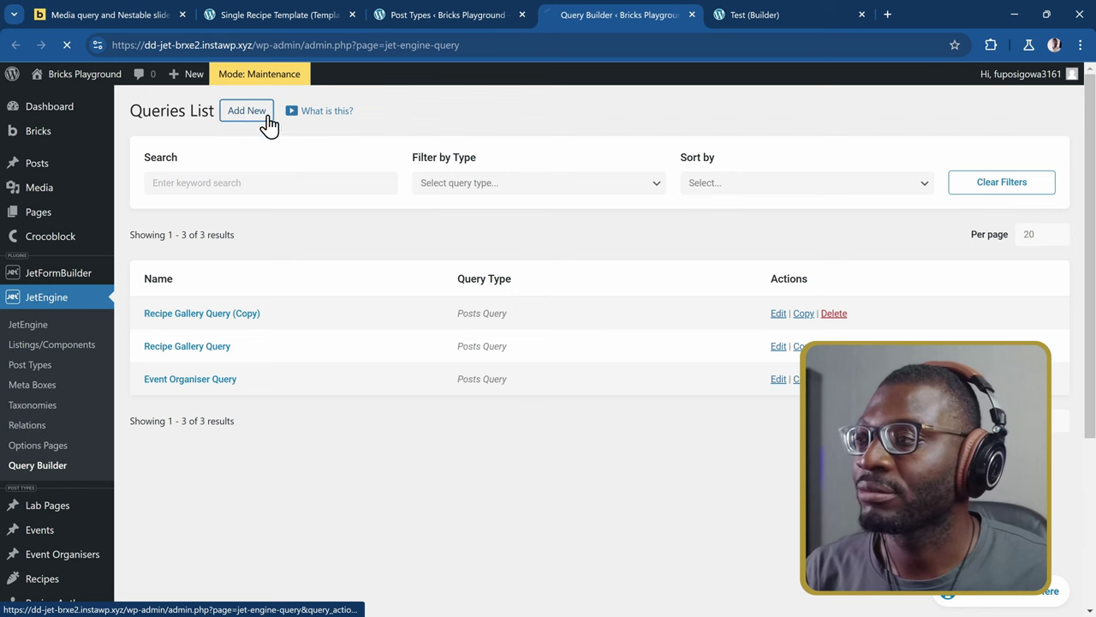
click(485, 209)
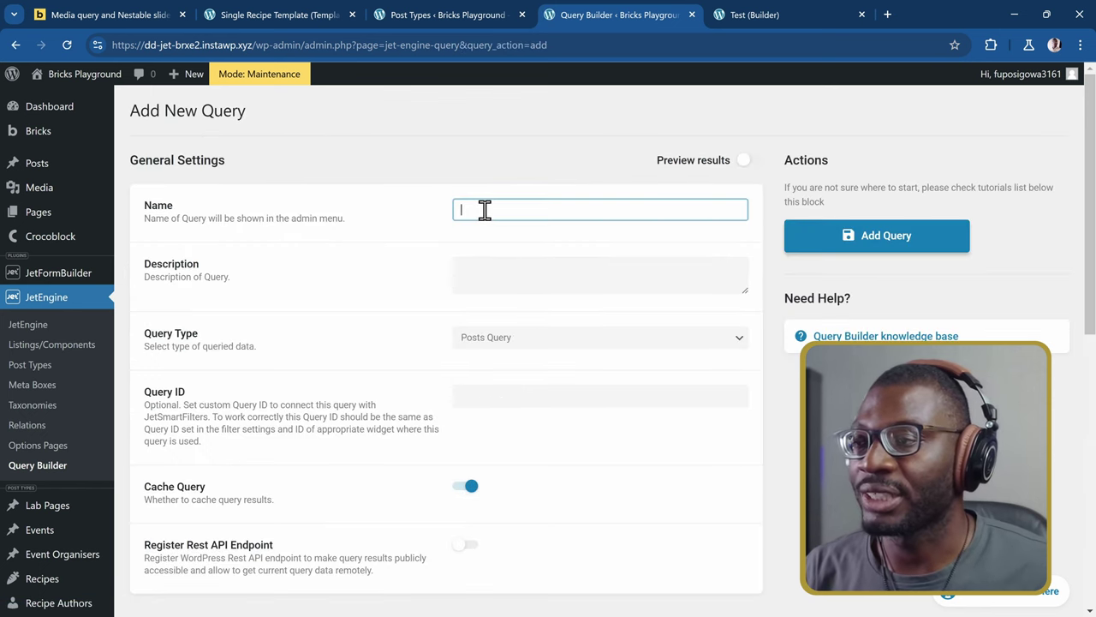
text(4ab)
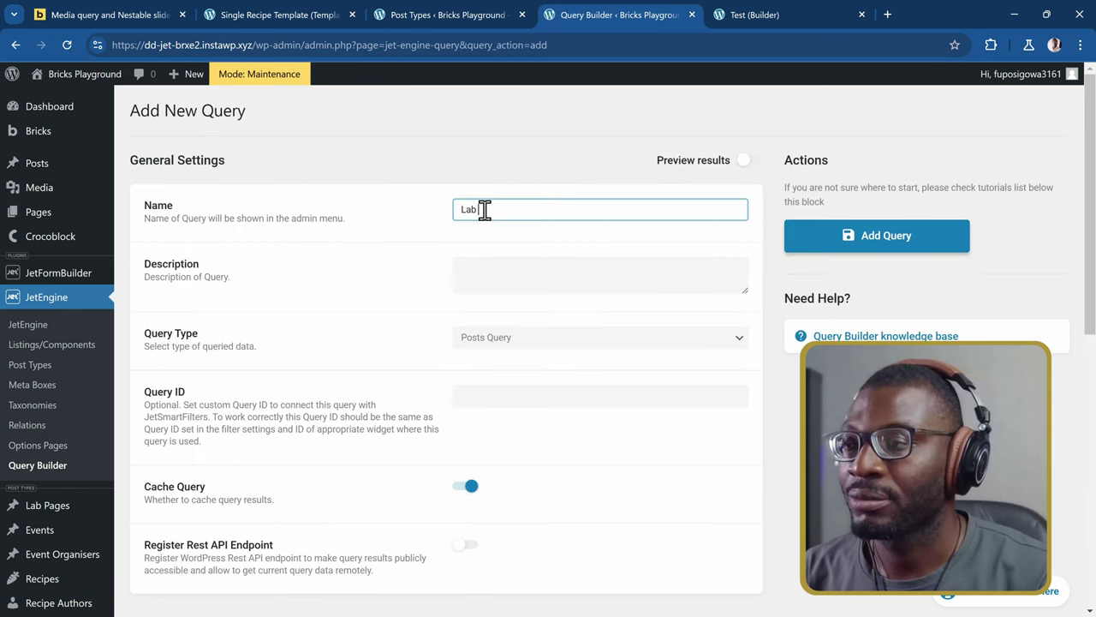
text( Page Qs)
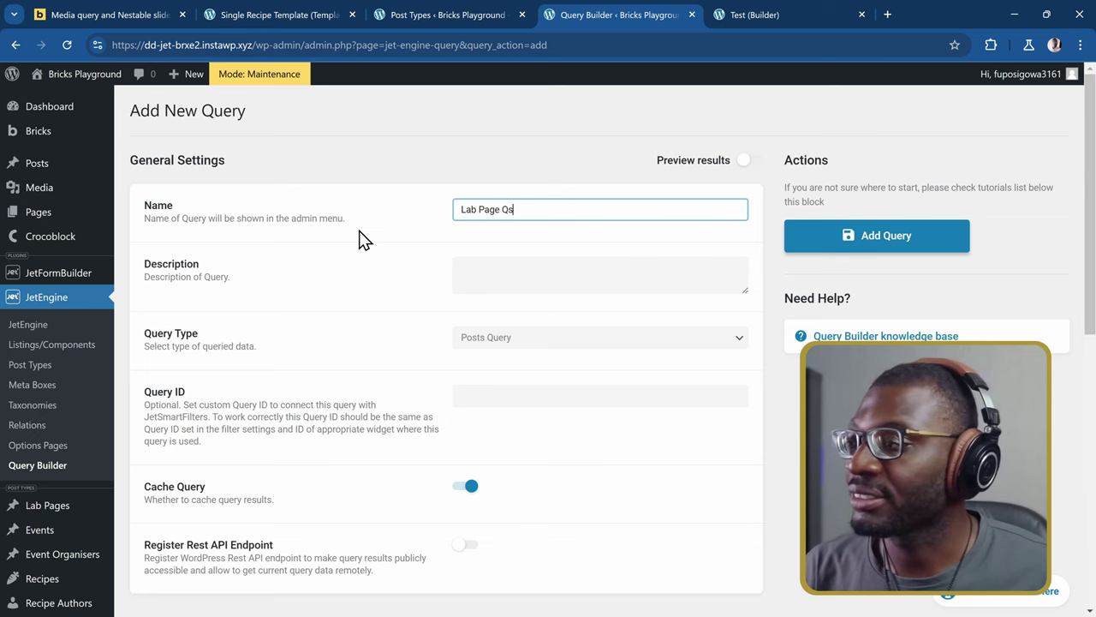
scroll(356, 231, down, 1)
scroll(354, 232, down, 1)
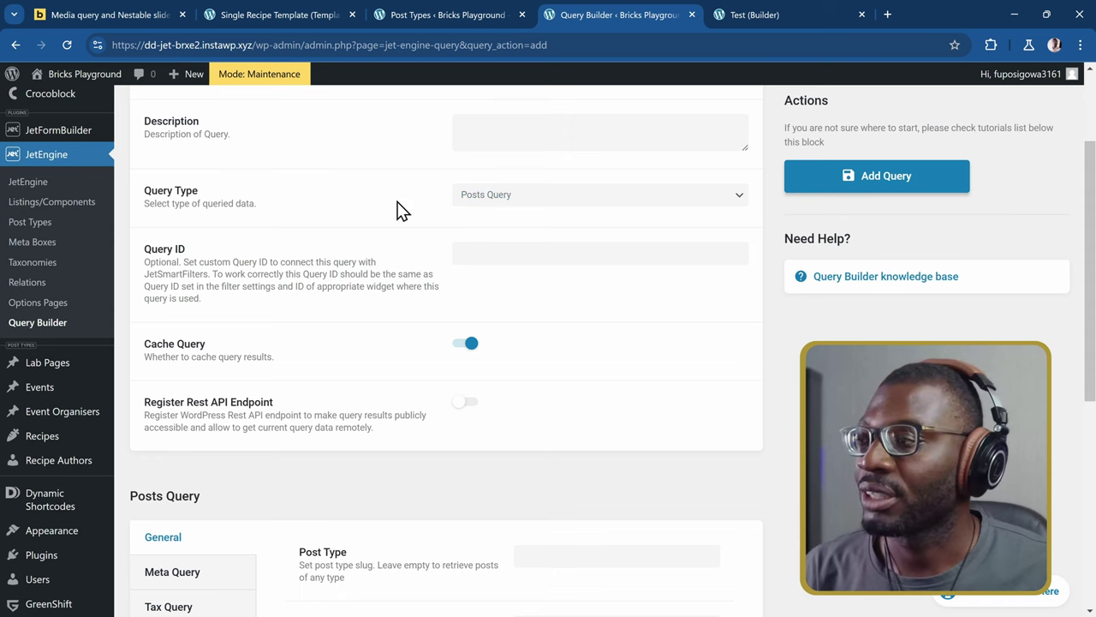
click(500, 202)
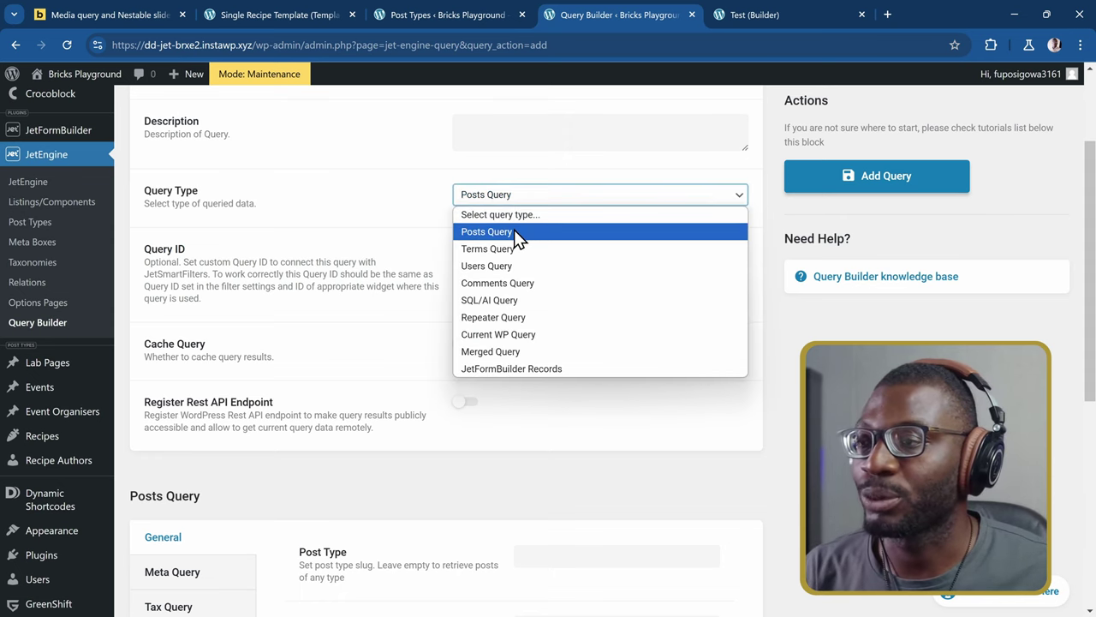
click(514, 229)
Set the query's post type to Media and post status to Any, and turn off query caching.
scroll(430, 228, down, 5)
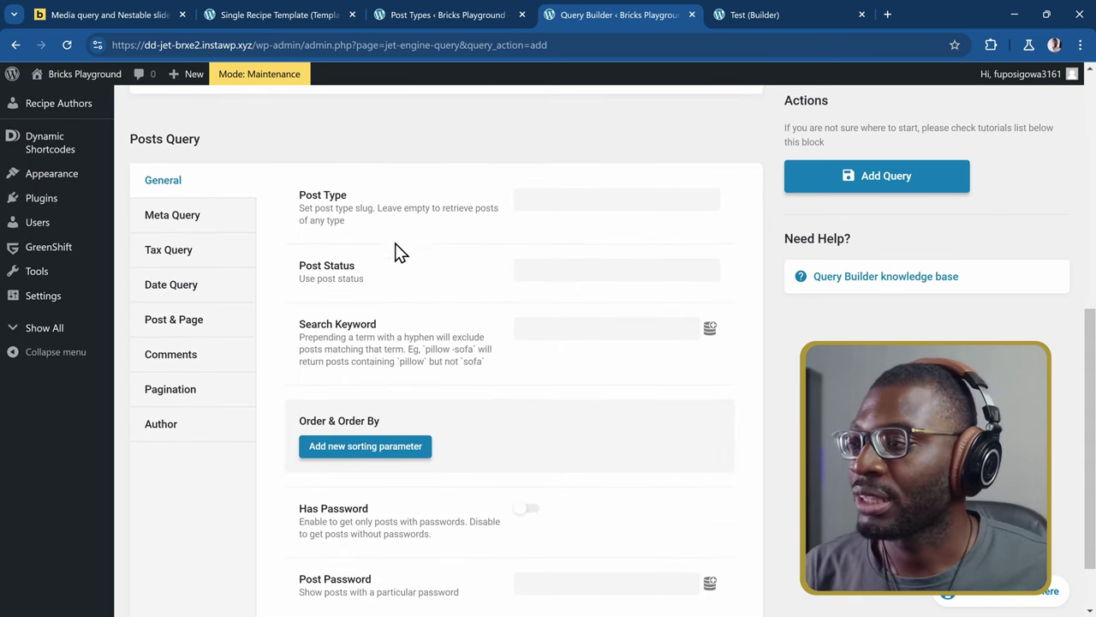
click(558, 208)
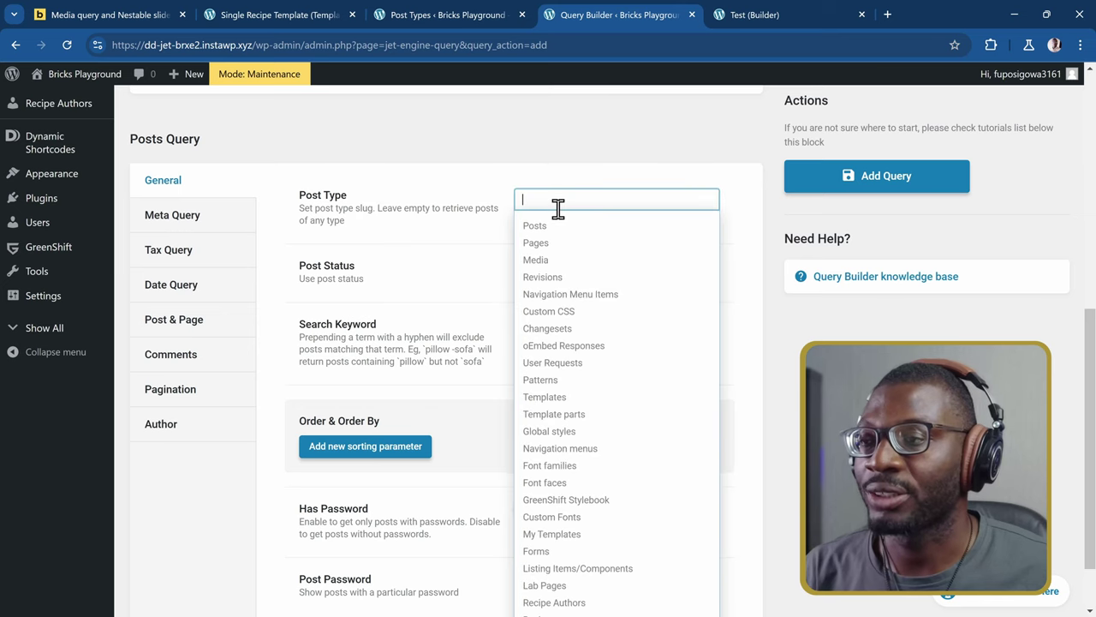
click(562, 261)
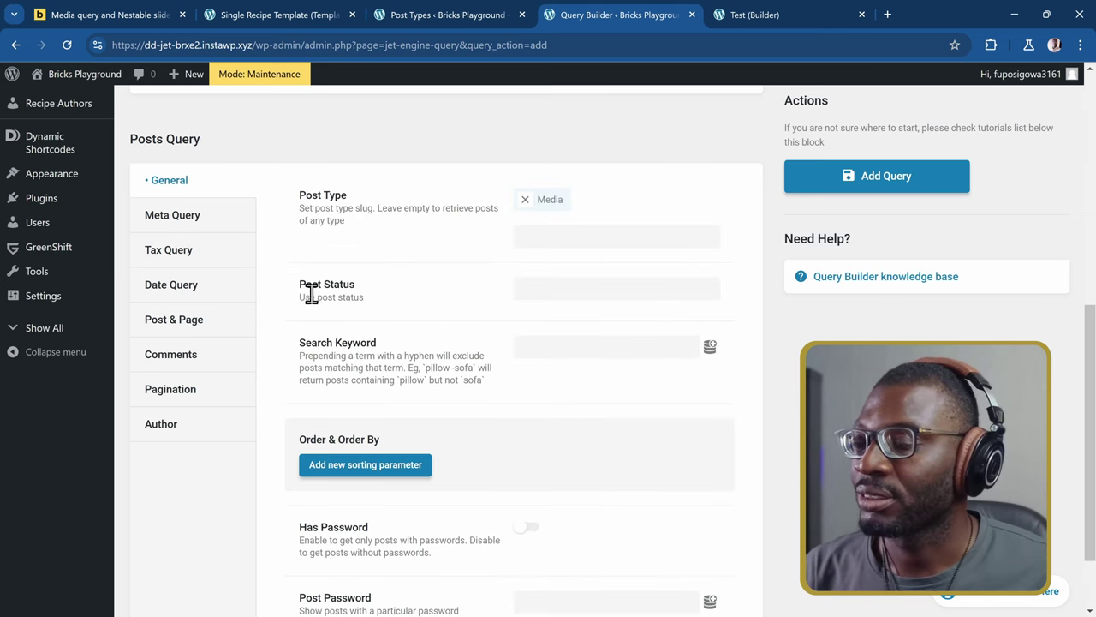
click(531, 292)
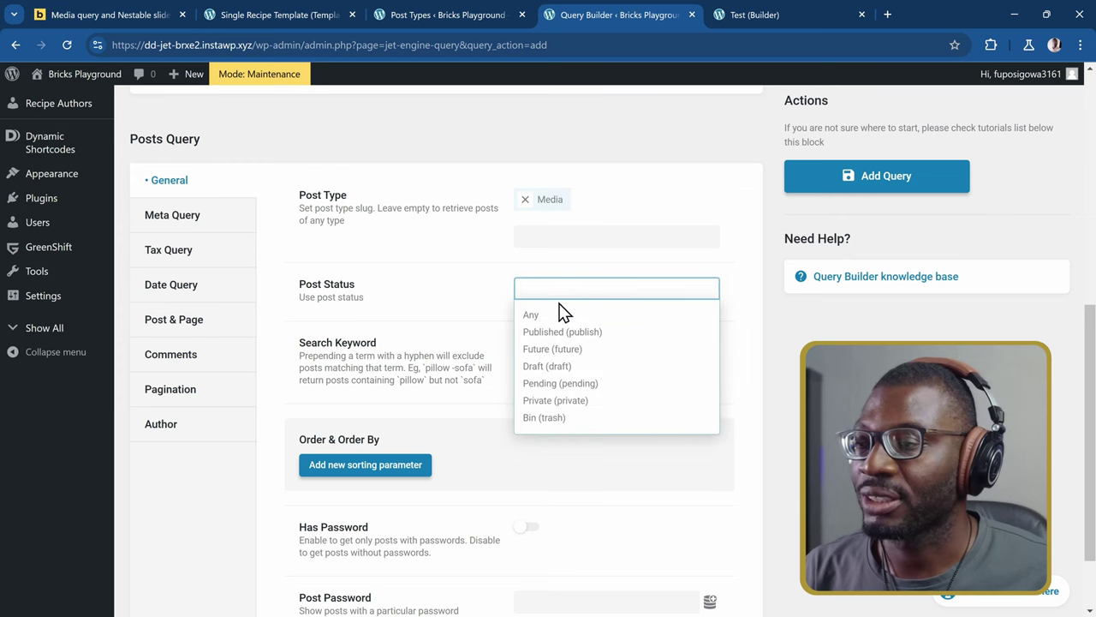
click(533, 316)
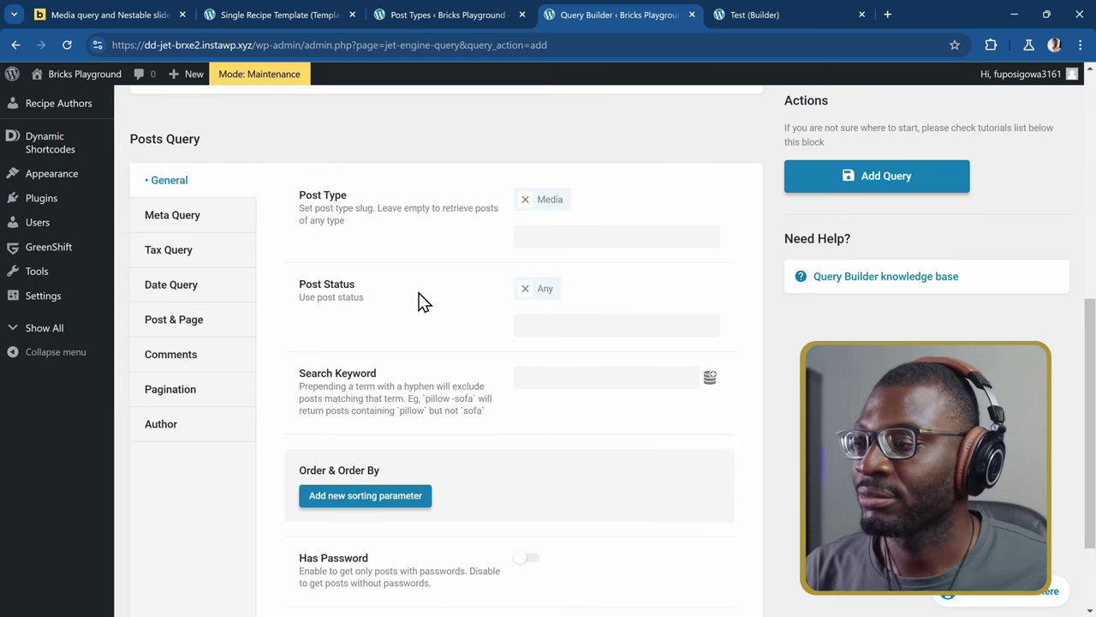
scroll(419, 300, up, 3)
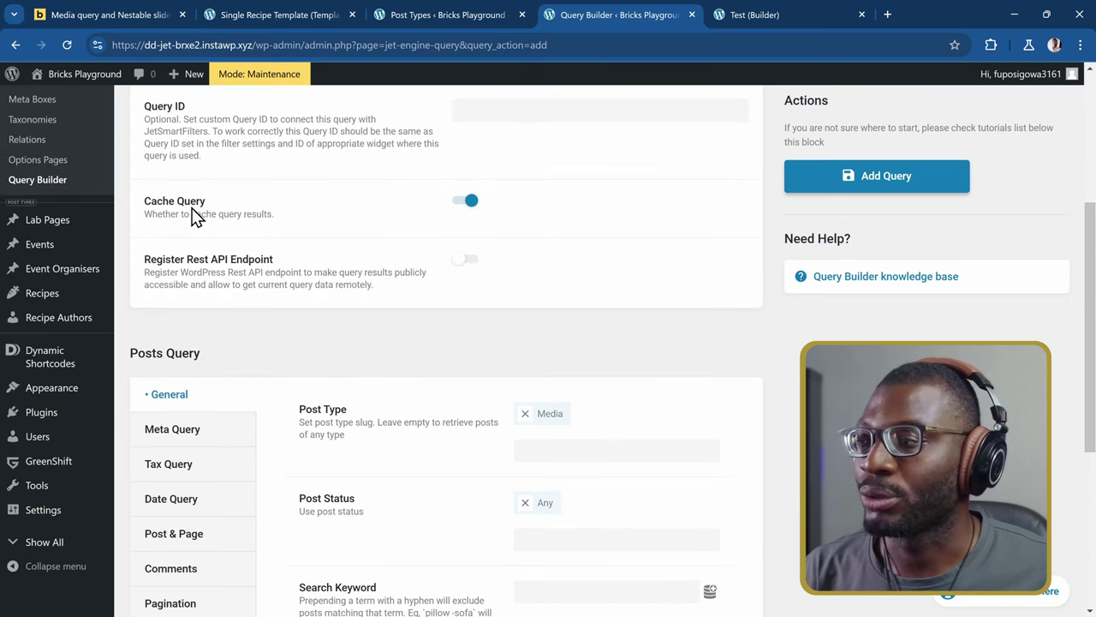
click(465, 202)
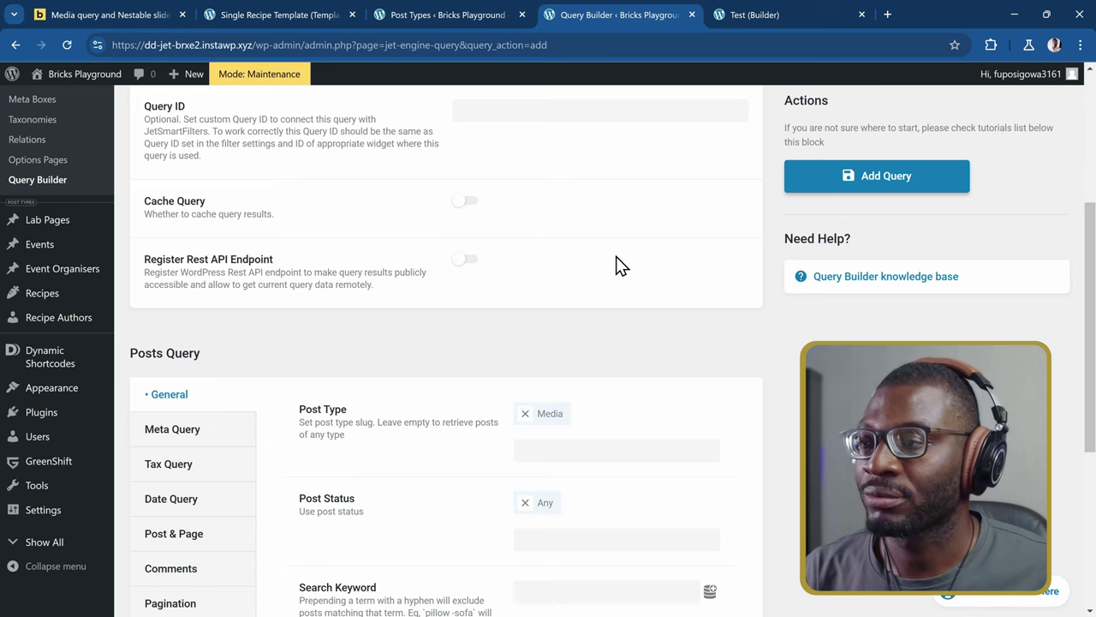
In the query's Post & Page settings, set Post In to the JetEngine meta field macro.
scroll(616, 262, down, 4)
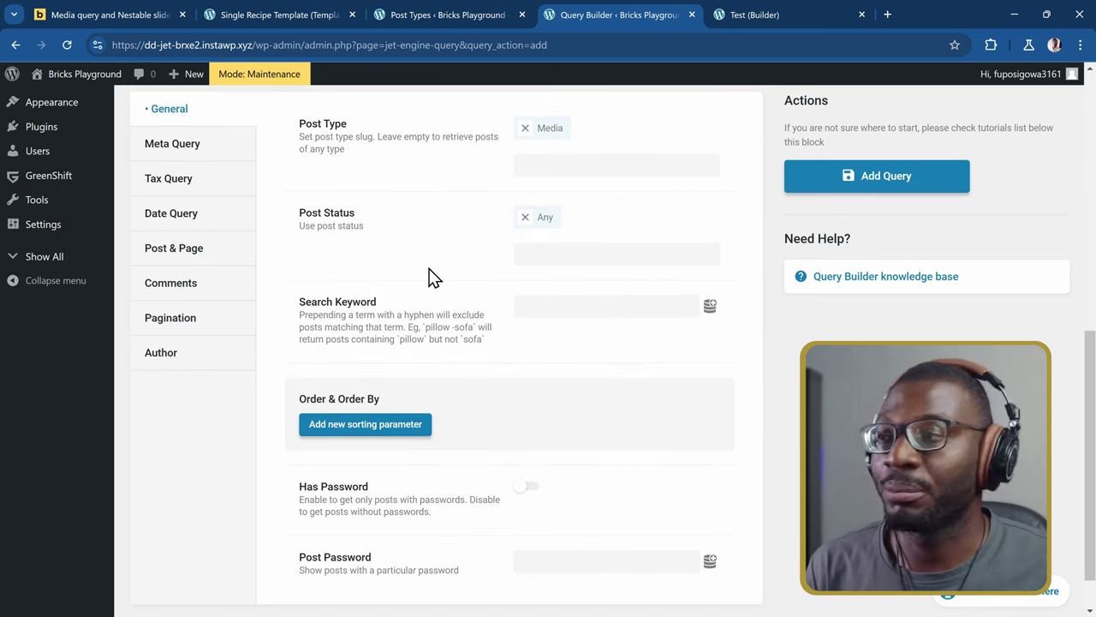
click(172, 257)
scroll(302, 193, up, 1)
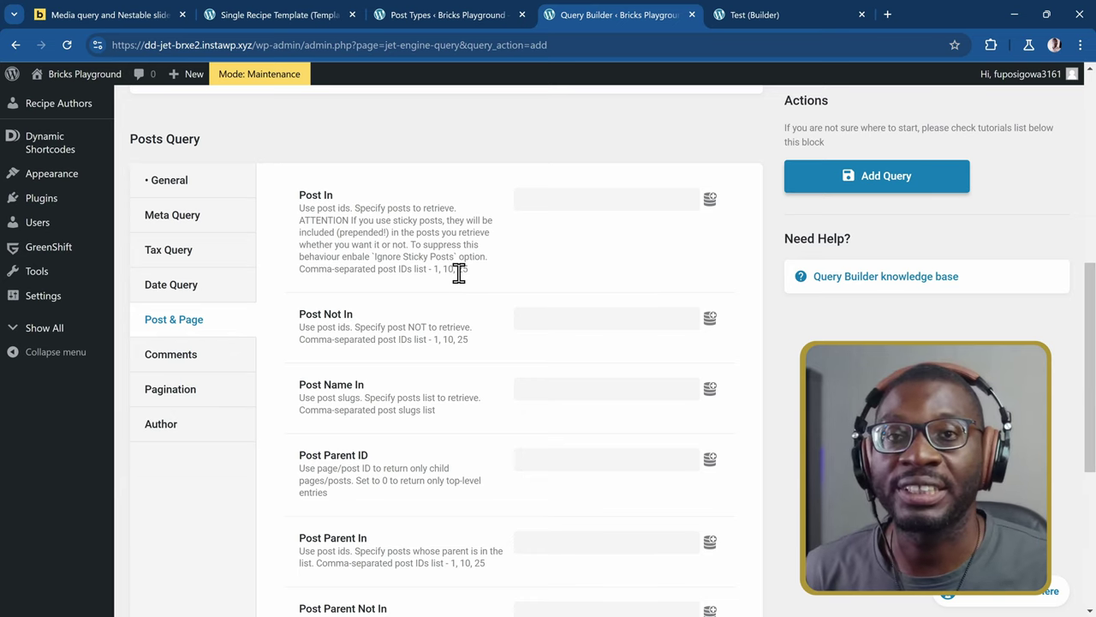
click(710, 202)
click(591, 247)
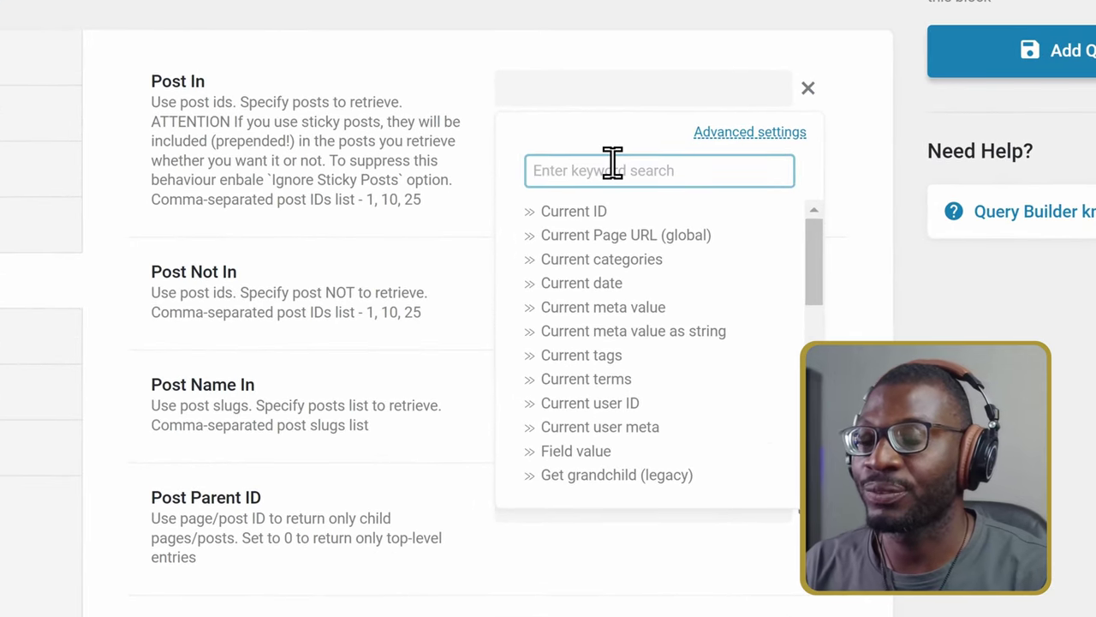
text(jet)
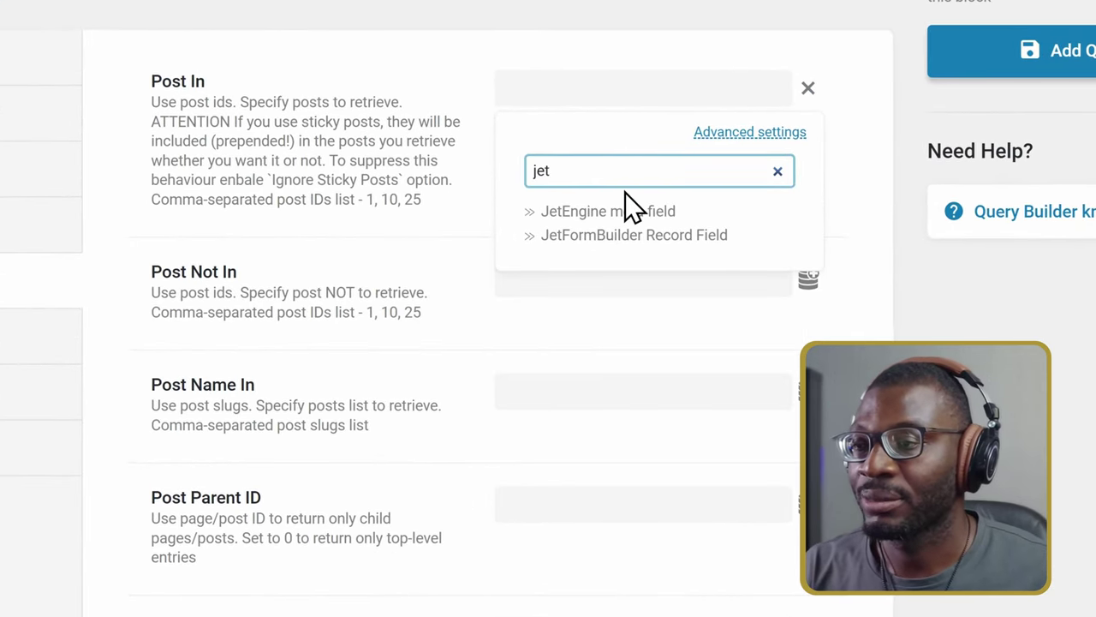
click(630, 210)
Set the Post In macro to return the Field value of Gallery ID, and add the query.
click(555, 243)
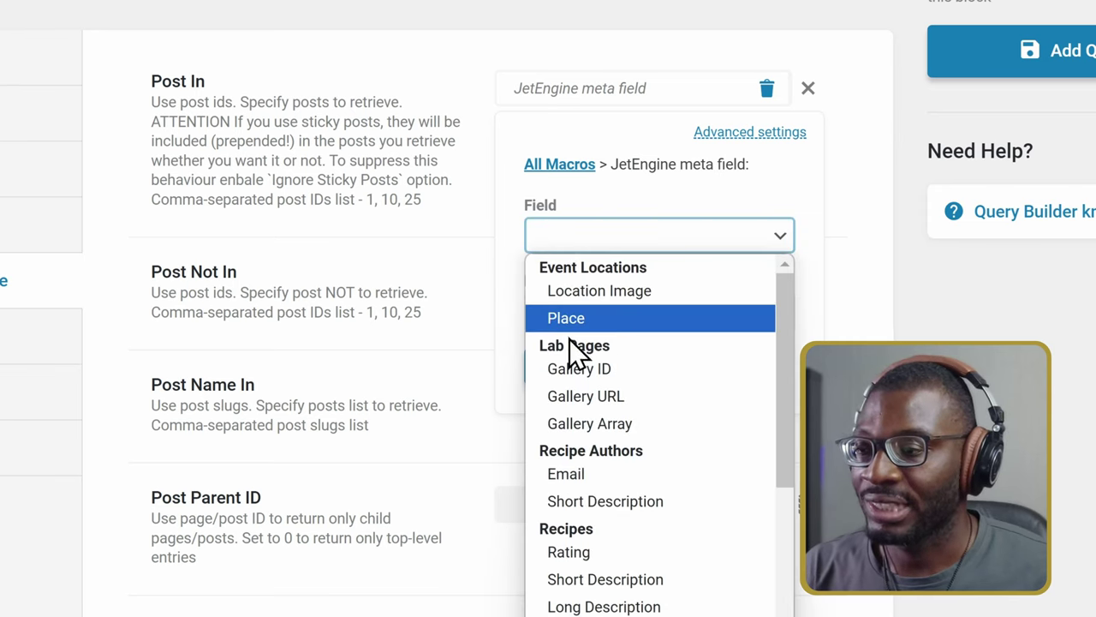
click(587, 369)
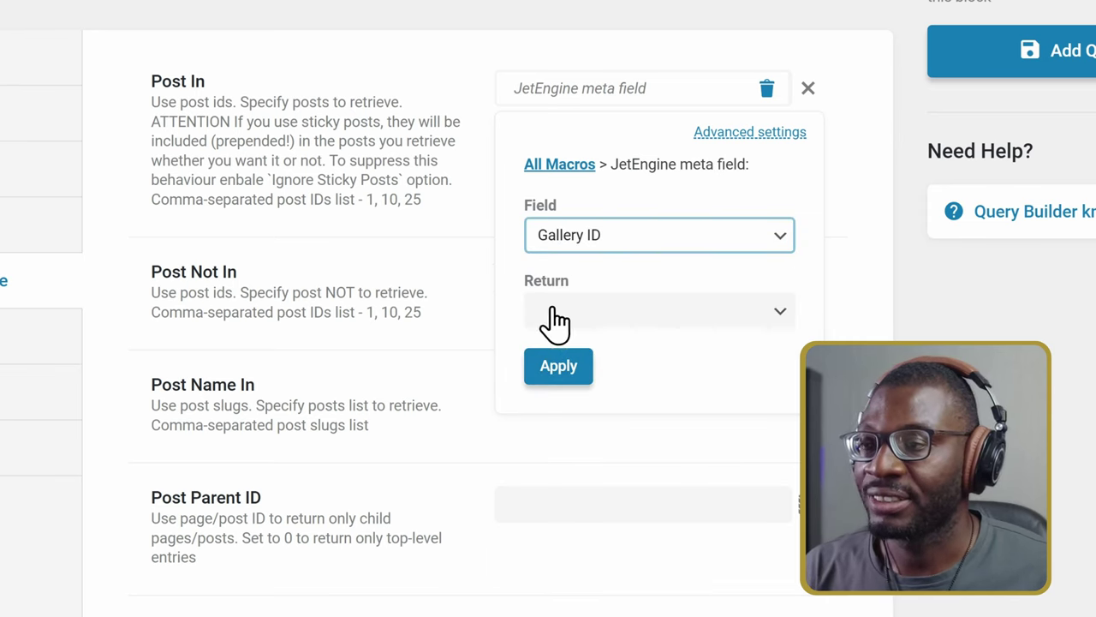
click(662, 323)
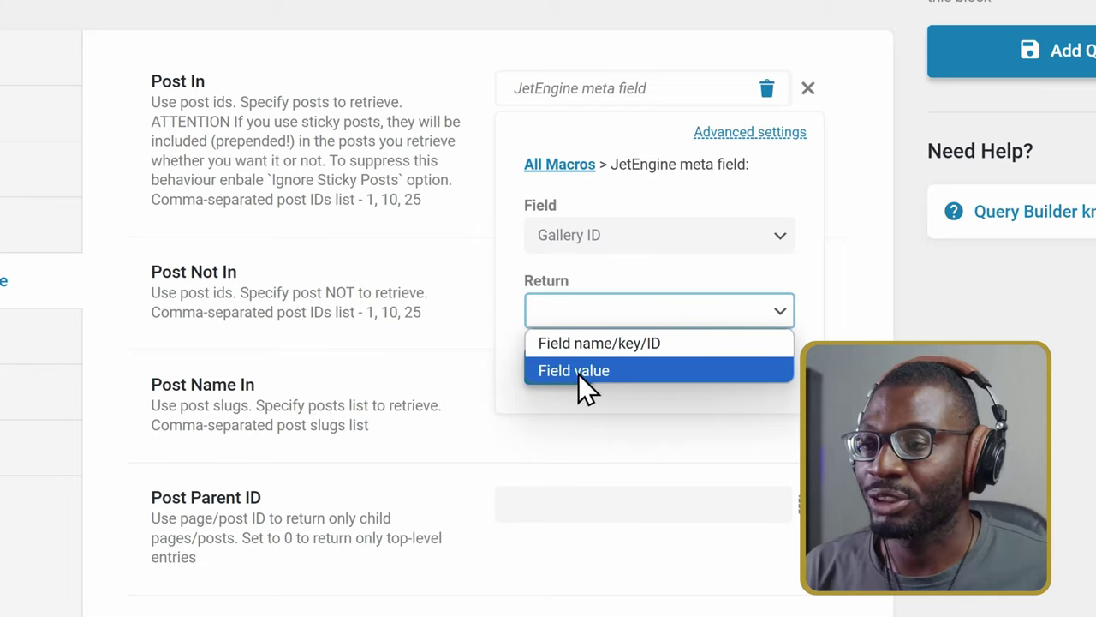
click(643, 373)
click(568, 377)
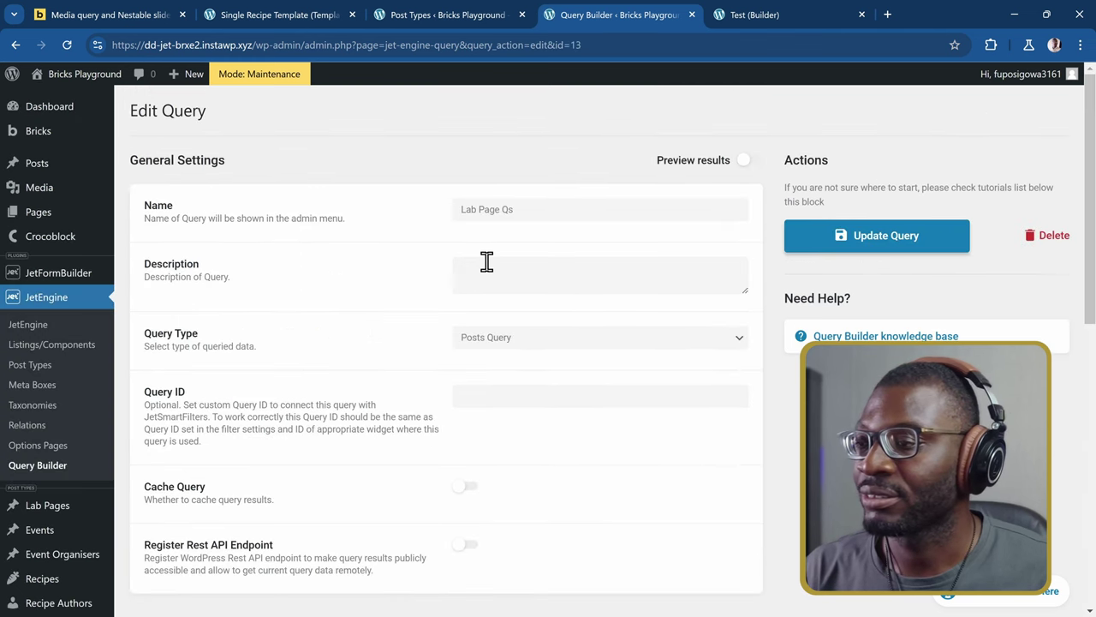
Add a sorting parameter that preserves the post ID order given in the `Post in` option, ordered from lowest to highest values.
scroll(486, 262, down, 3)
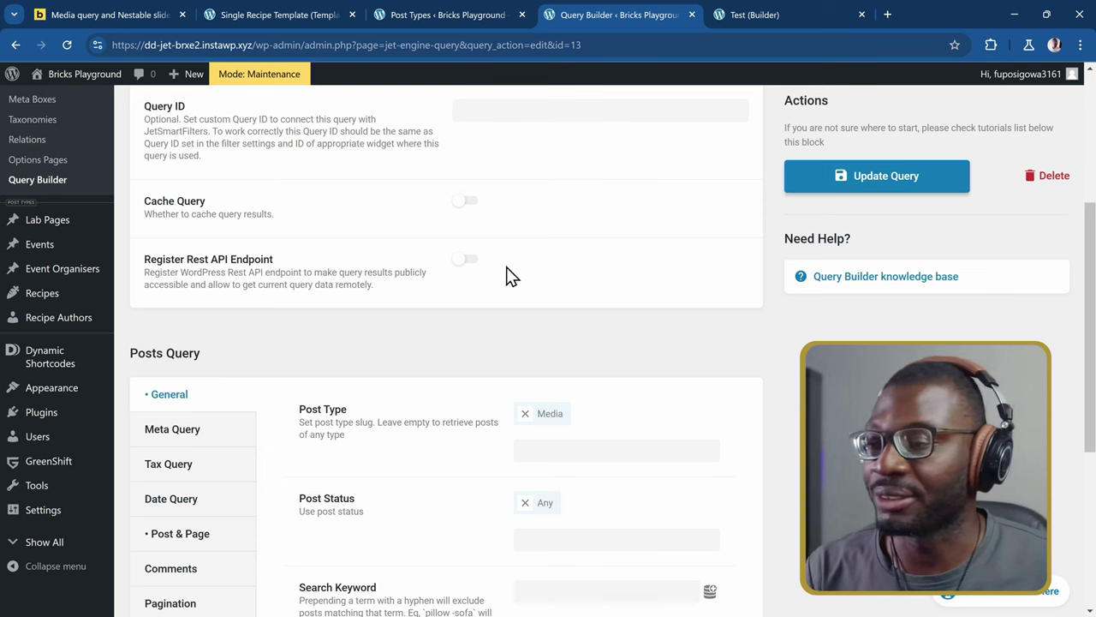
scroll(511, 275, down, 3)
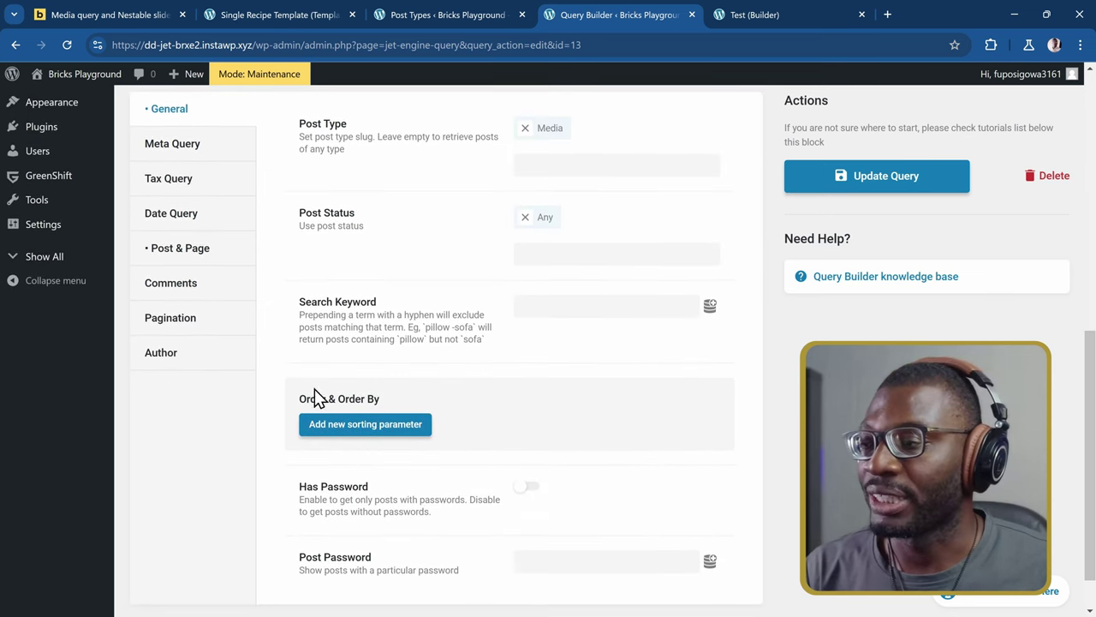
click(377, 427)
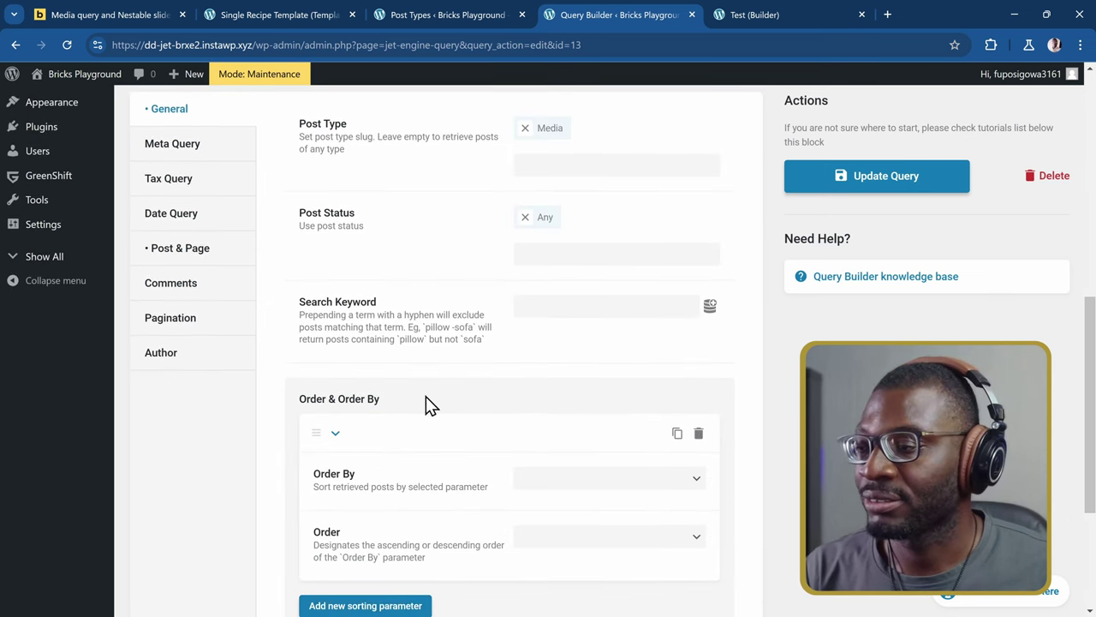
scroll(426, 401, down, 2)
click(552, 340)
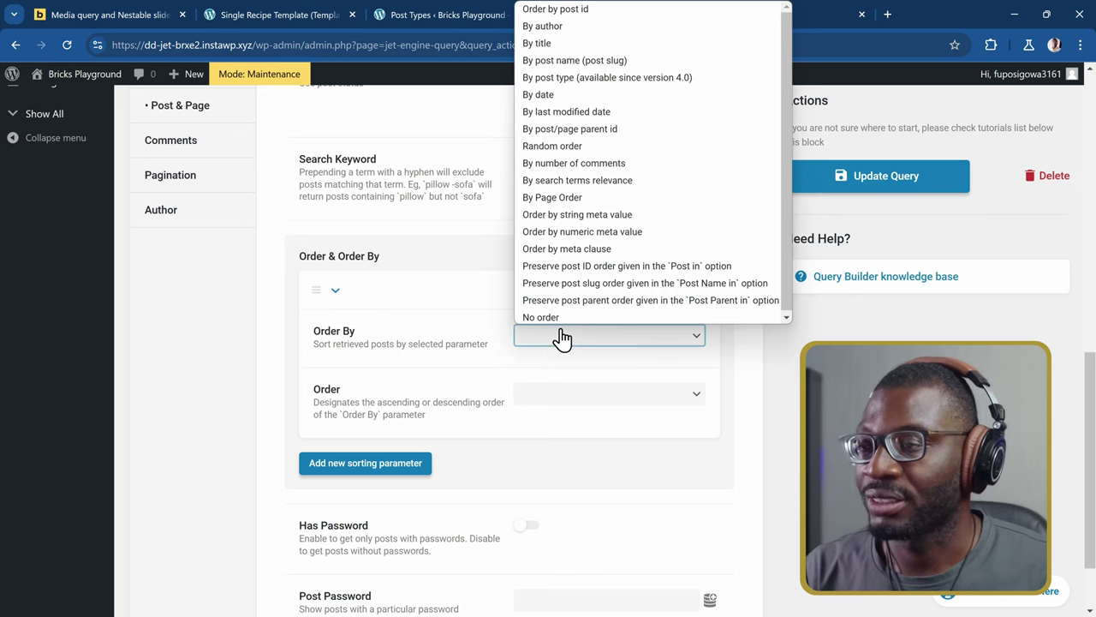
click(575, 268)
click(557, 399)
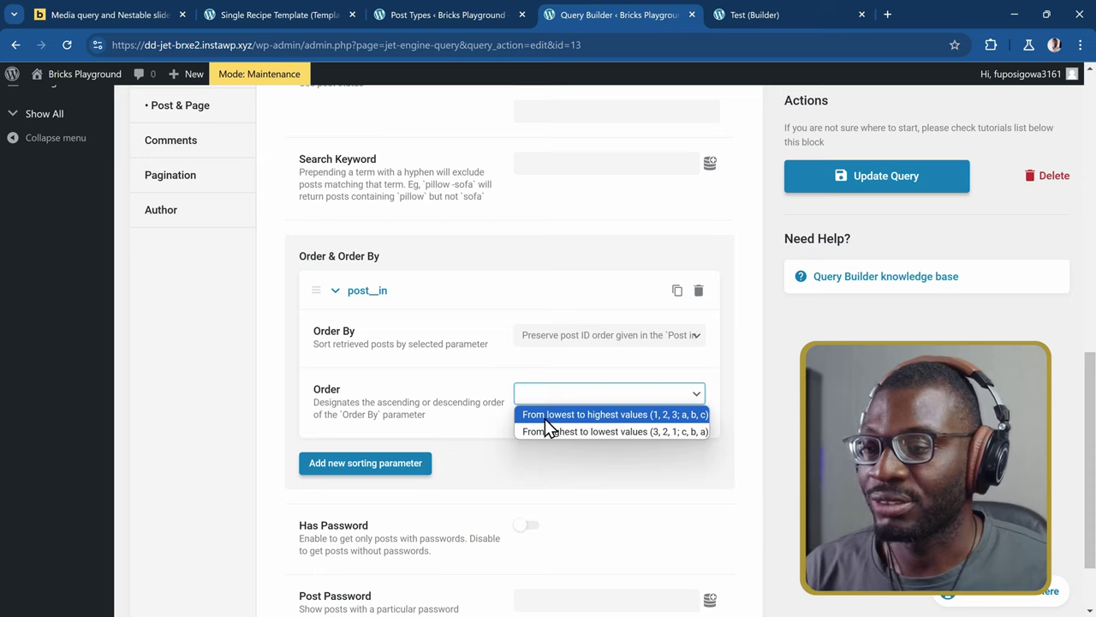
click(549, 415)
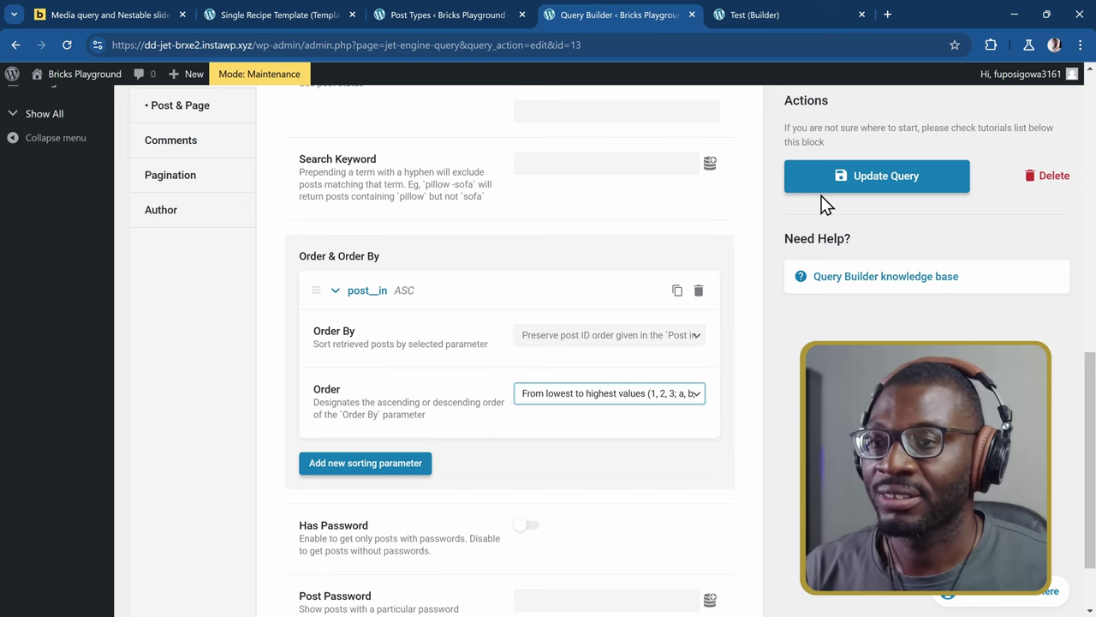
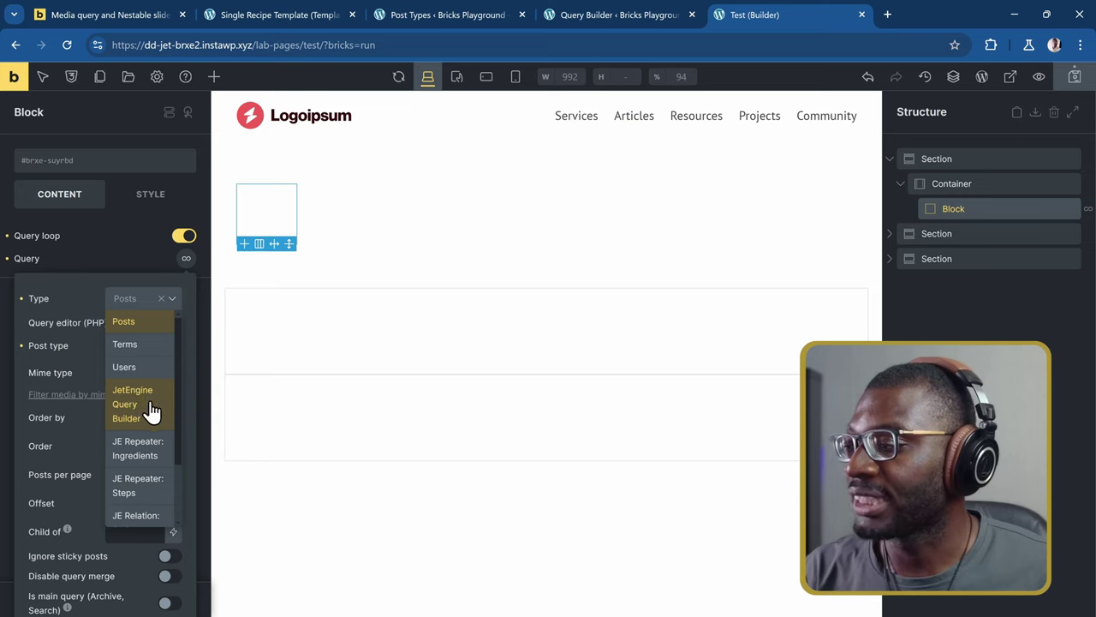
In the Bricks builder, set the block's query loop type to JetEngine Query Builder and choose the Lab Page Qs query.
click(149, 414)
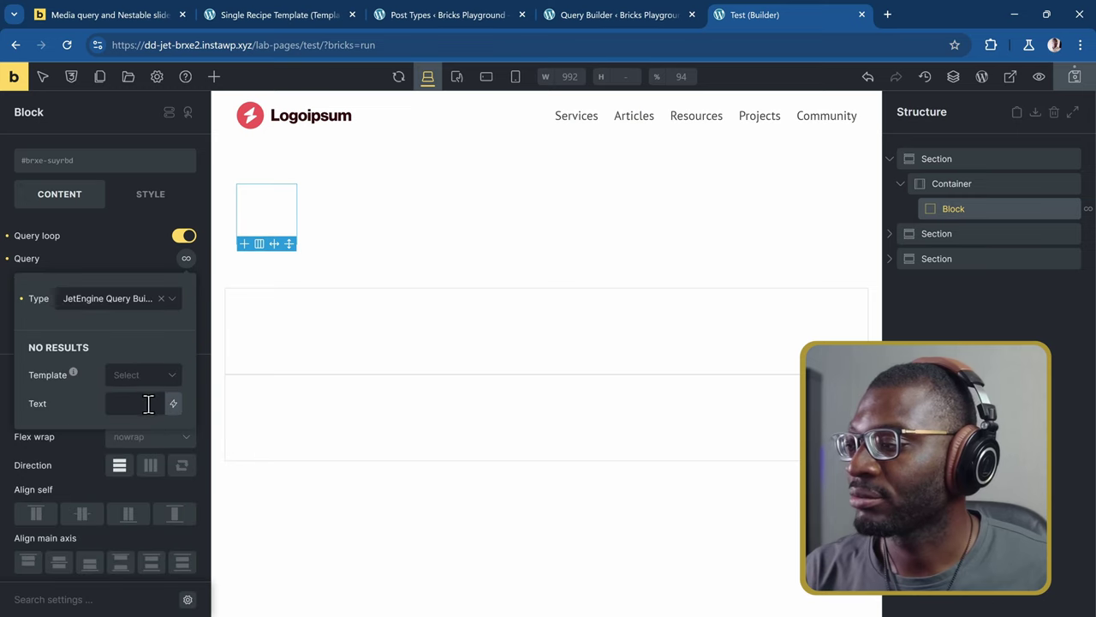
click(125, 262)
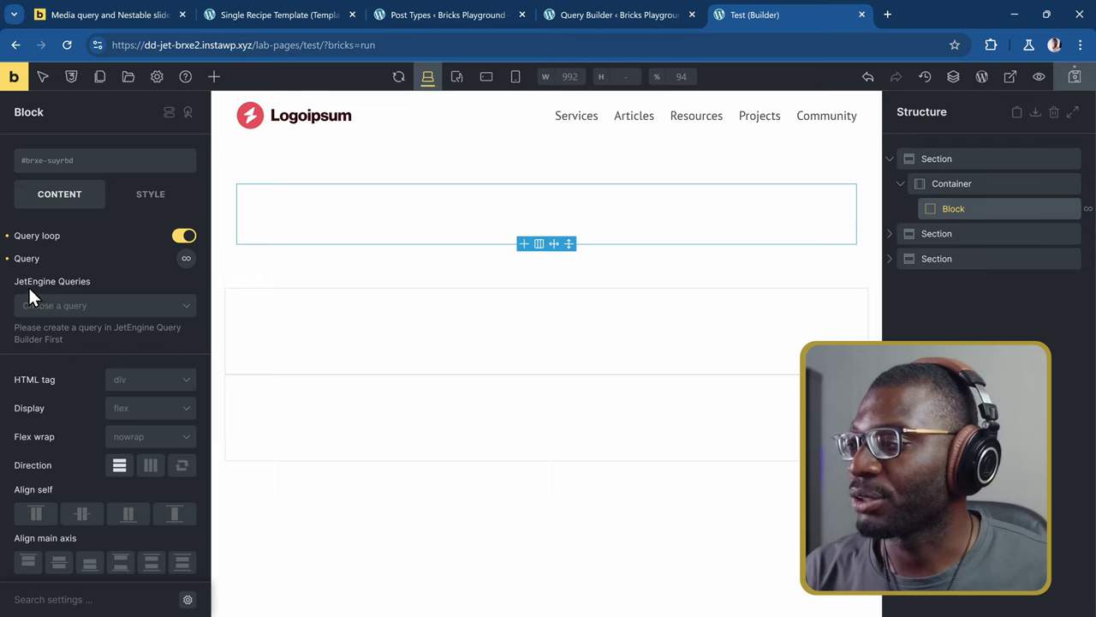
click(92, 310)
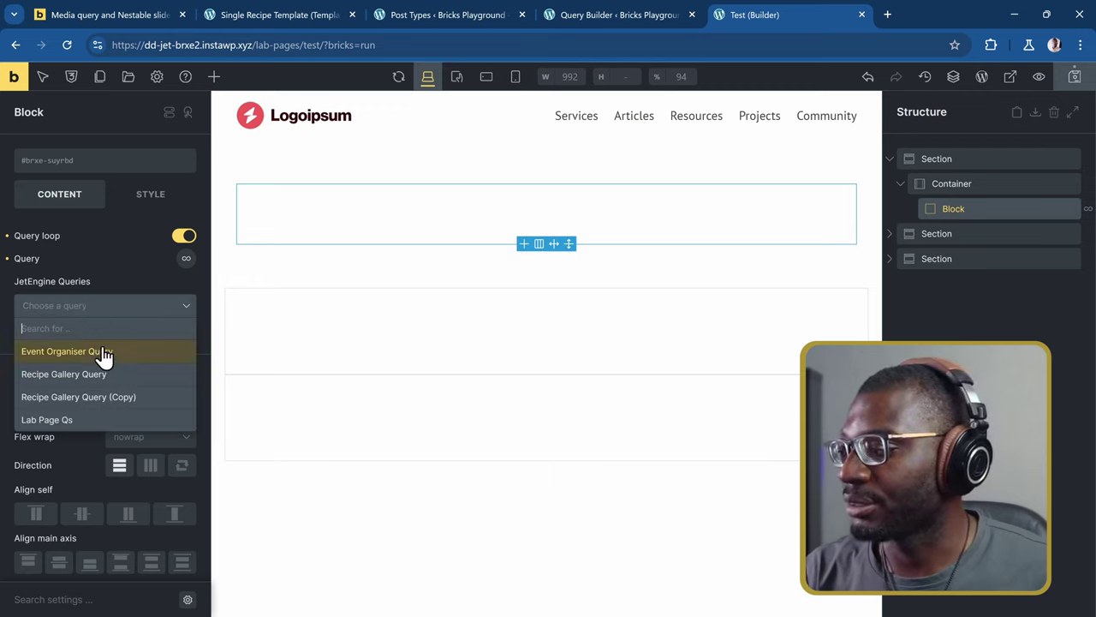
click(84, 420)
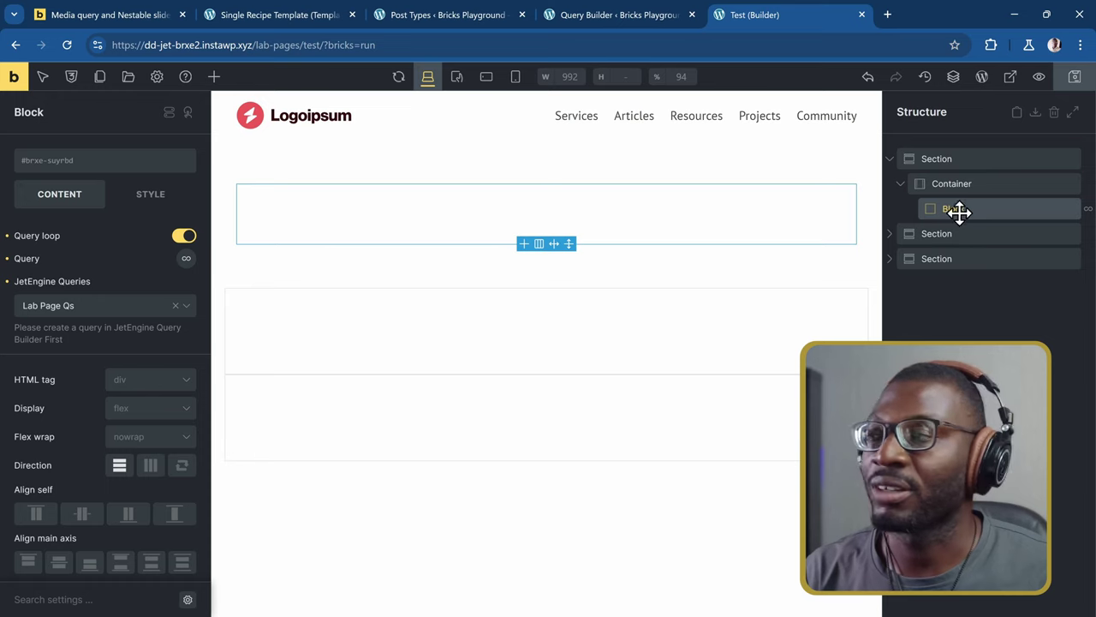
Add an Image element inside the query loop Block.
click(215, 76)
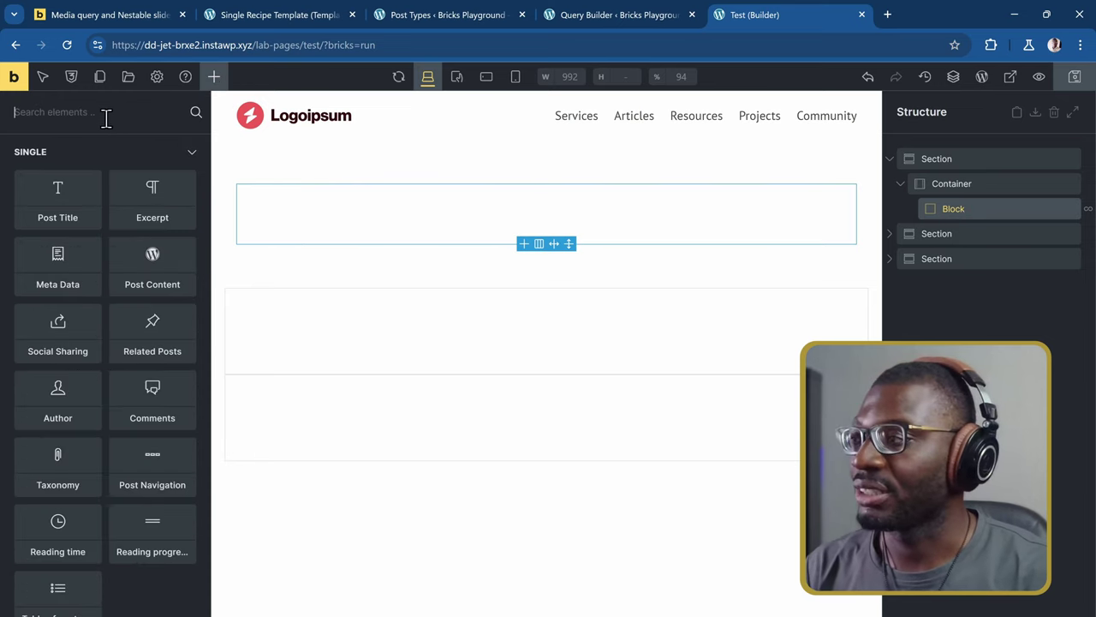
text(image)
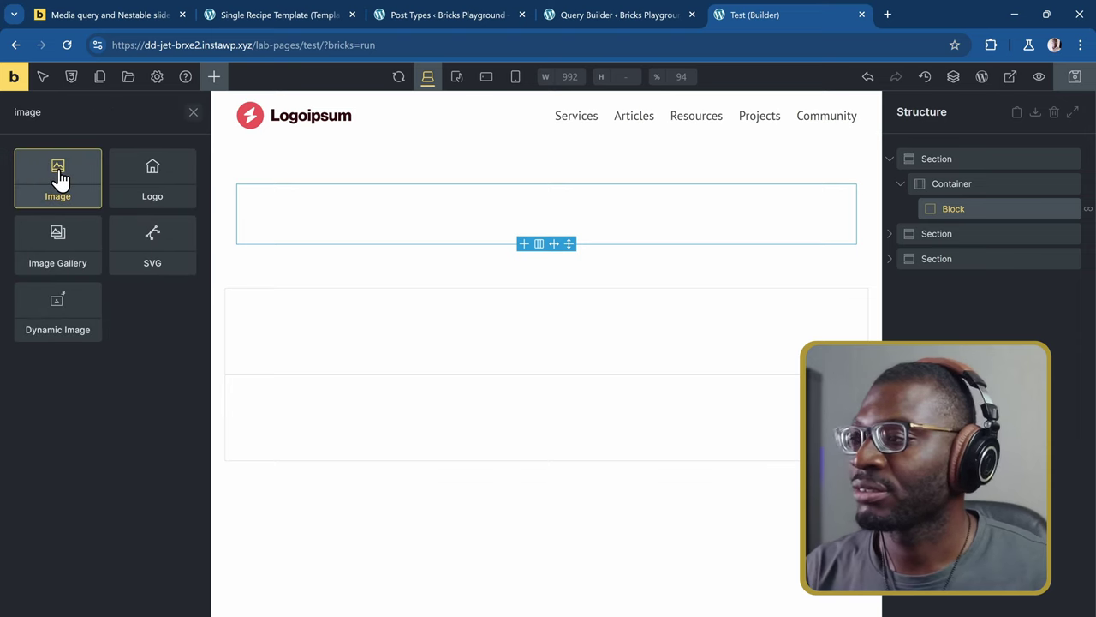
drag(56, 180, 913, 220)
click(1001, 234)
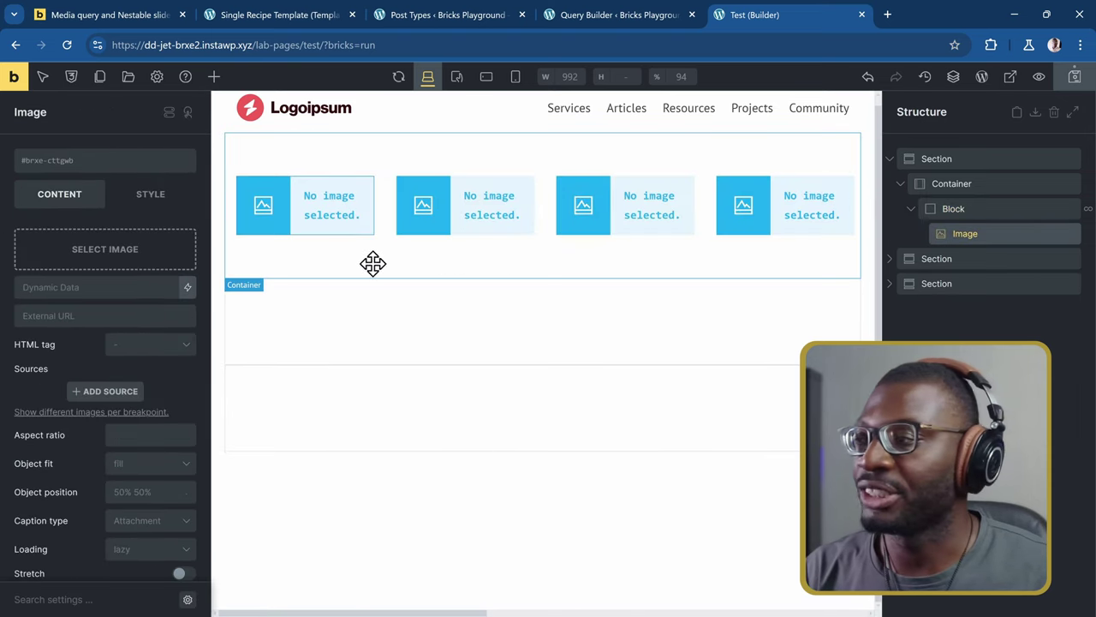
Set the Image element's dynamic data to Post ID and preview the page on the front end.
click(188, 288)
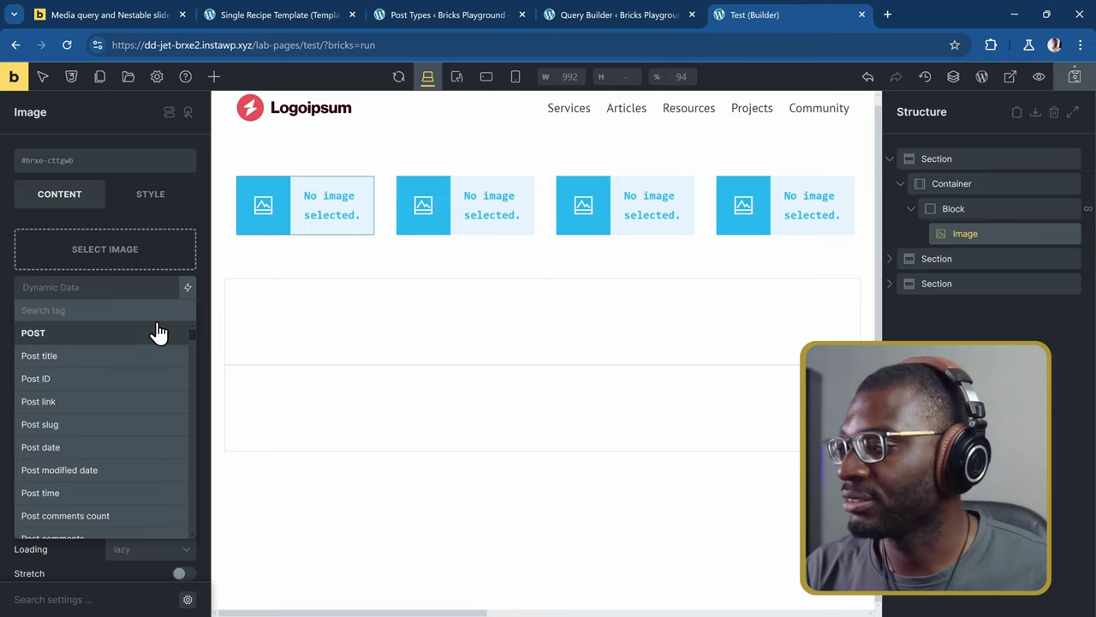
click(73, 379)
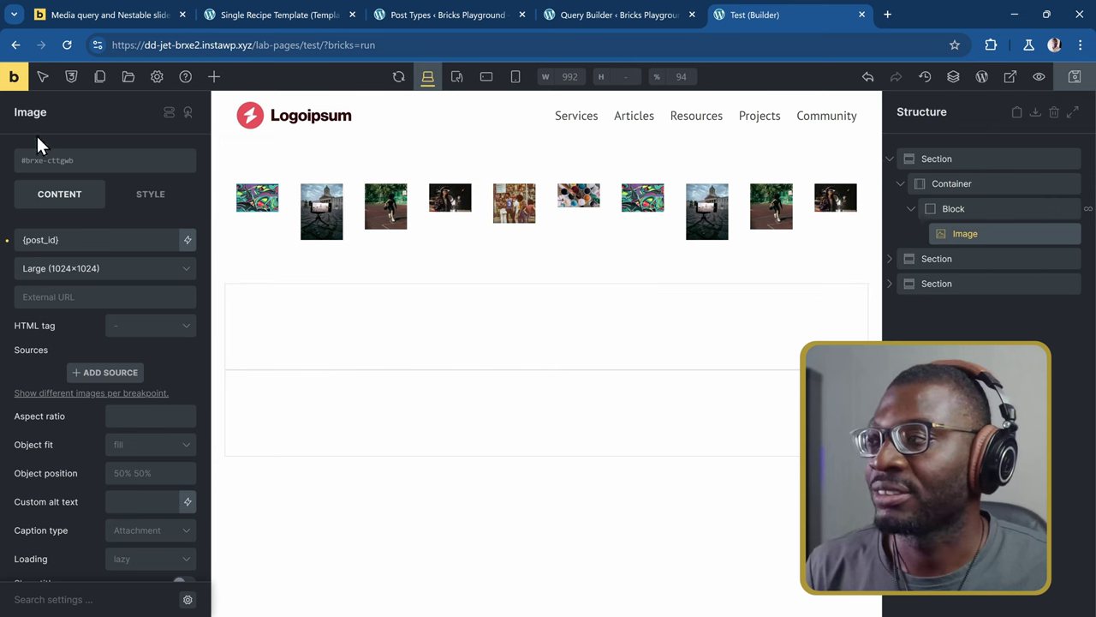
click(17, 84)
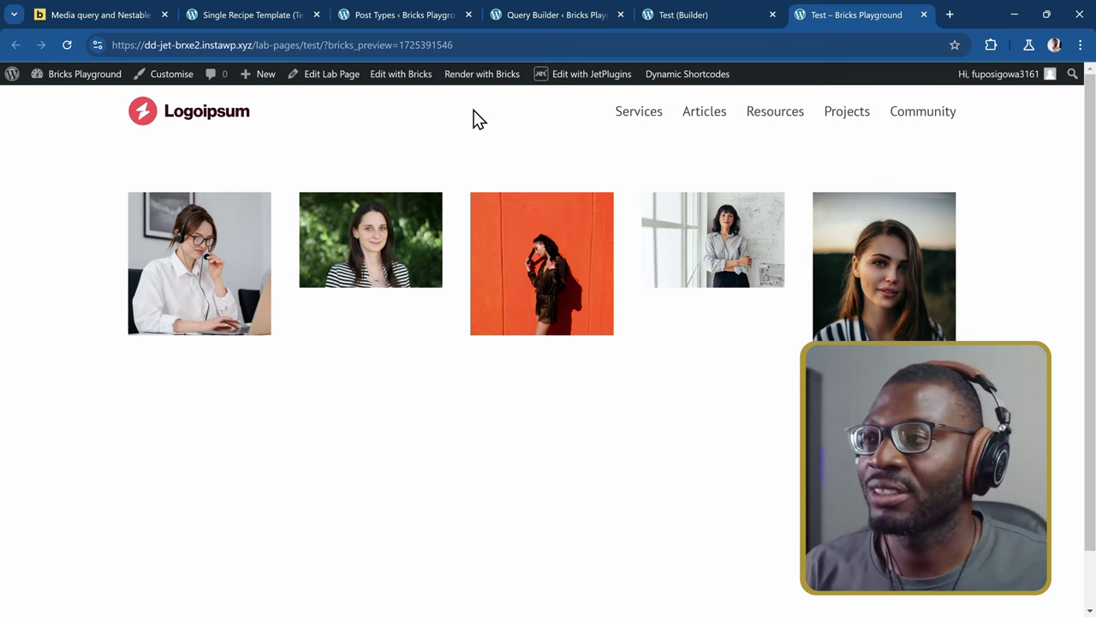
Open the Test Lab Page in the WordPress editor from the list of Lab Pages.
click(428, 24)
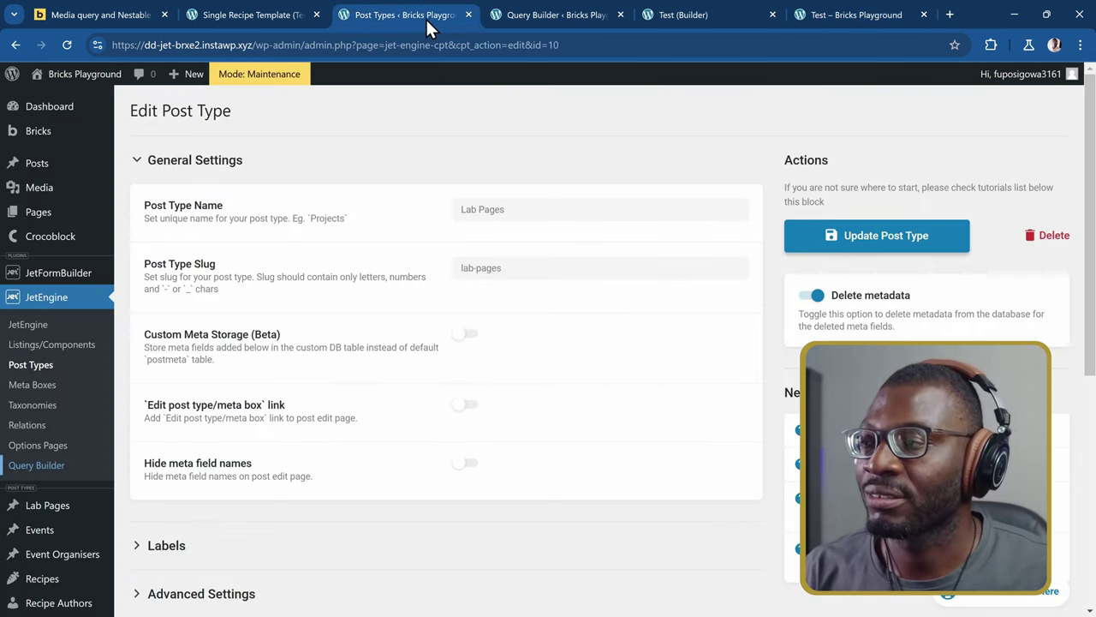
click(530, 17)
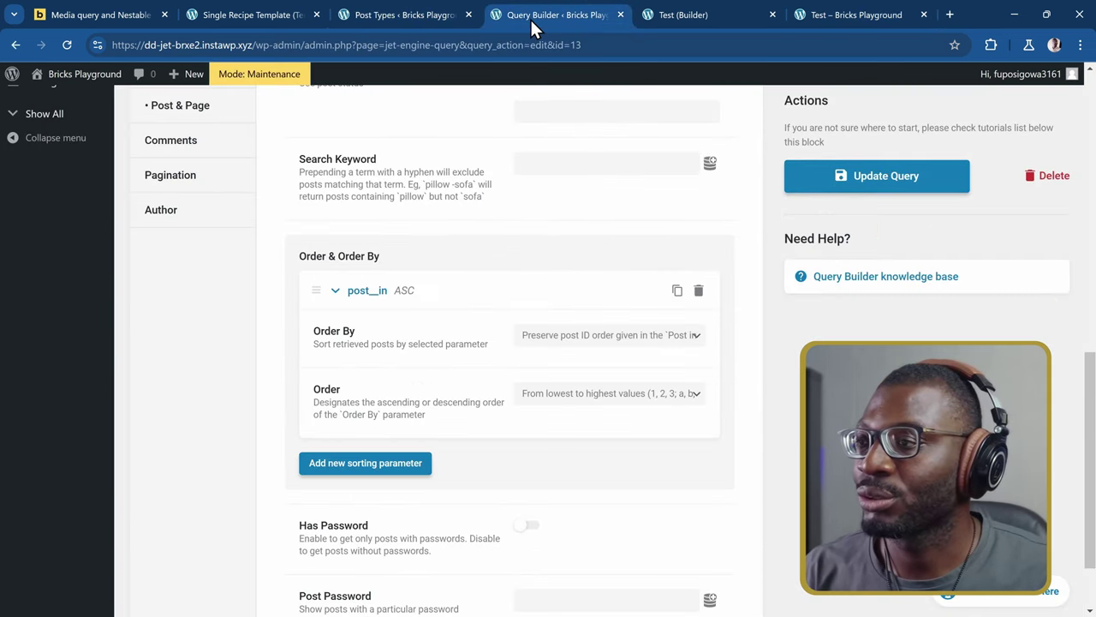
click(365, 17)
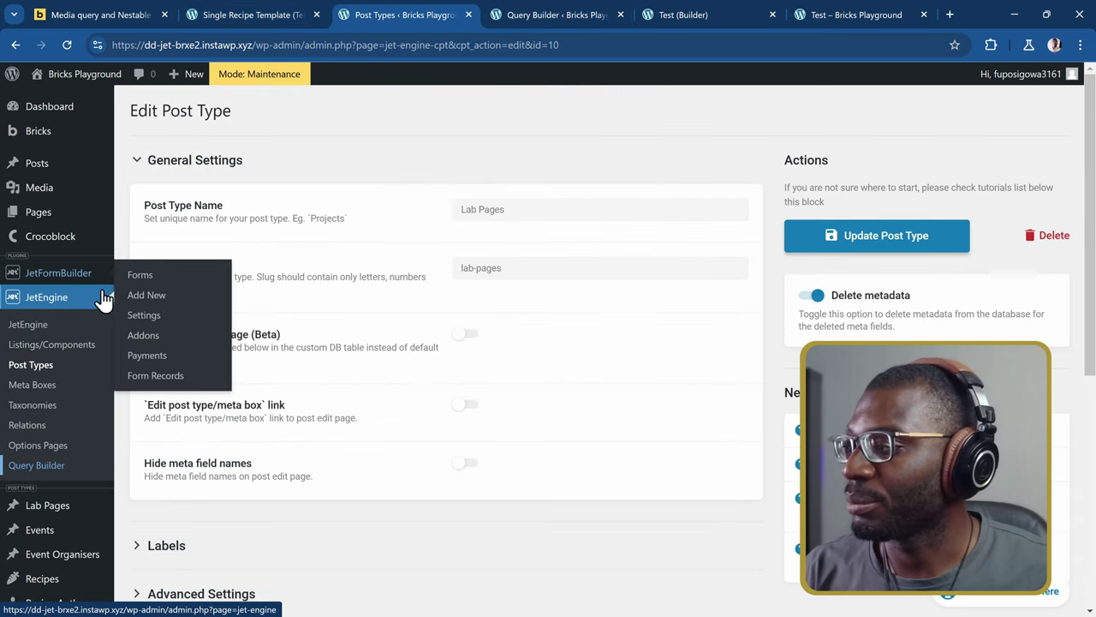
scroll(86, 330, down, 1)
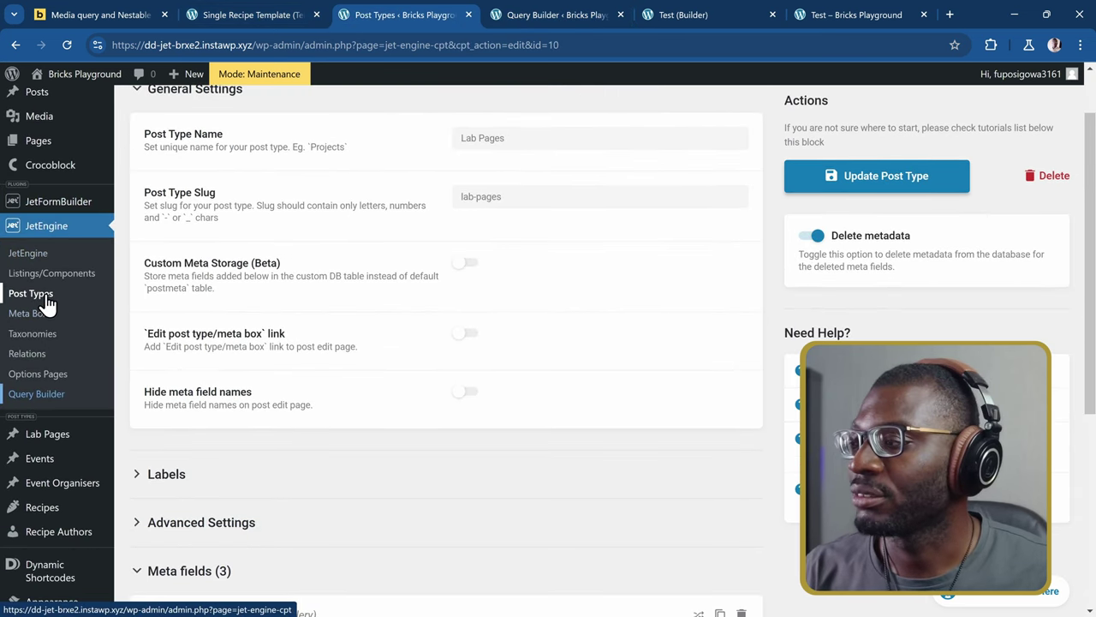
mouse_move(67, 446)
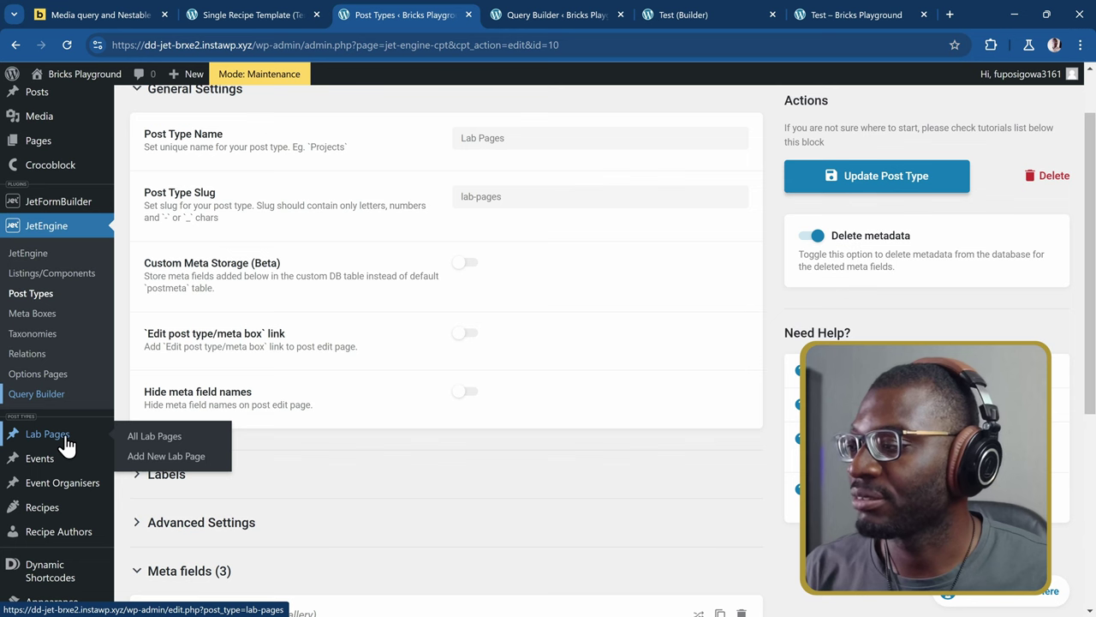
click(133, 429)
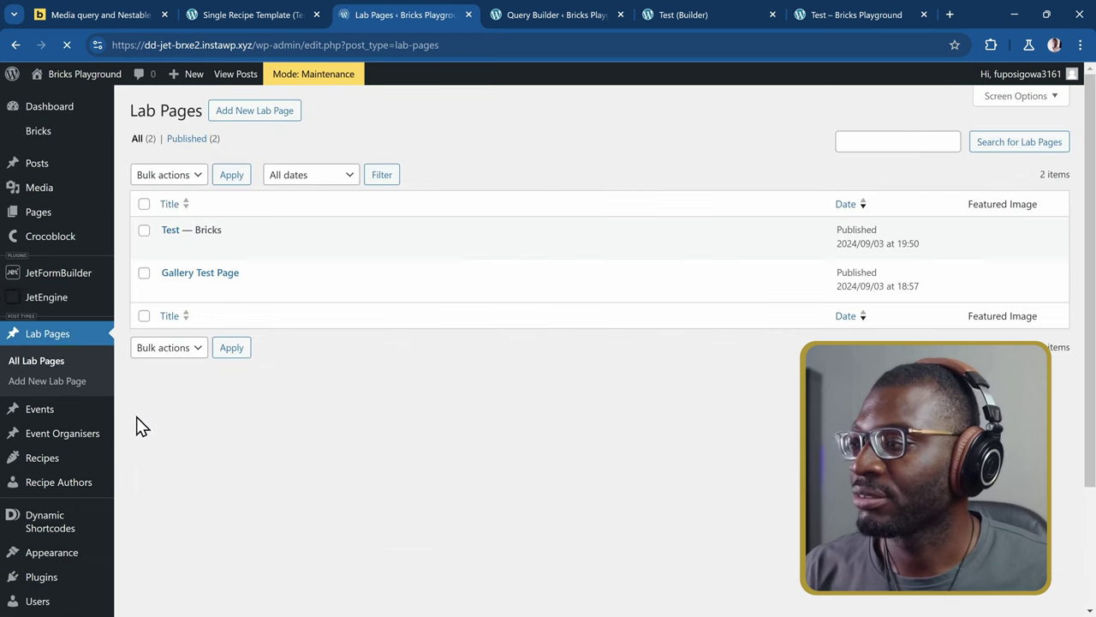
click(169, 230)
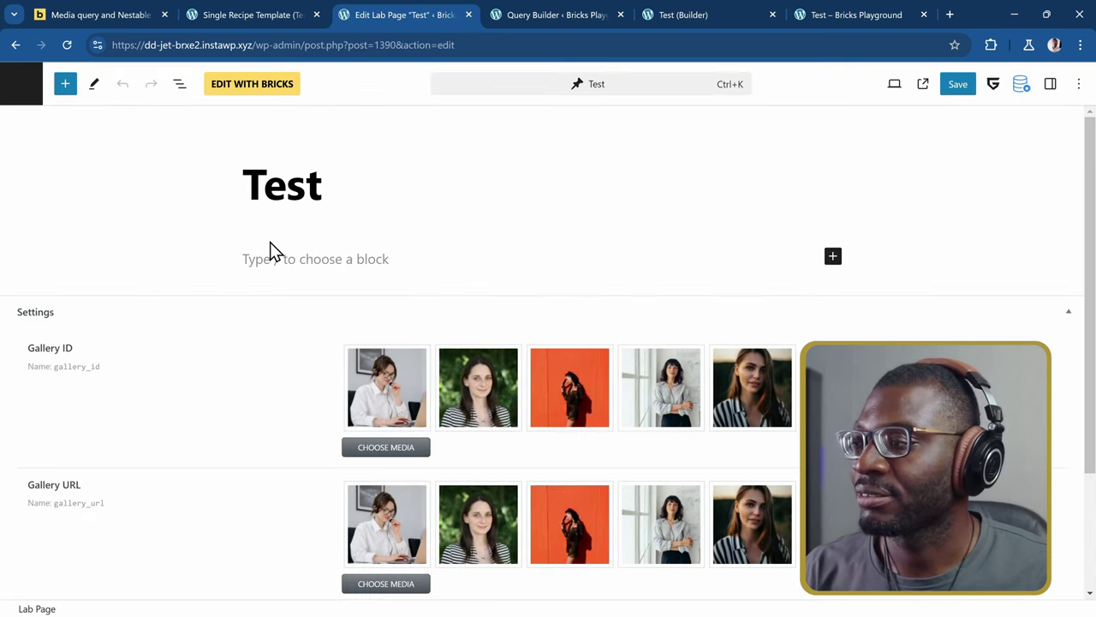
Compare the images in the Gallery ID field and their order with the front-end preview of the Test page.
scroll(269, 249, down, 2)
mouse_move(384, 257)
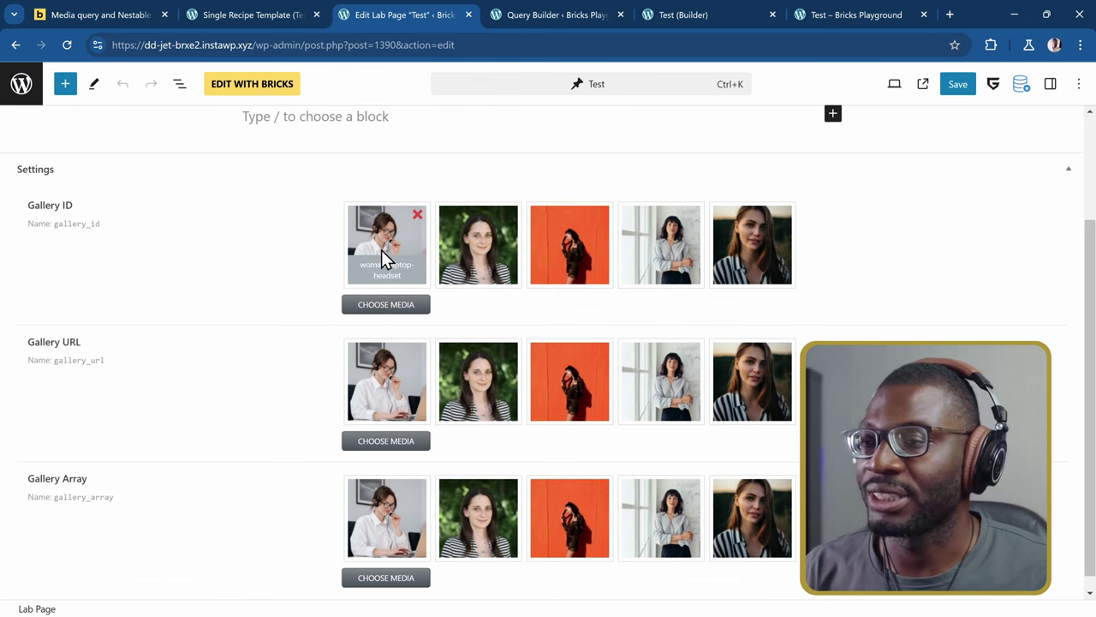
click(845, 17)
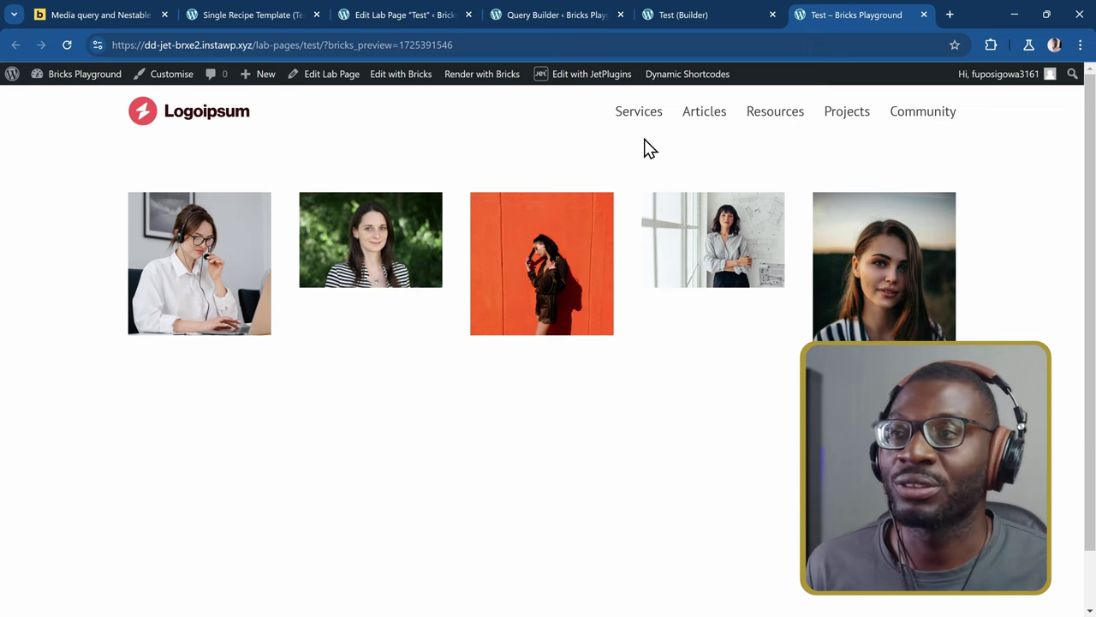
mouse_move(255, 23)
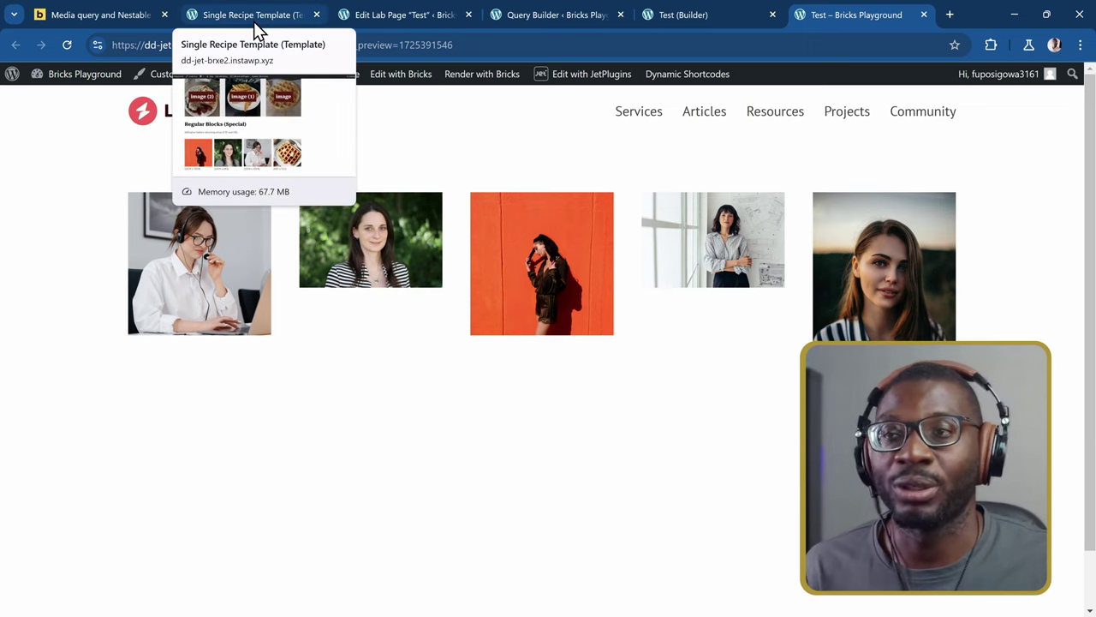
Try the Gallery URL meta field in the media query's Post In macro, updating the query and reloading the front-end Test page.
mouse_move(683, 25)
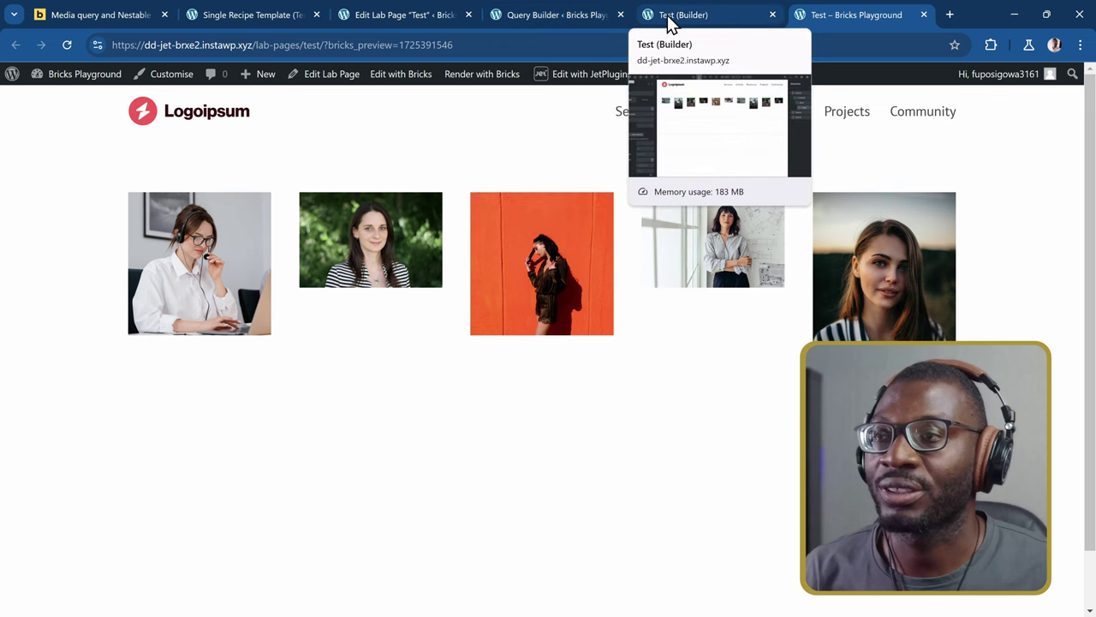
click(572, 20)
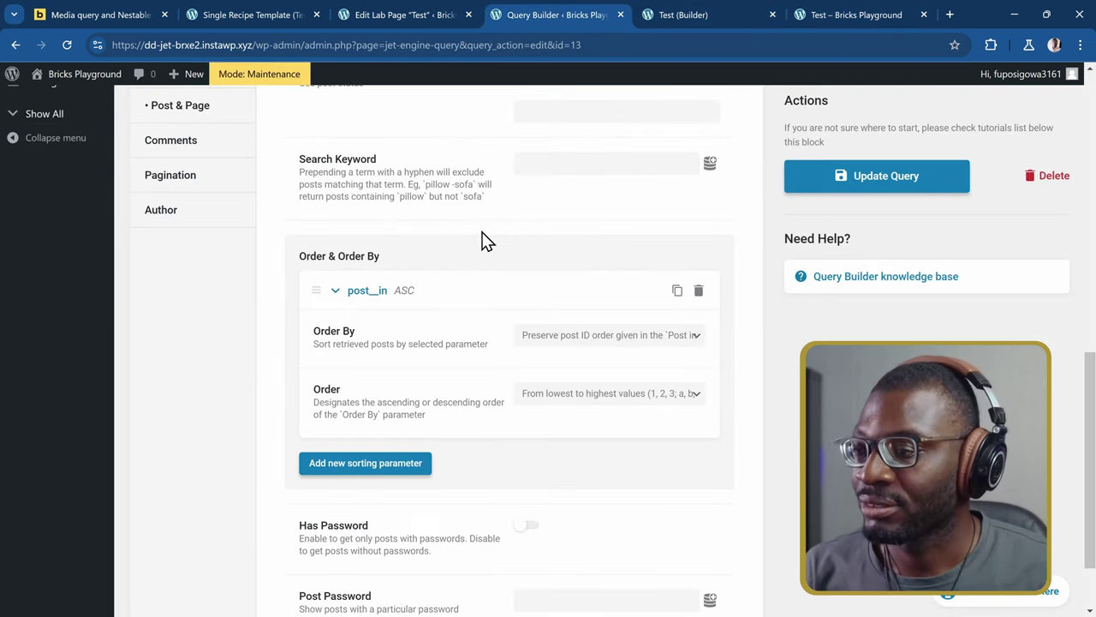
scroll(200, 218, up, 3)
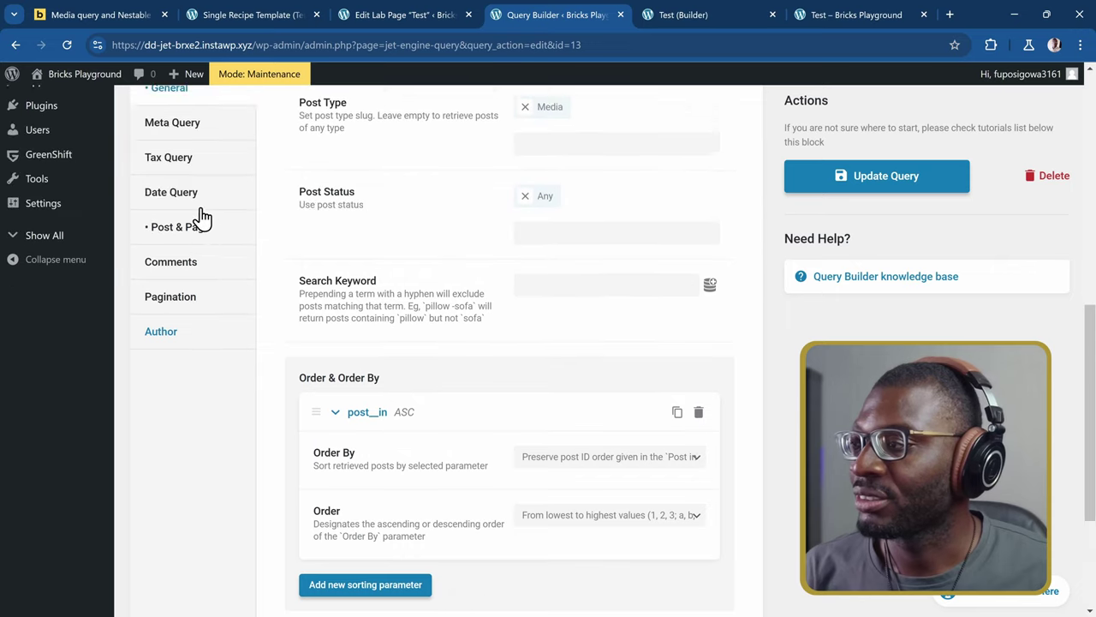
click(179, 255)
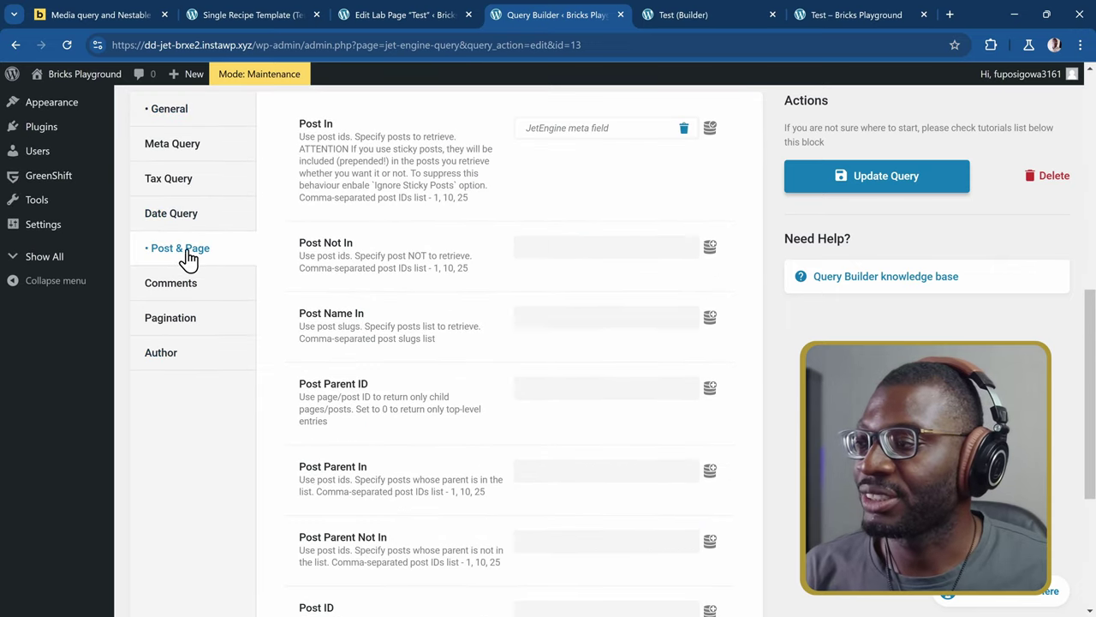
click(579, 137)
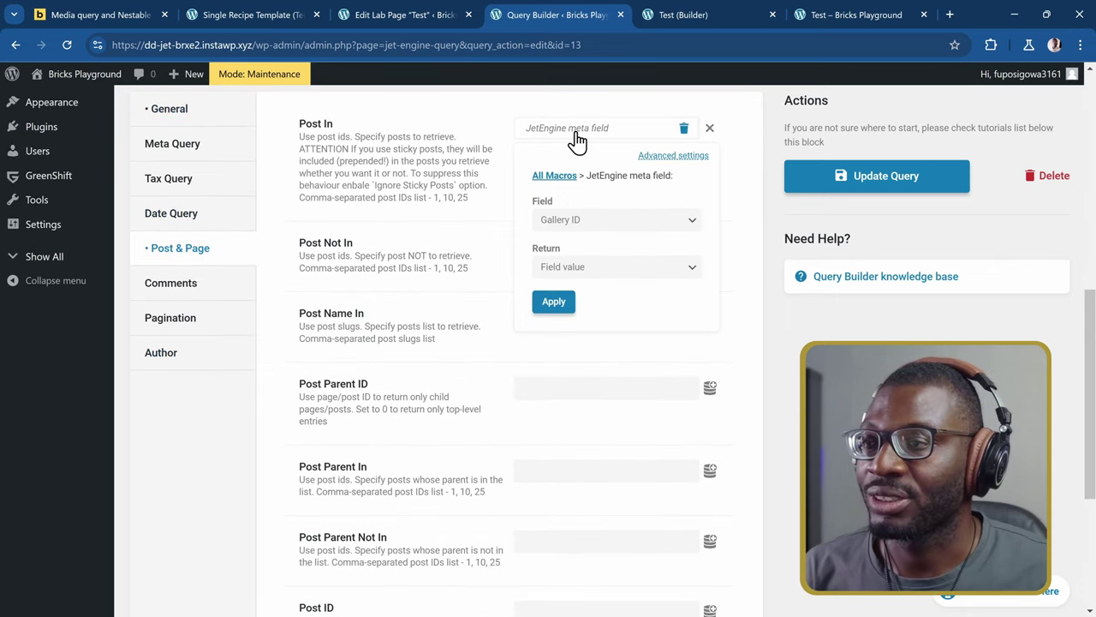
click(583, 228)
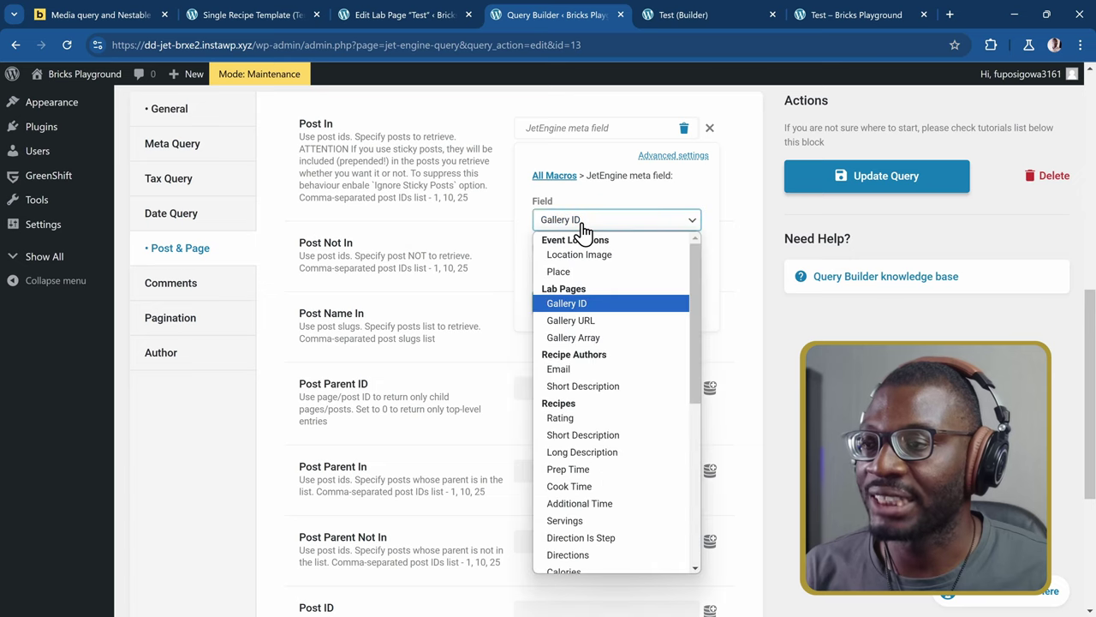
click(595, 323)
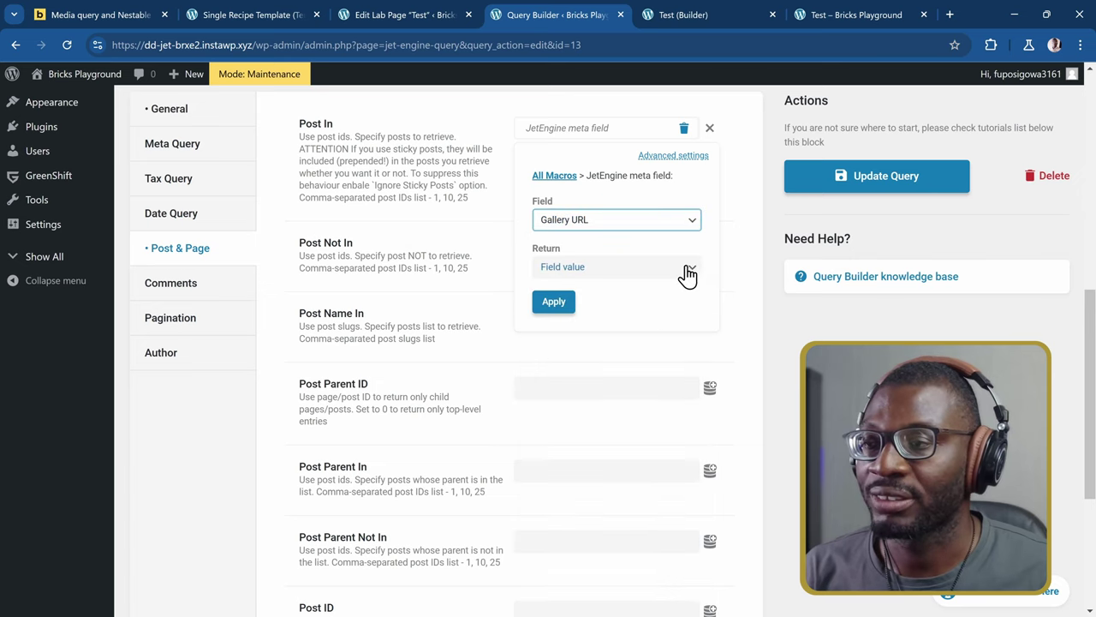
click(822, 184)
click(822, 184)
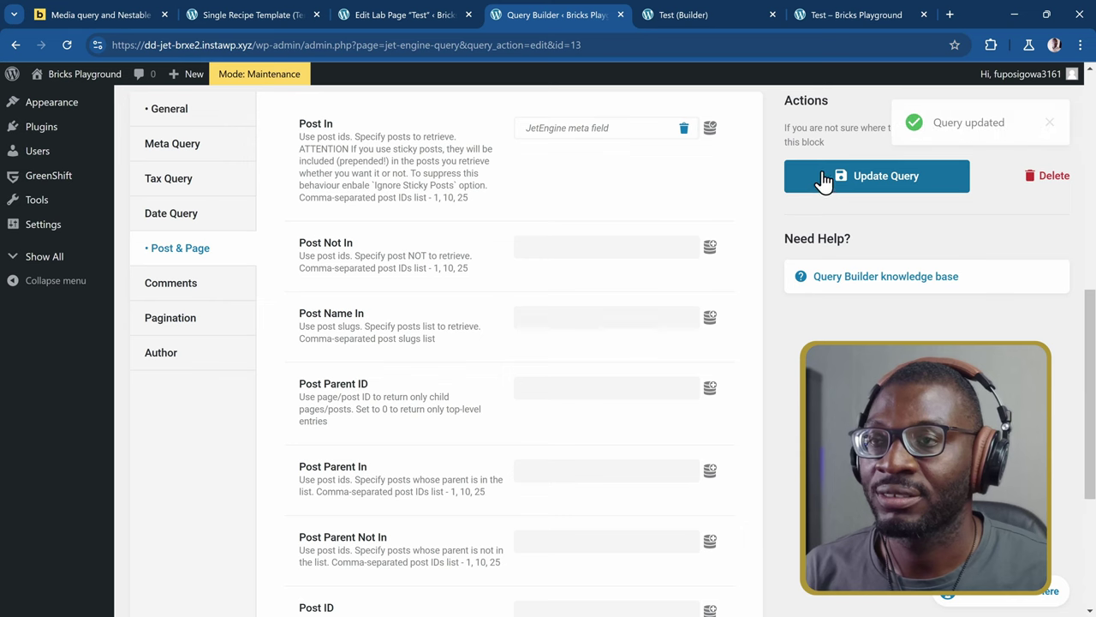
click(835, 17)
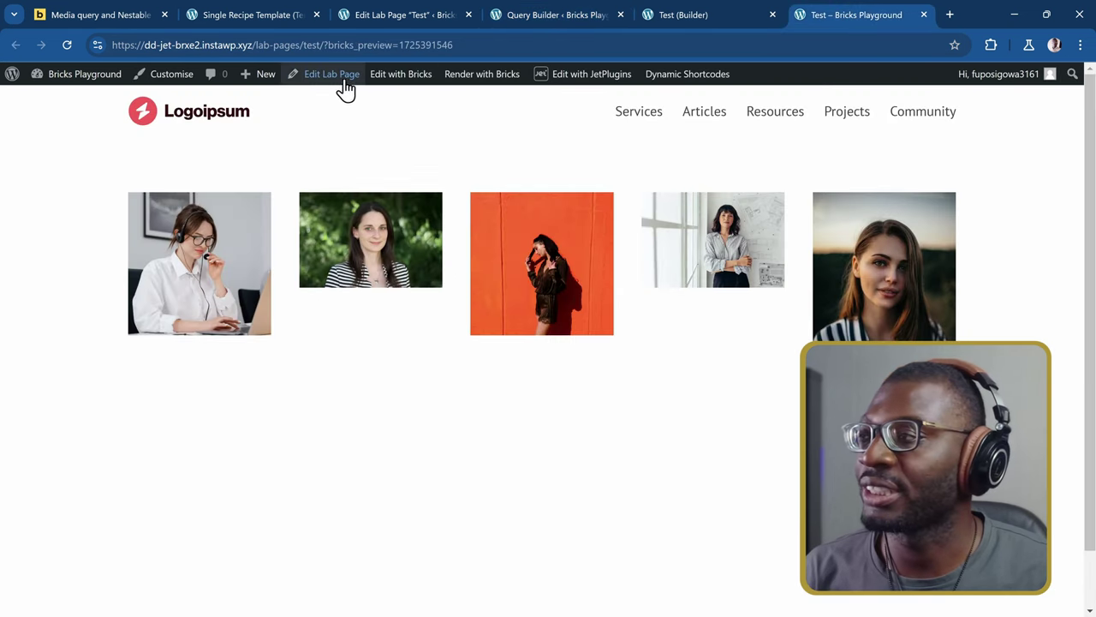
click(67, 45)
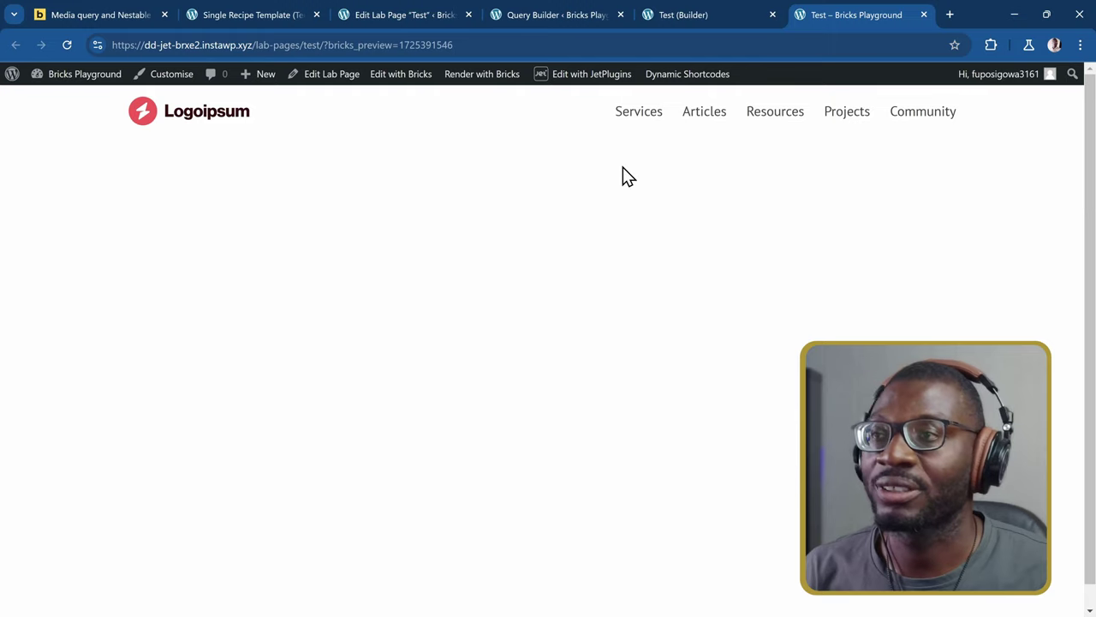
Try the Gallery Array meta field in the Post In macro, updating the query and checking the front-end Test page.
click(547, 10)
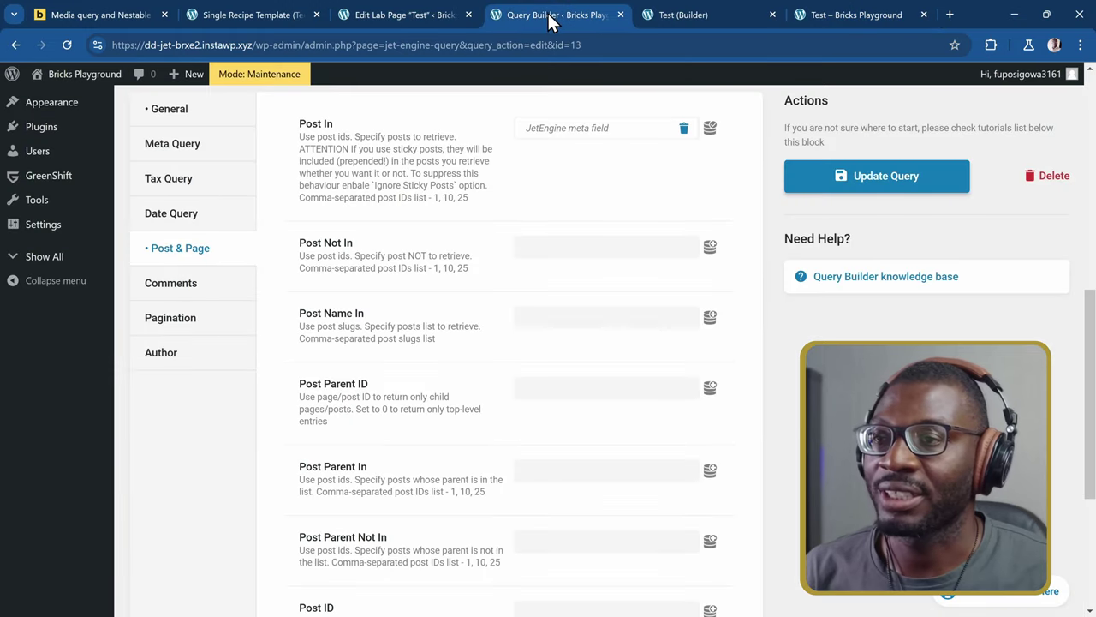
click(585, 130)
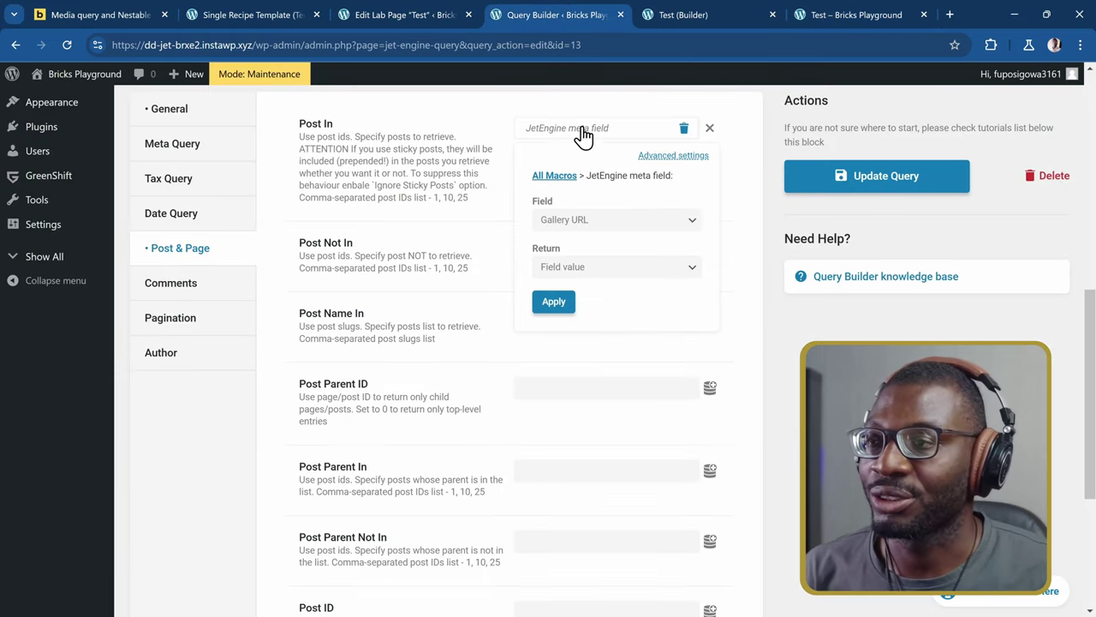
click(634, 224)
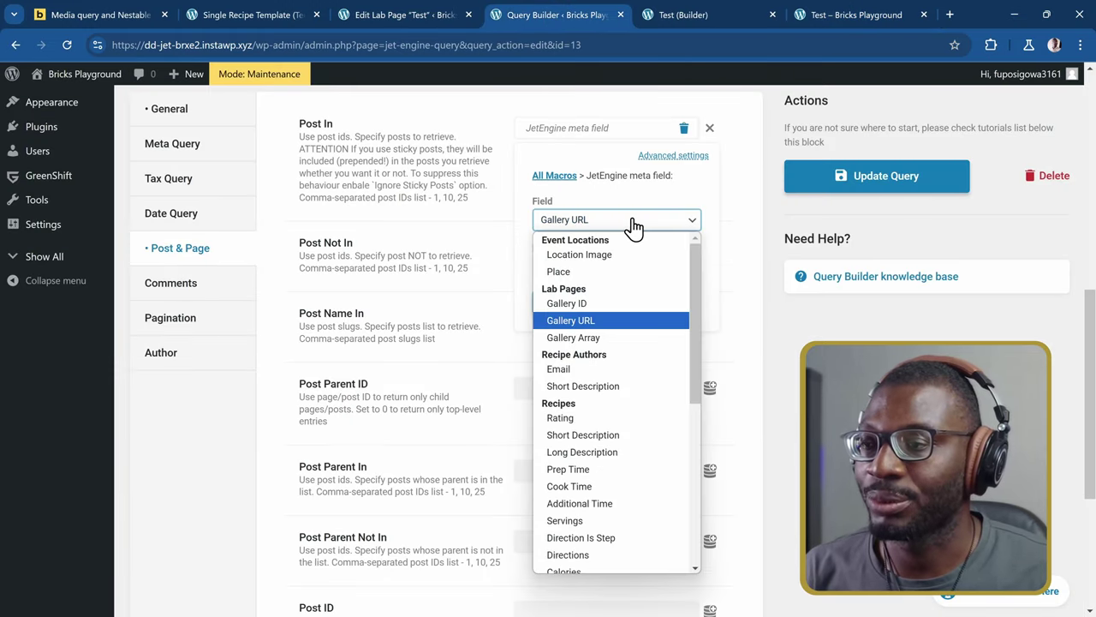
click(564, 338)
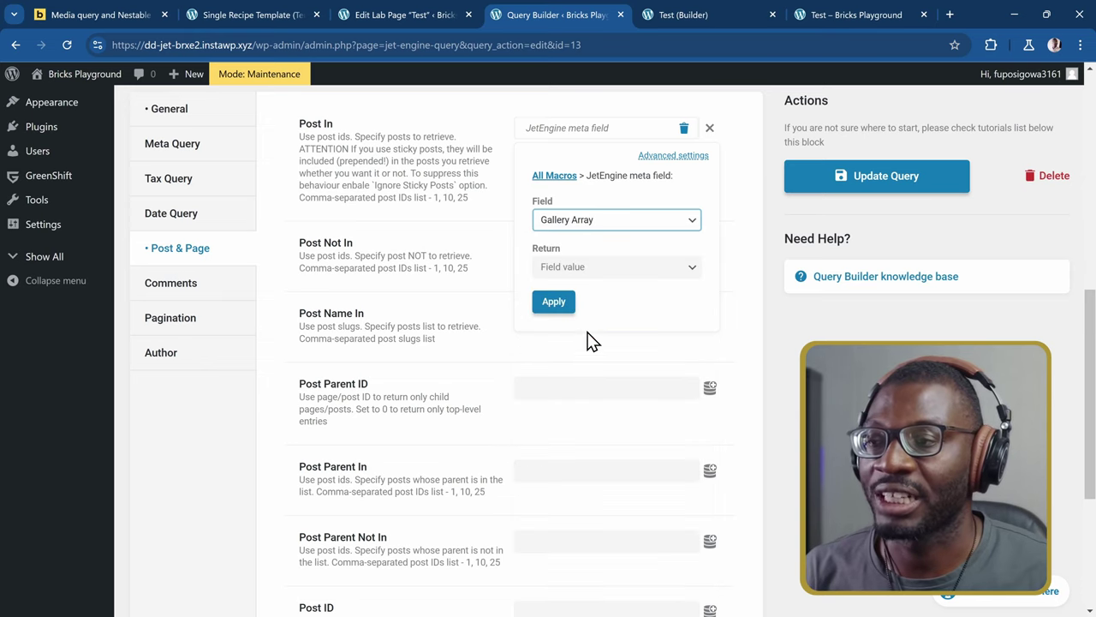
click(557, 302)
click(847, 179)
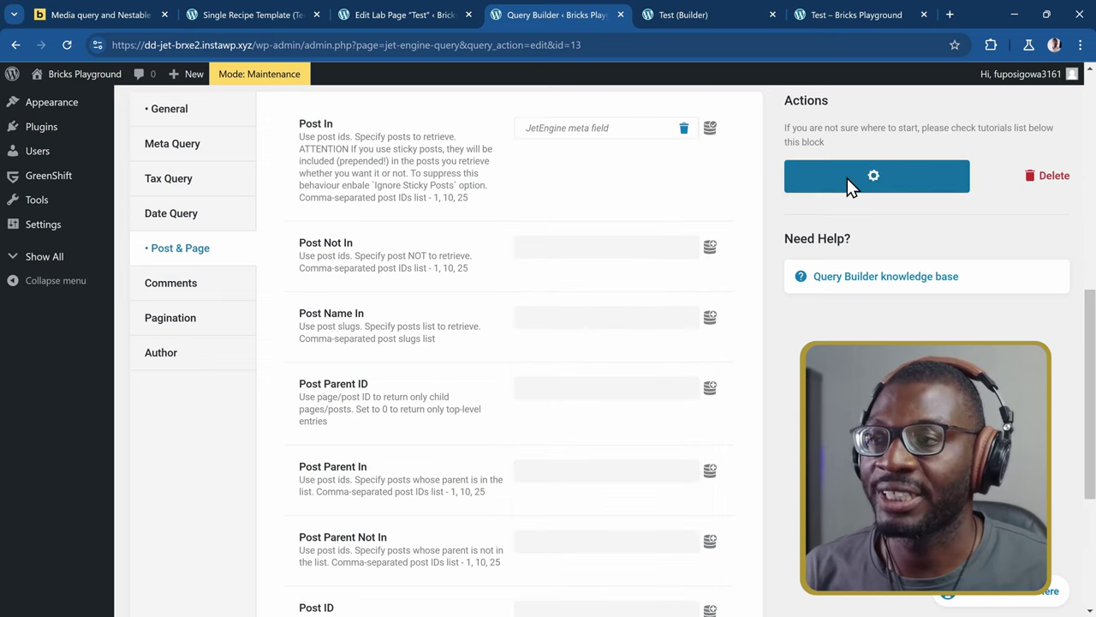
click(841, 15)
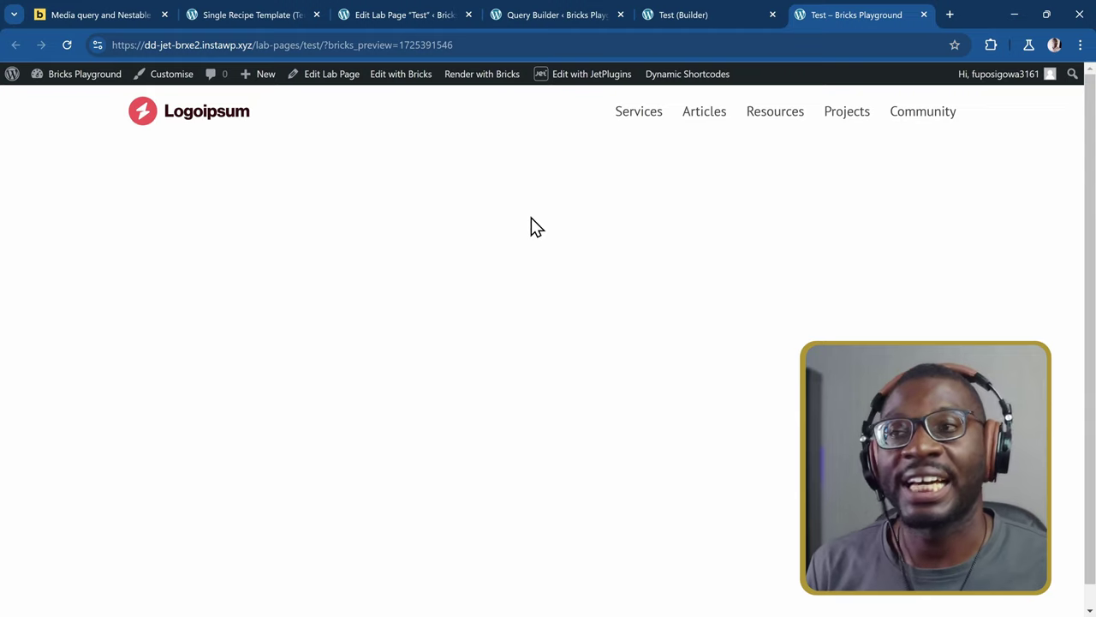
Set the Post In macro's meta field back to Gallery ID, update the query and reload the front-end Test page.
click(545, 15)
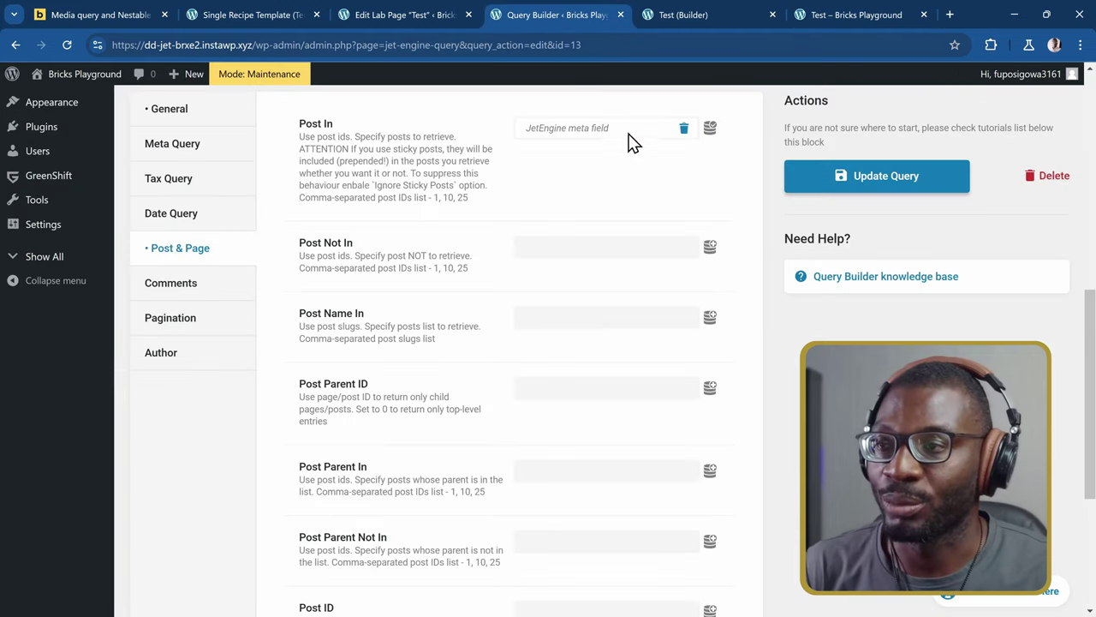
click(564, 130)
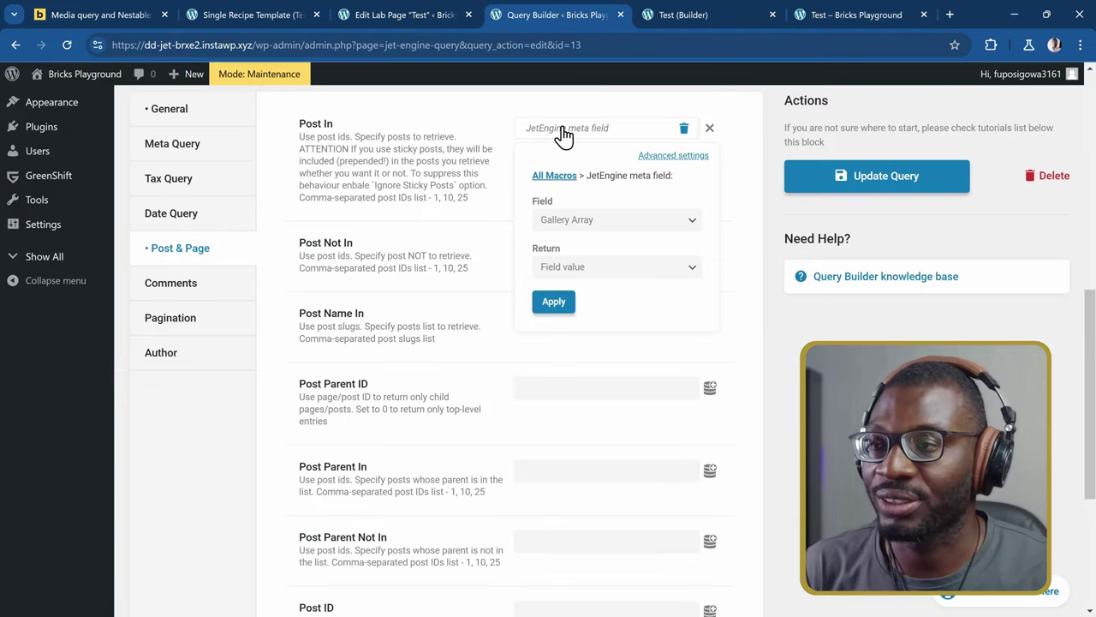
click(591, 221)
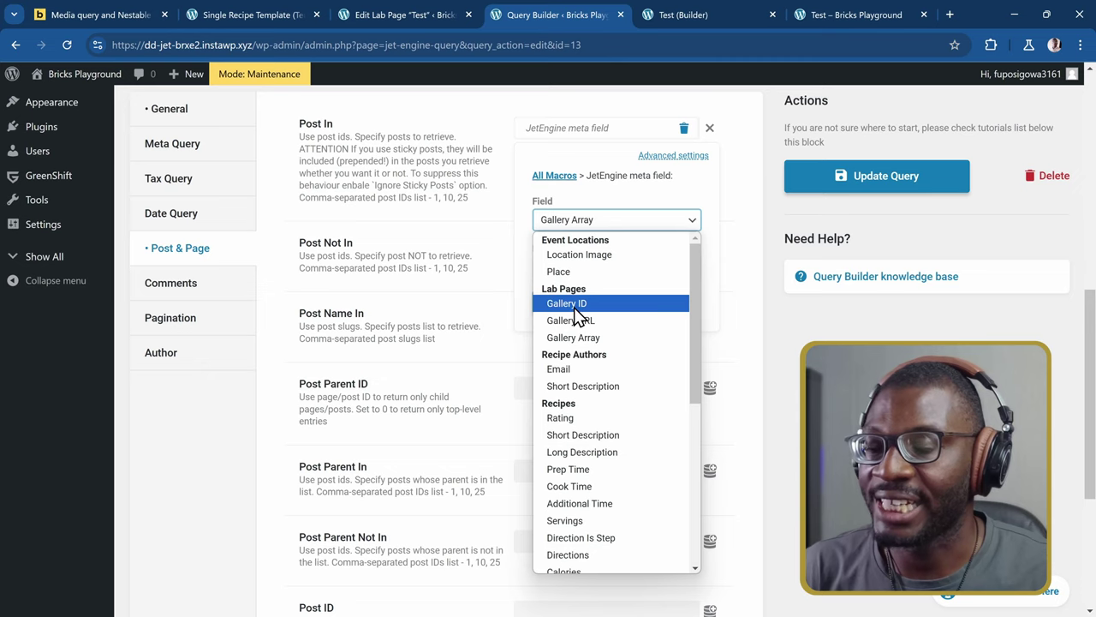
click(571, 304)
click(558, 306)
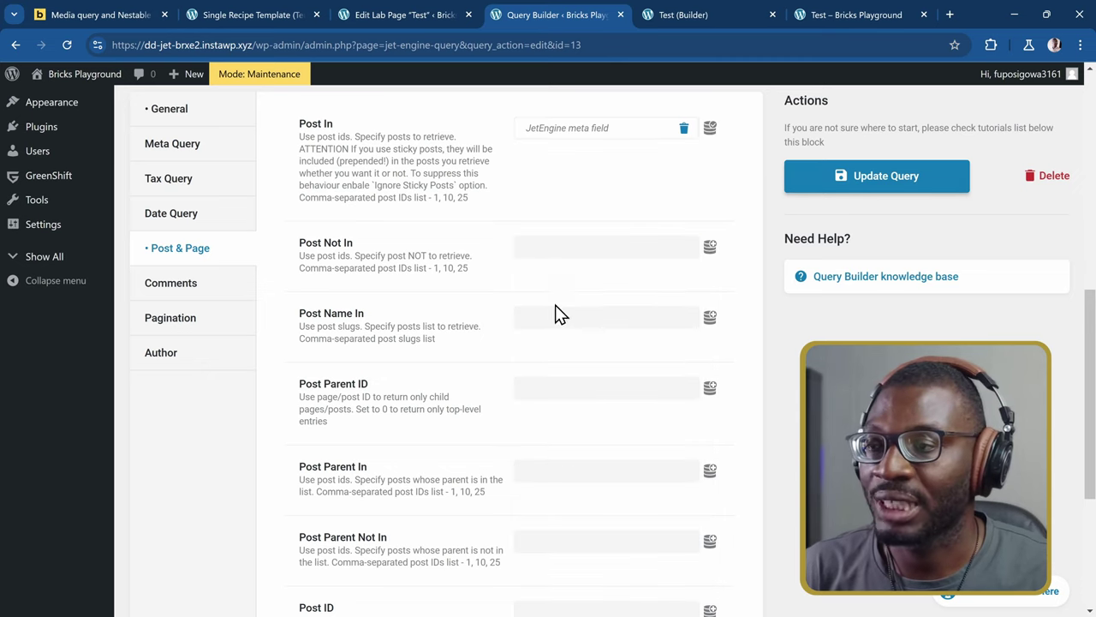
click(853, 185)
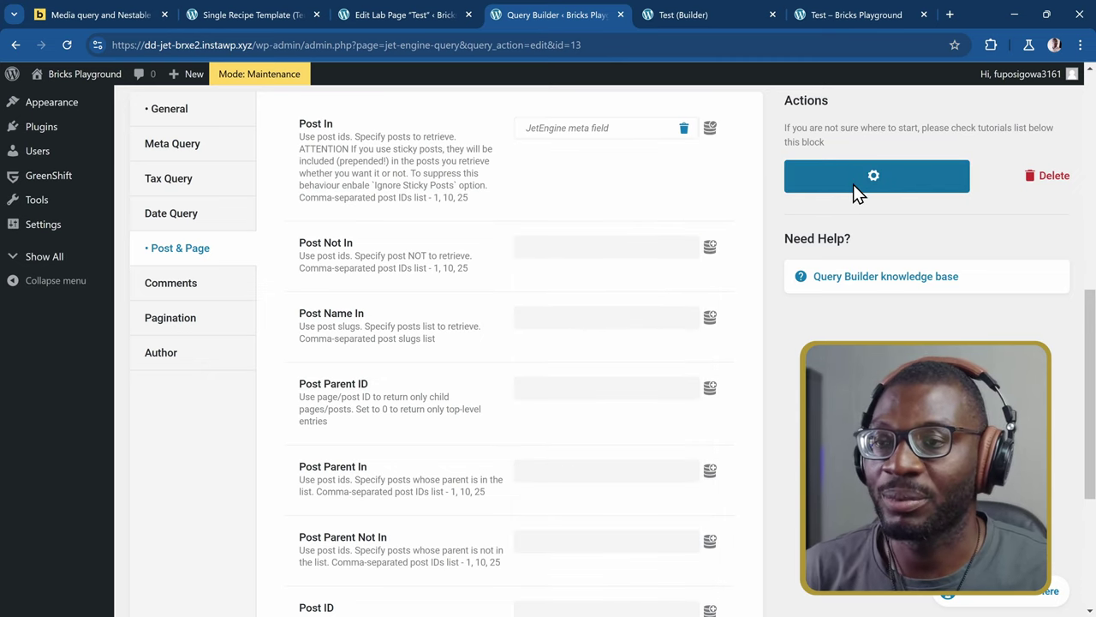
click(842, 25)
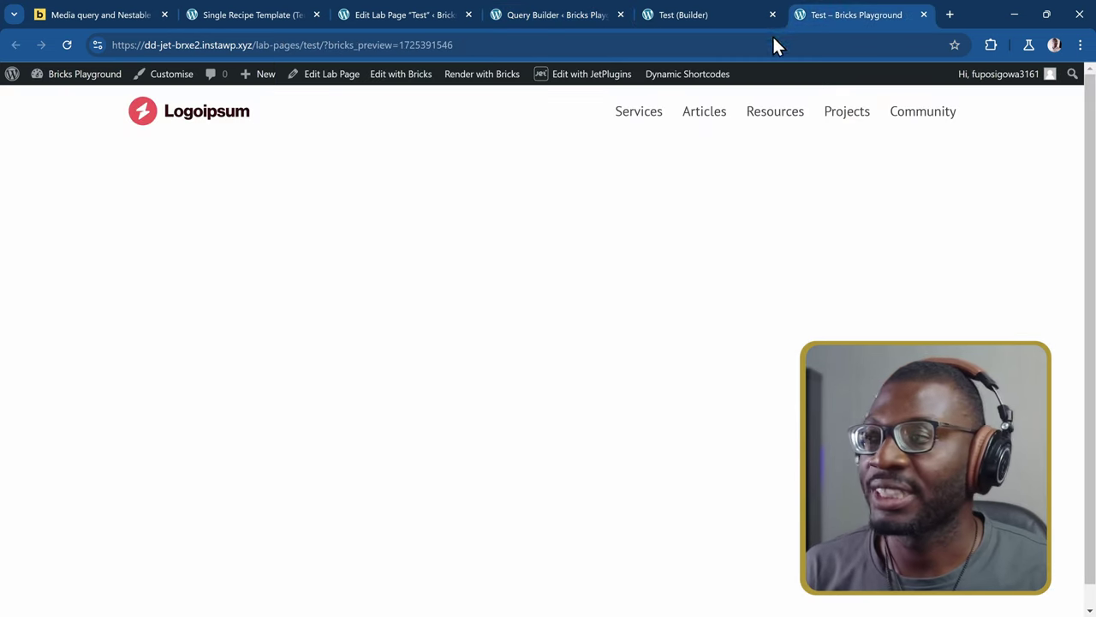
click(68, 44)
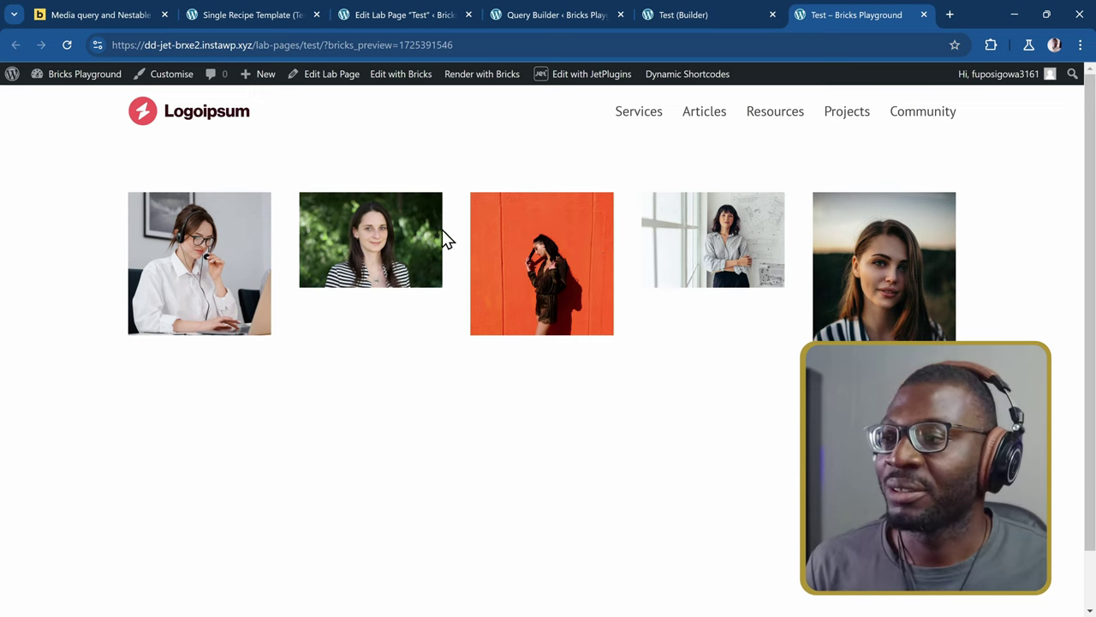
Delete the query loop Block from the first section's Container in the Bricks builder.
mouse_move(677, 84)
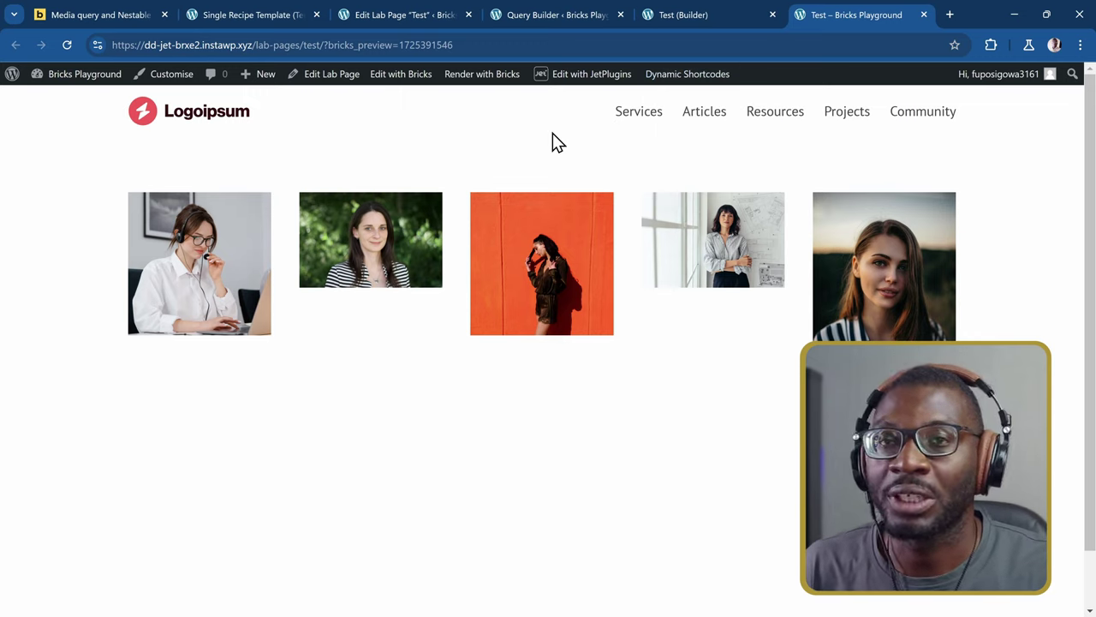
click(683, 17)
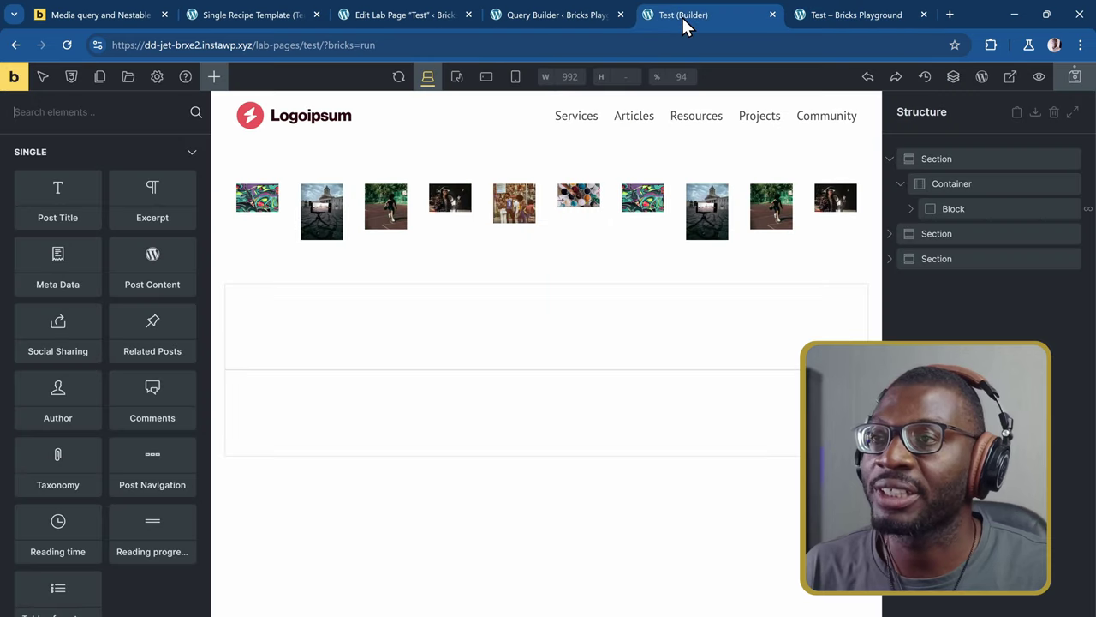
right_click(981, 209)
click(974, 298)
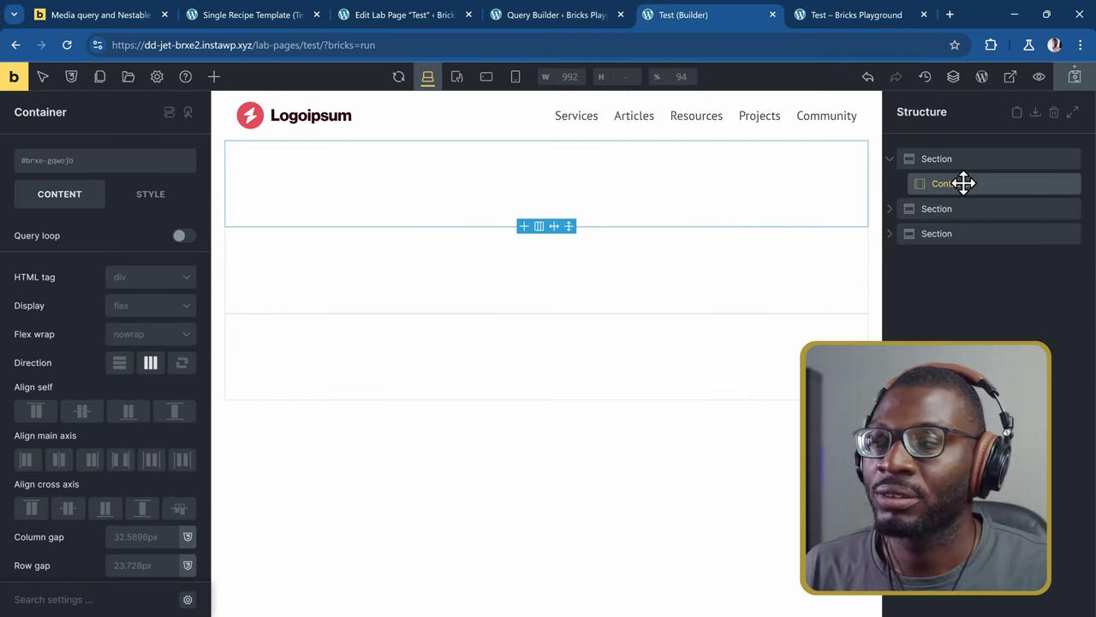
Add a Slider (Nestable) element inside the first section's Container.
click(214, 76)
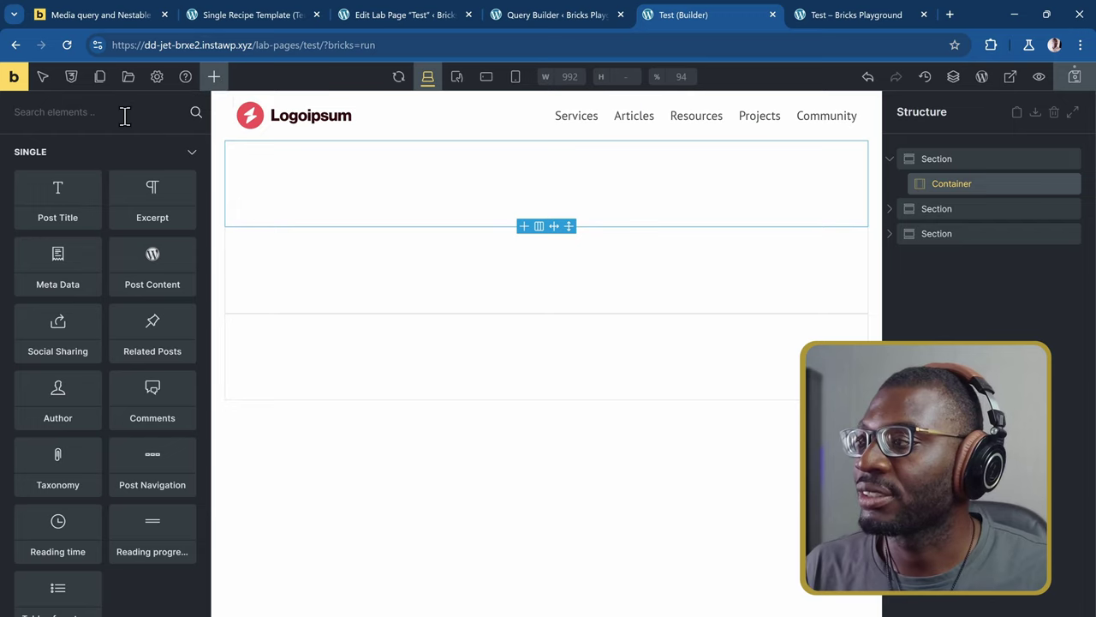
text(slider)
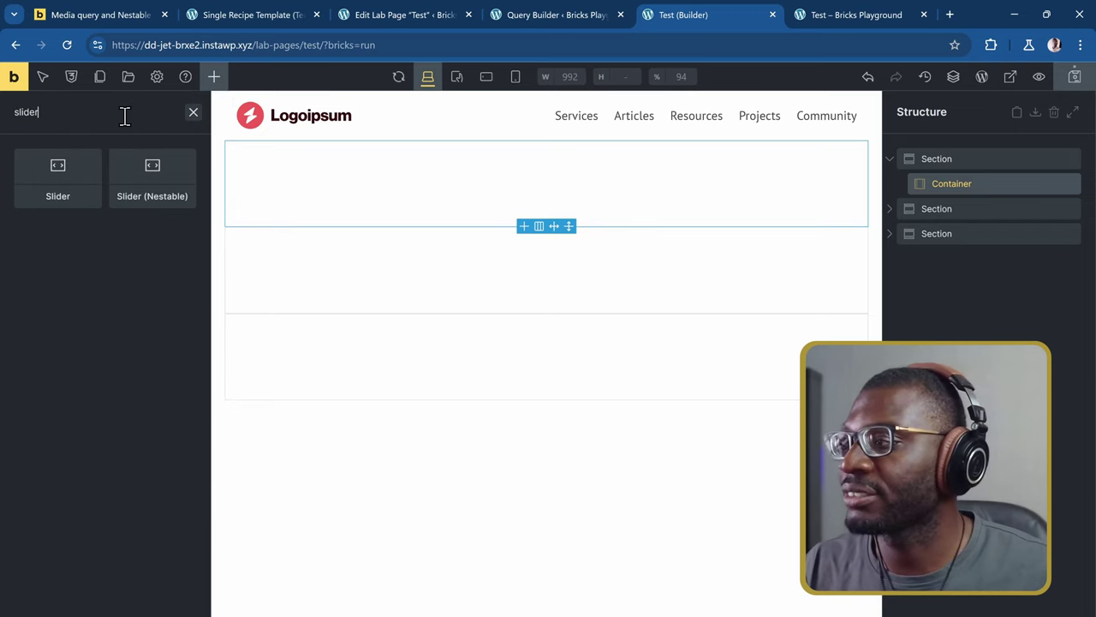
click(147, 177)
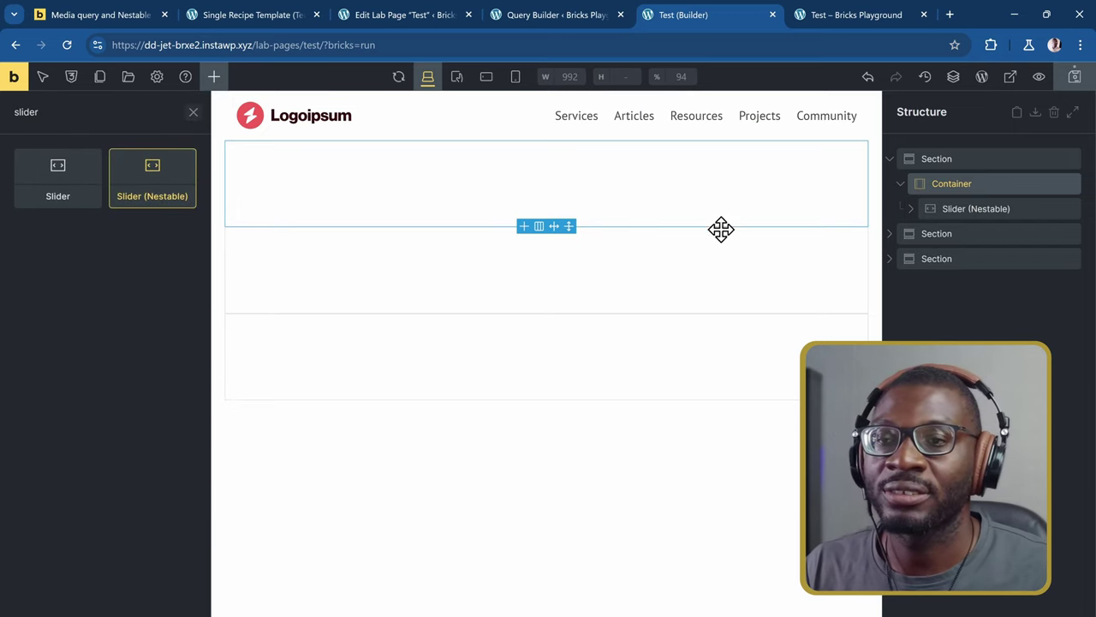
Remove Slide 2 and Slide 3 from the nestable slider, keeping only Slide 1.
click(976, 208)
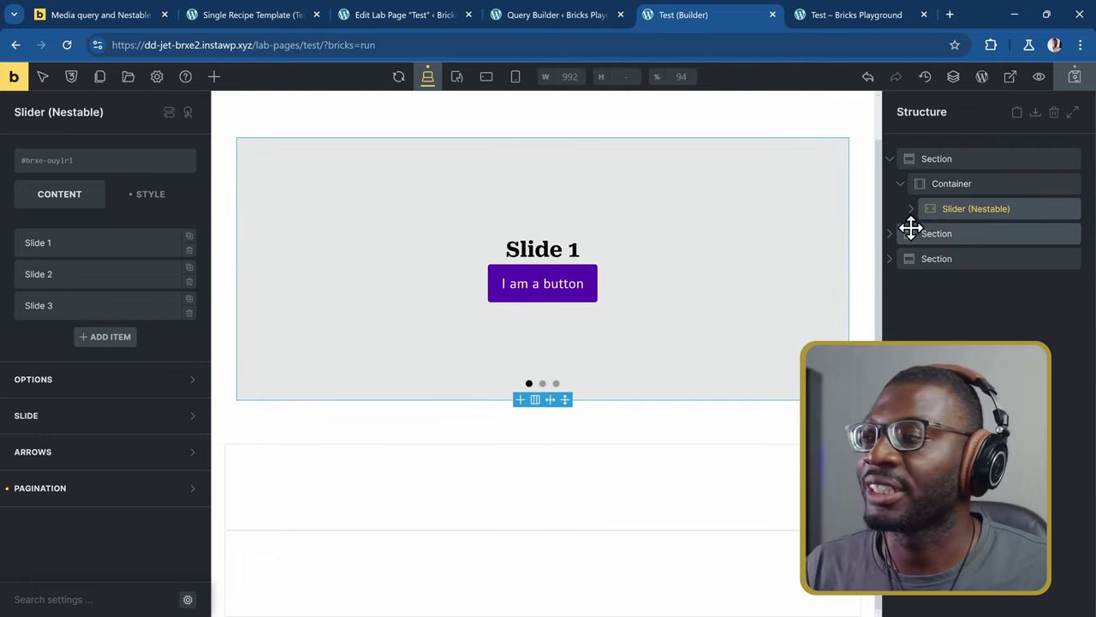
click(190, 282)
click(189, 281)
click(189, 281)
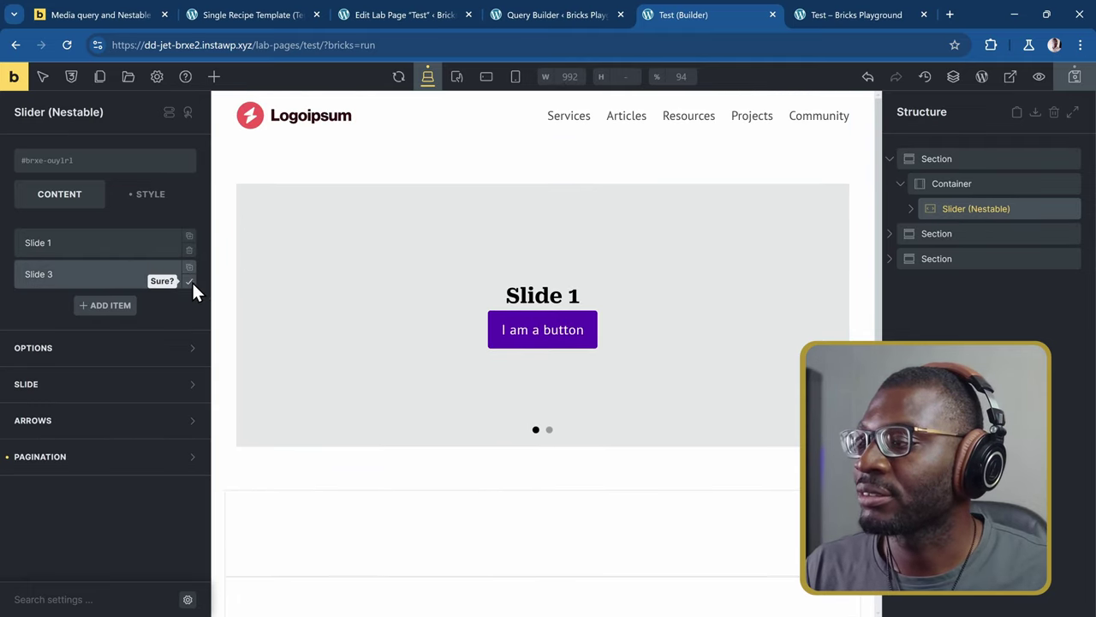
click(189, 281)
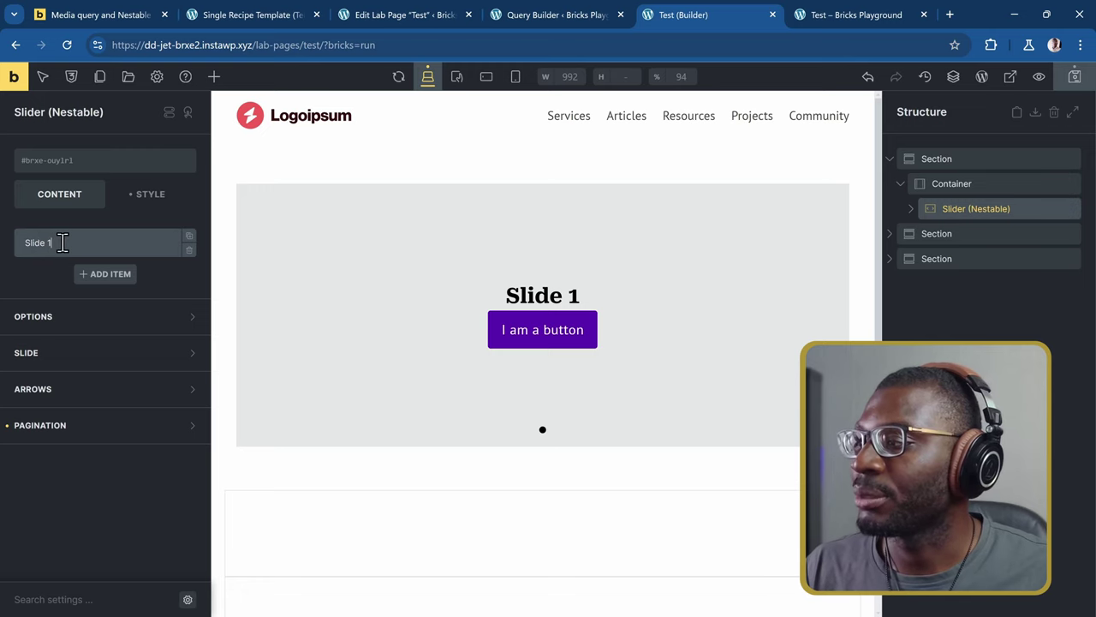
Enable the query loop on Slide 1, set its type to JetEngine Query Builder and choose the Lab Page Qs query.
click(146, 241)
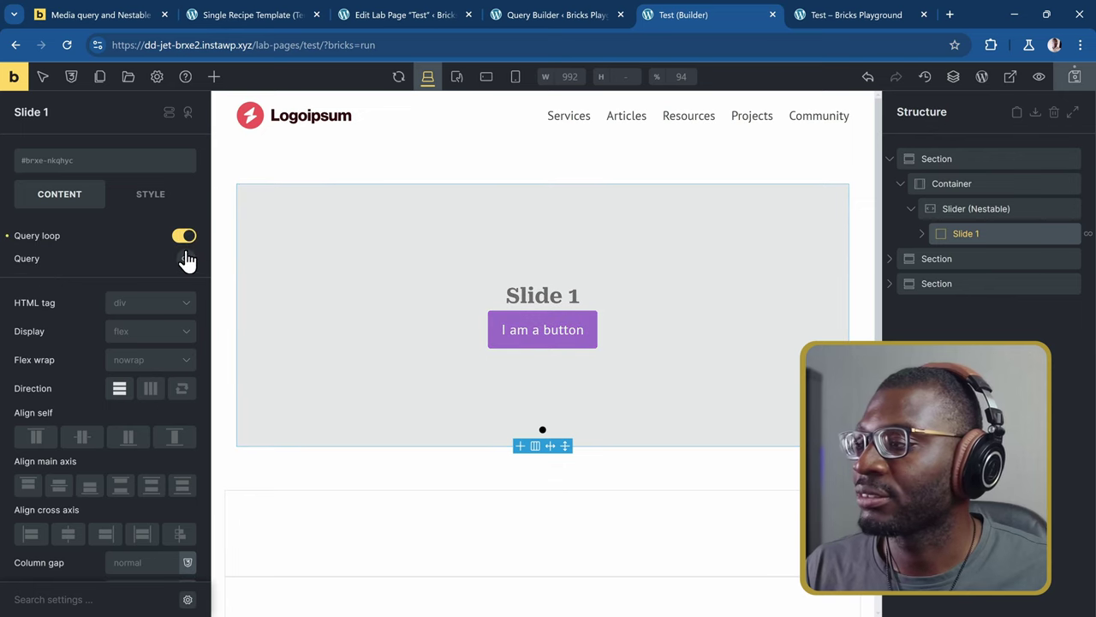
click(186, 258)
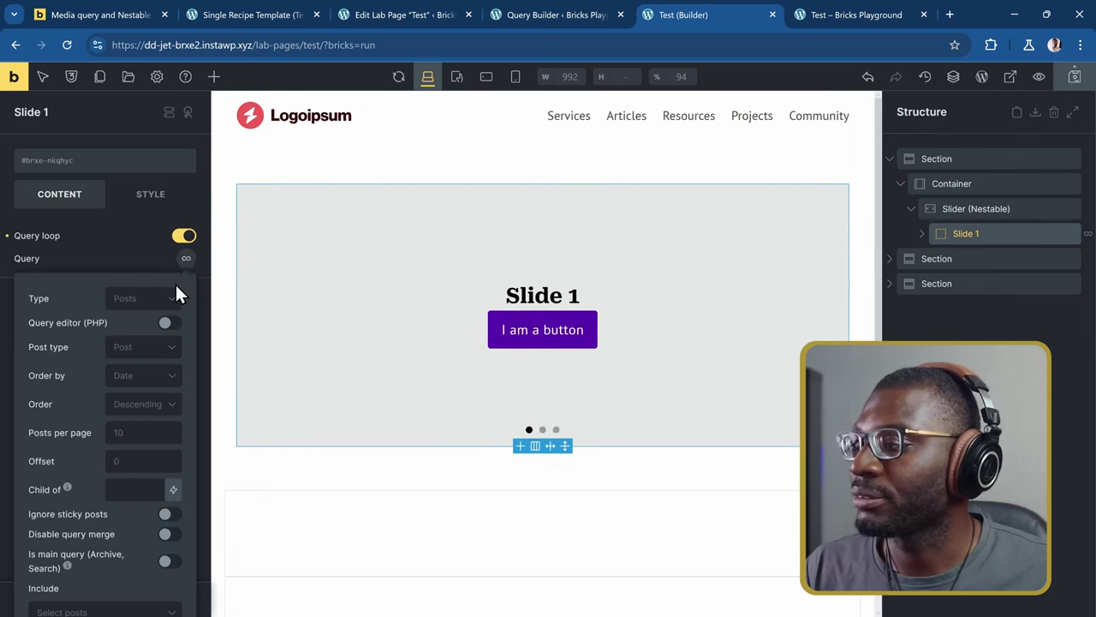
click(176, 291)
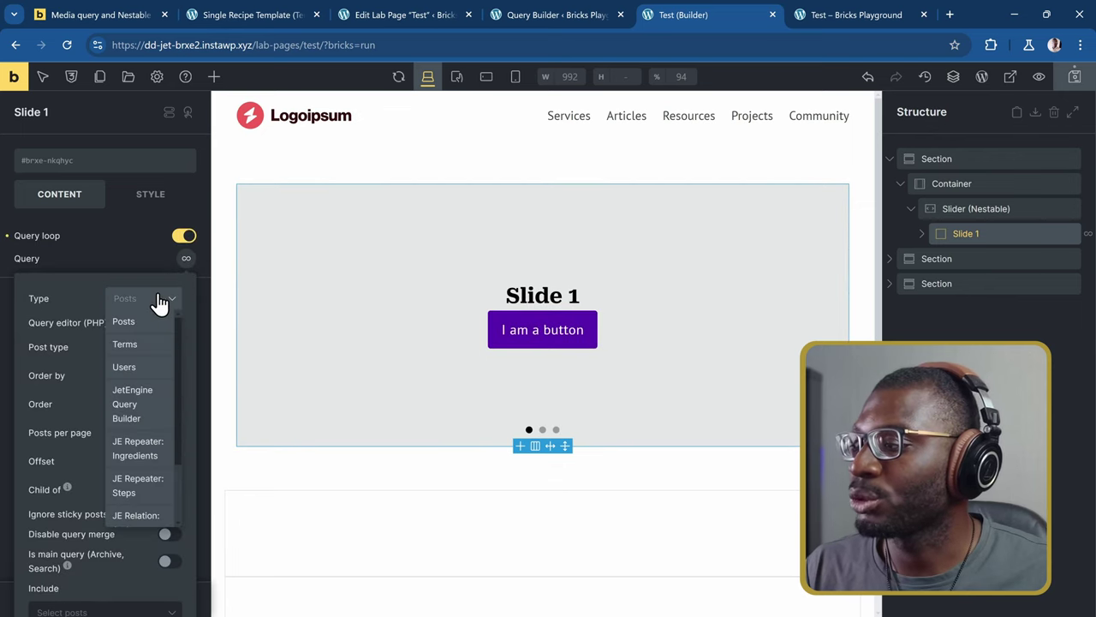
click(137, 413)
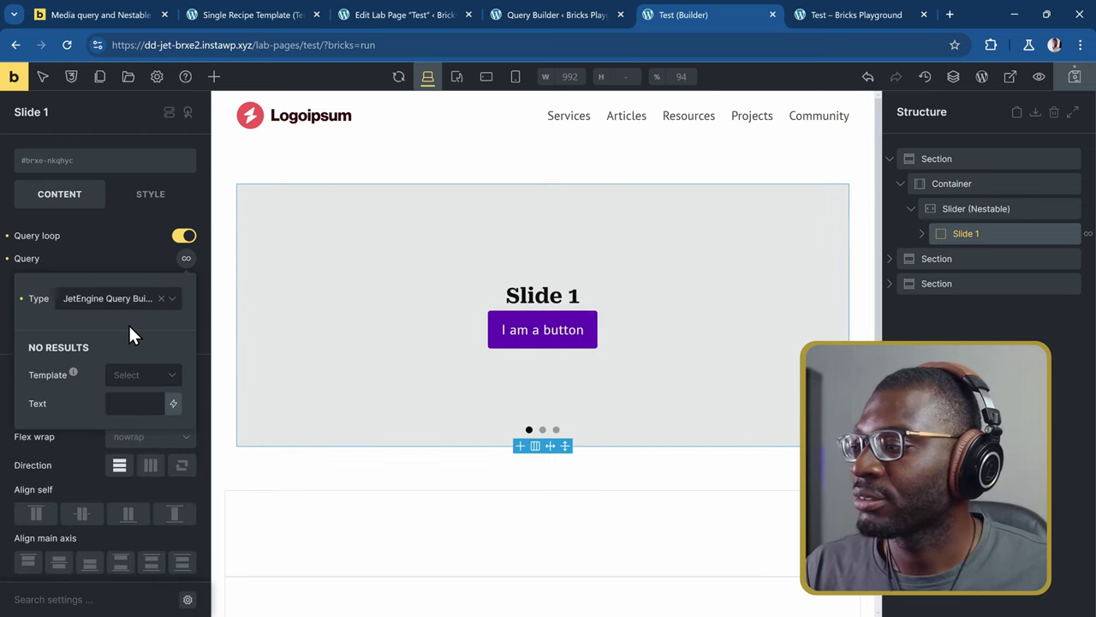
click(118, 266)
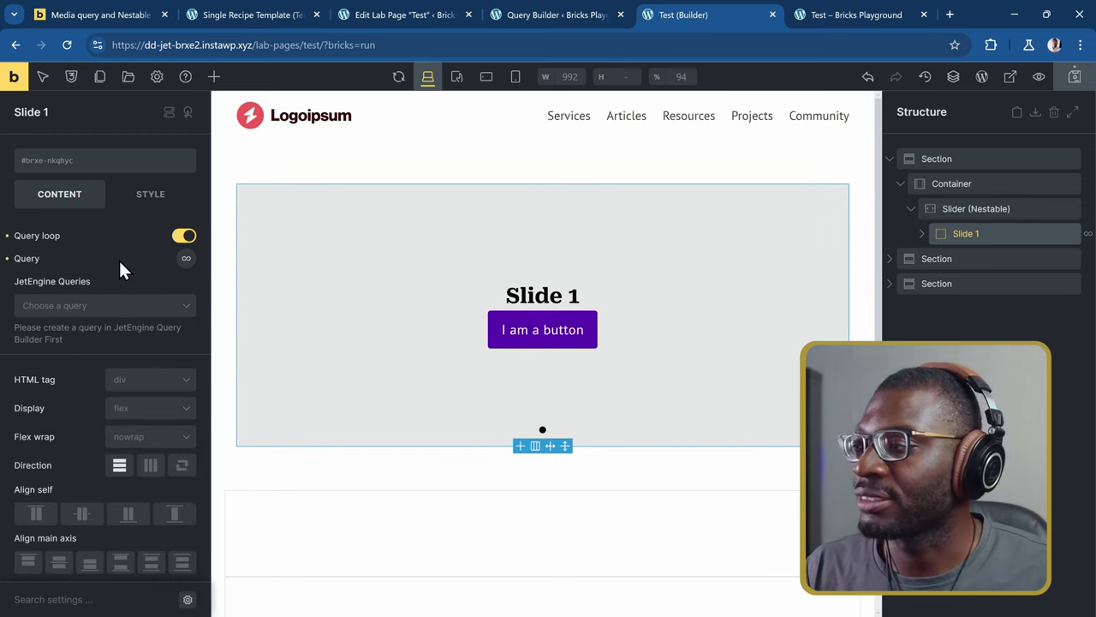
click(66, 310)
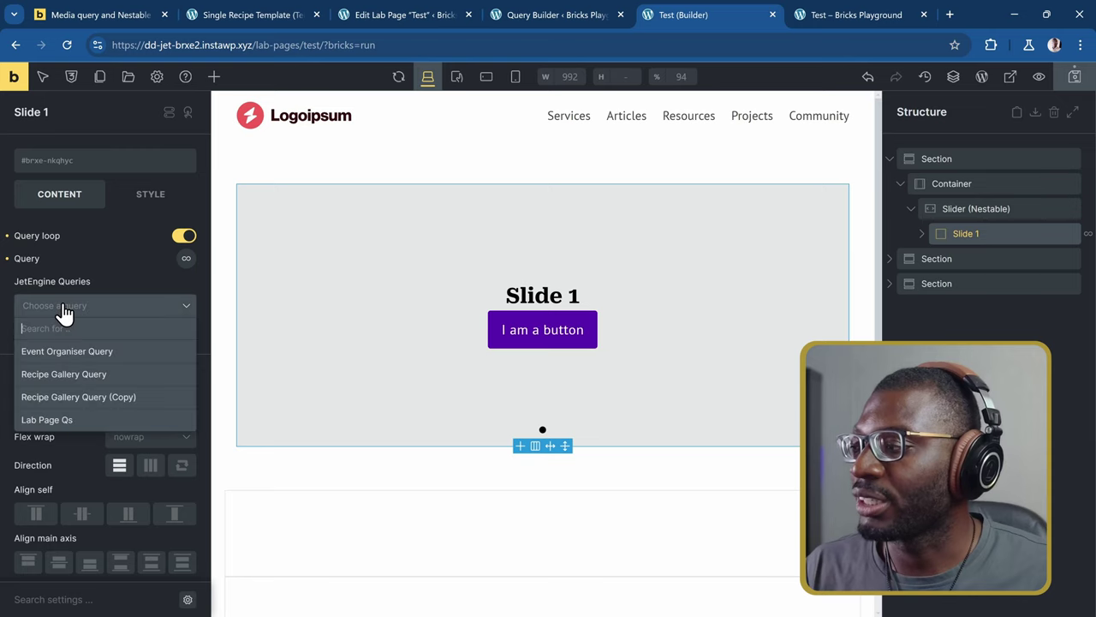
click(65, 421)
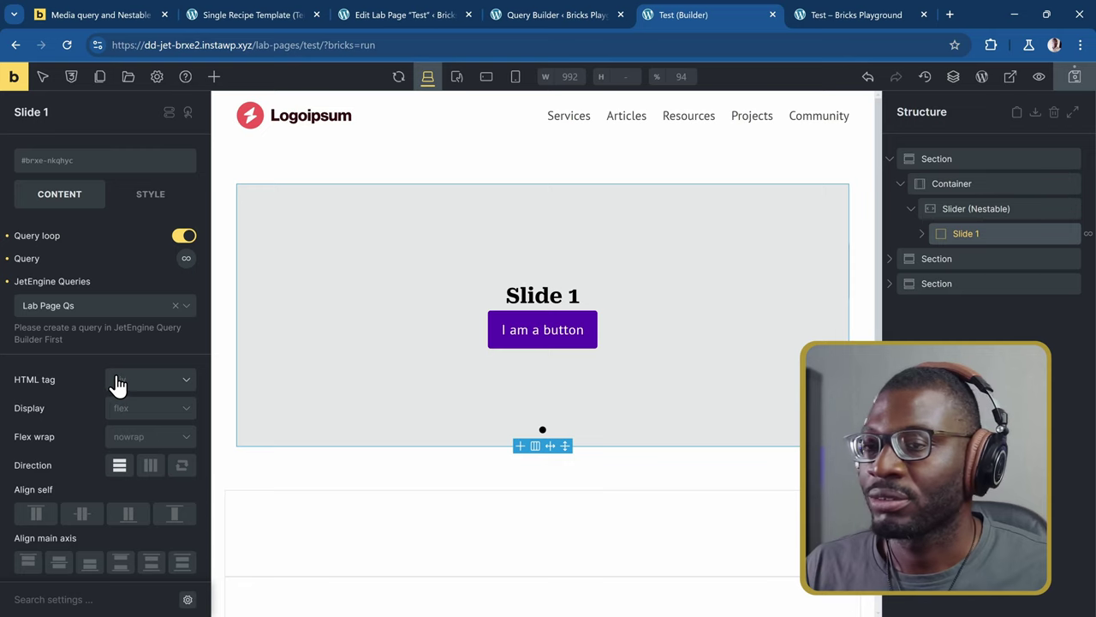
Replace the text of the Heading in Slide 1 with the dynamic post title tag {post_title}.
click(536, 296)
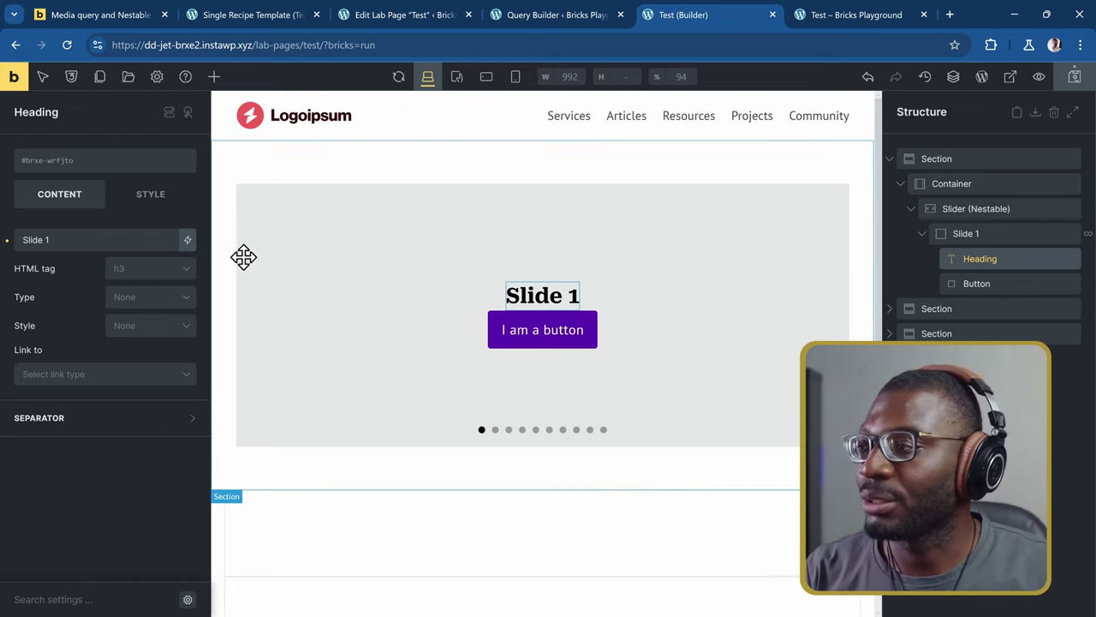
triple_click(156, 240)
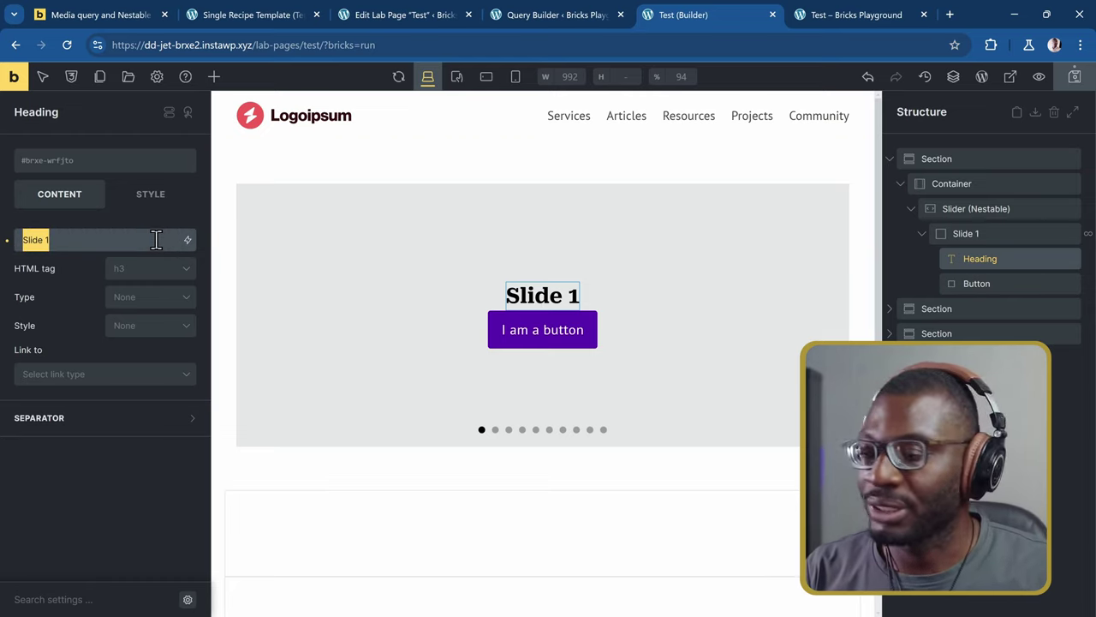
key(BackSpace)
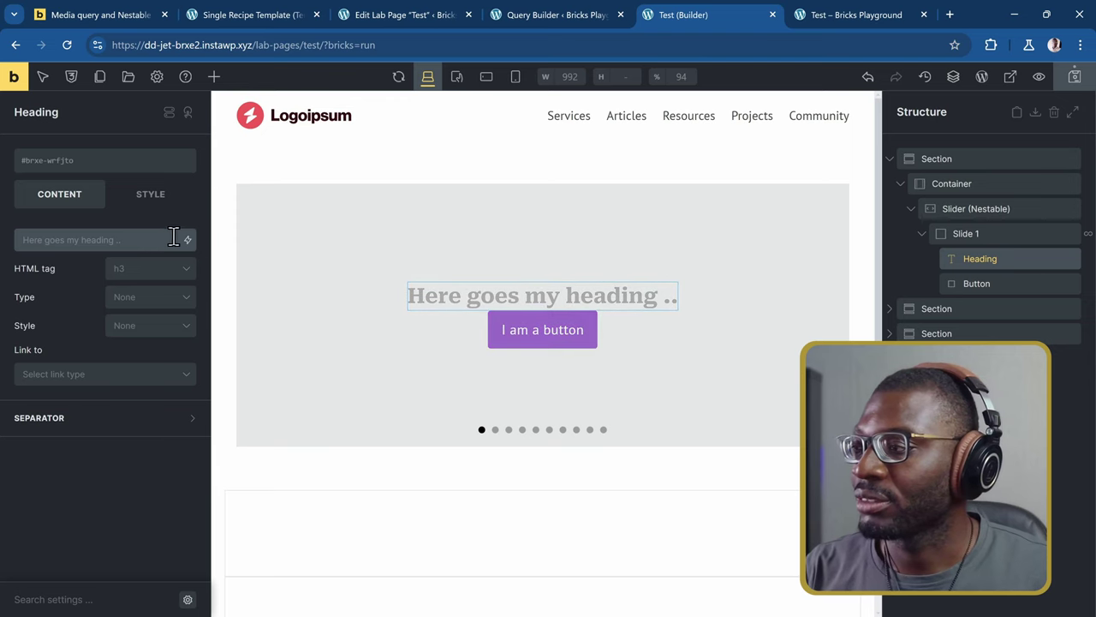
click(187, 240)
click(106, 309)
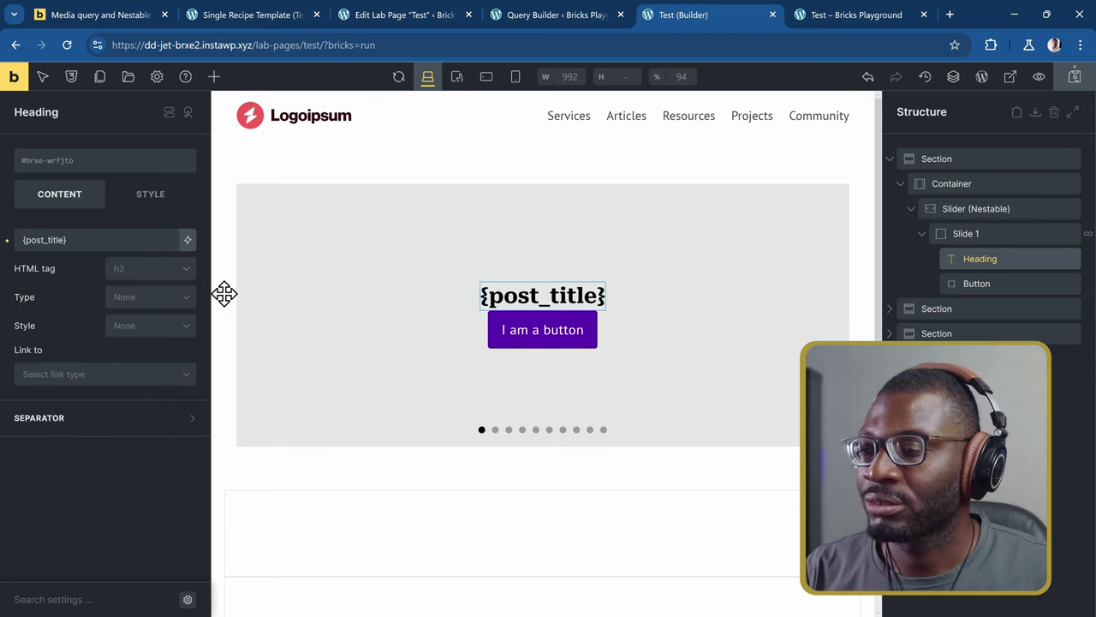
click(548, 349)
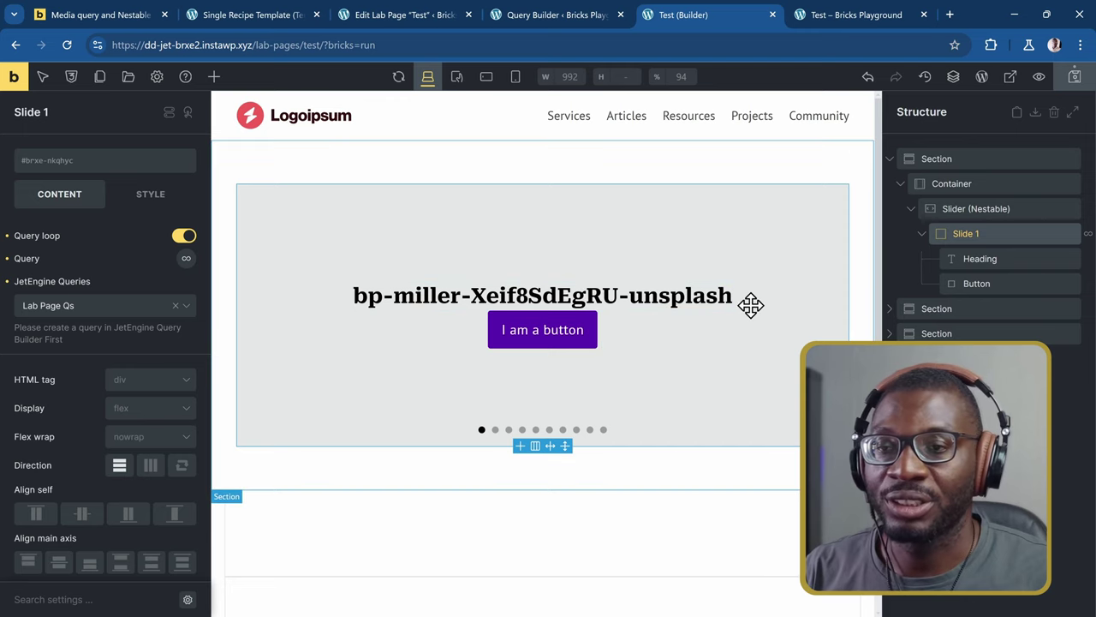
Delete the Button from Slide 1 and add an Image element below the Heading.
click(994, 283)
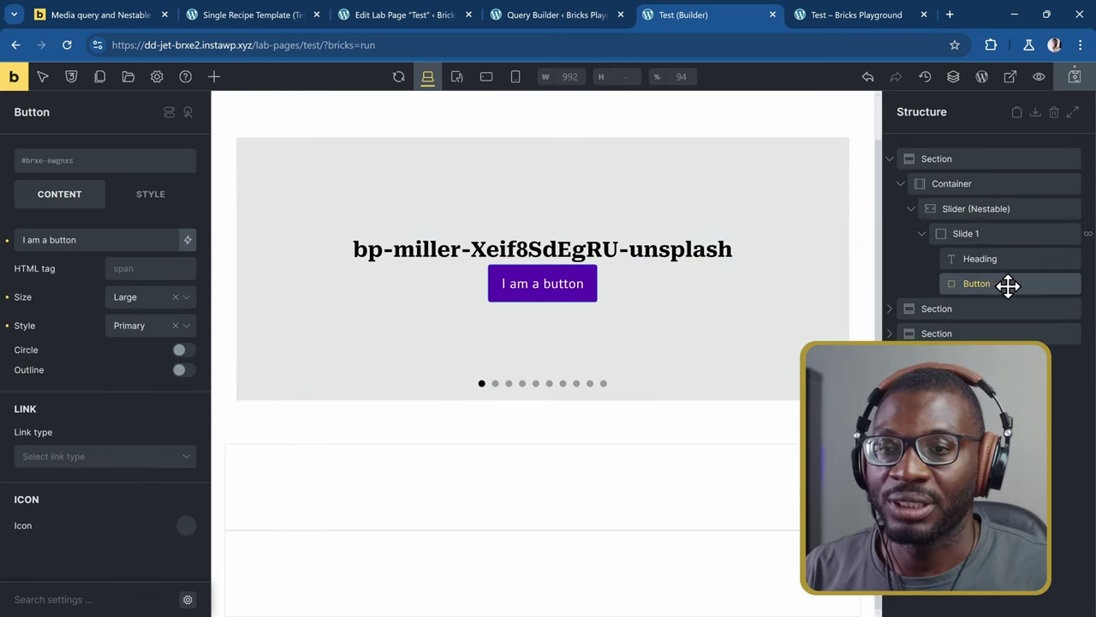
right_click(998, 285)
click(994, 377)
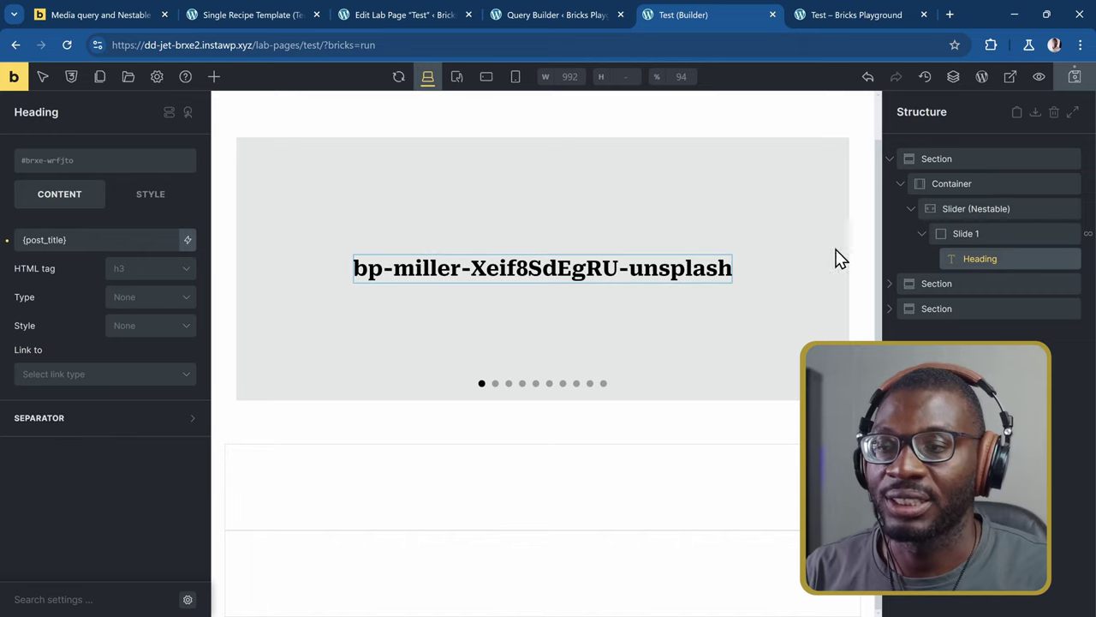
click(216, 82)
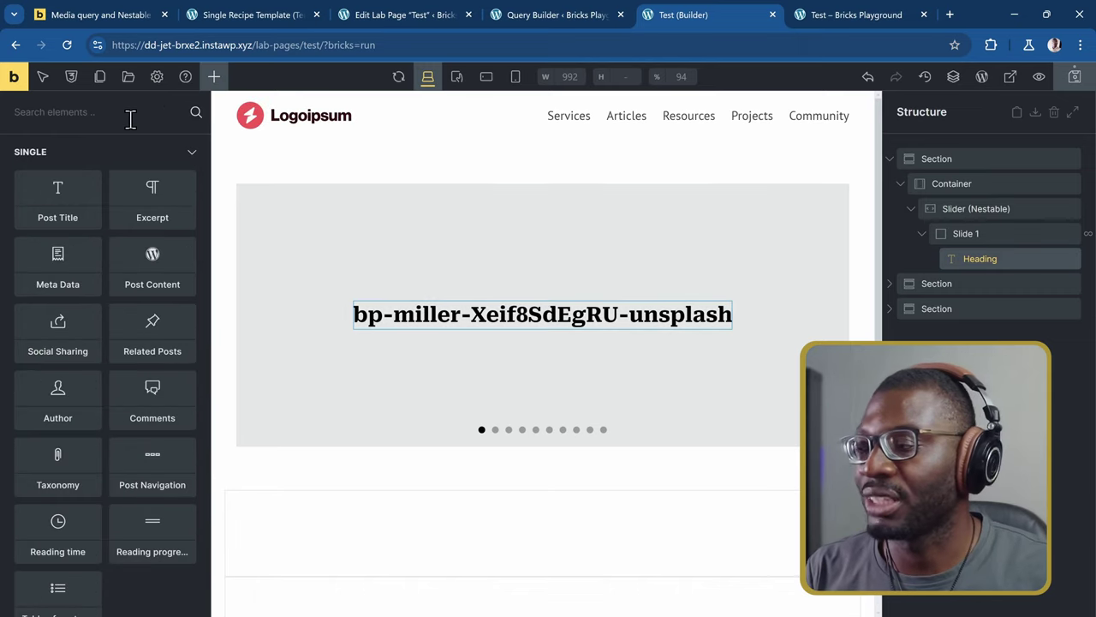
click(130, 119)
text(image)
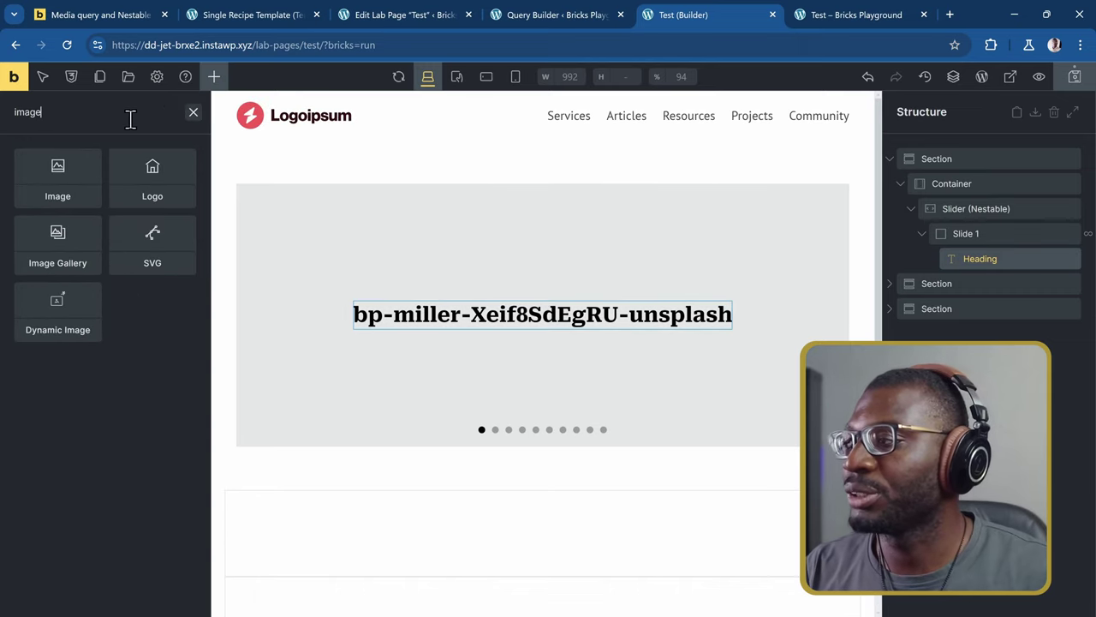
click(64, 195)
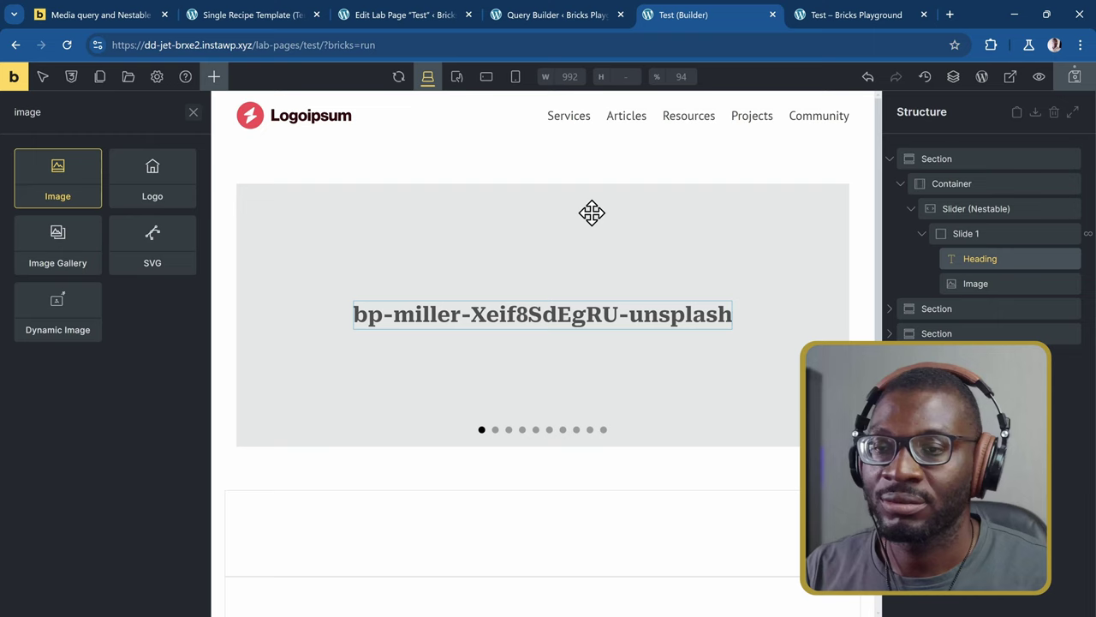
Wrap the Heading of Slide 1 in a Block and expand that Block in the structure.
right_click(991, 259)
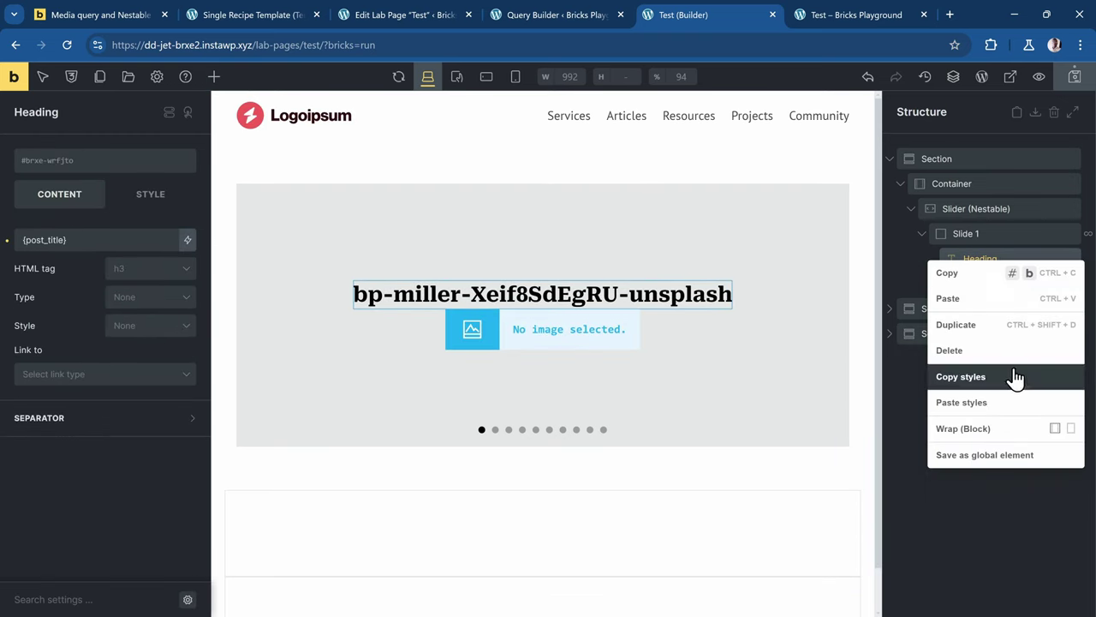
click(988, 428)
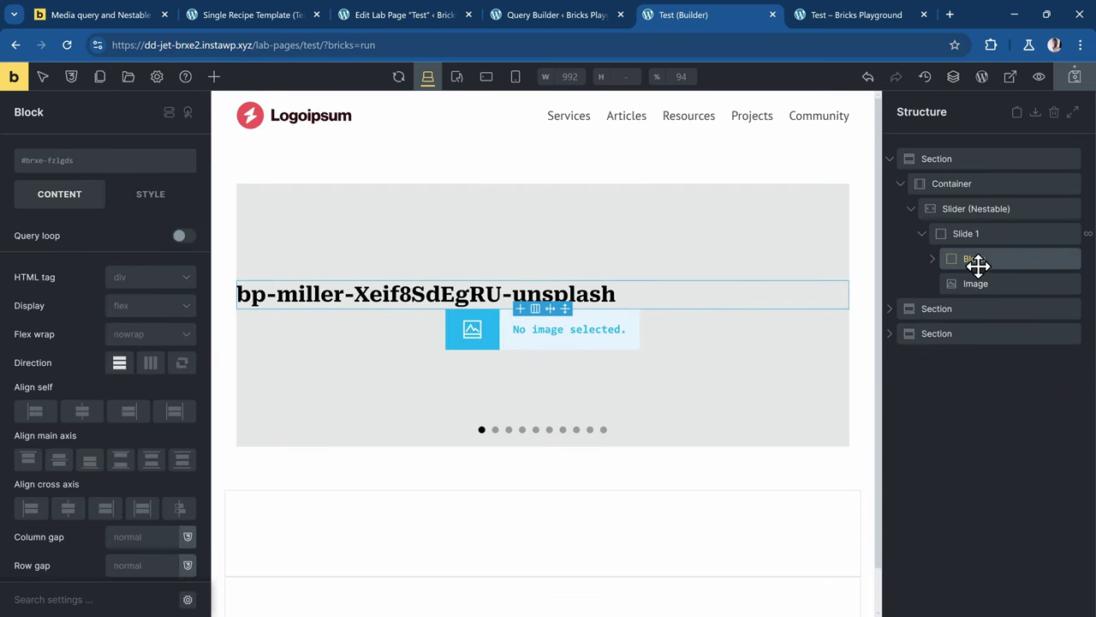
click(932, 259)
Move the Image into the Block below the Heading and set its dynamic data to Post ID ({post_id}).
drag(1006, 308, 1011, 289)
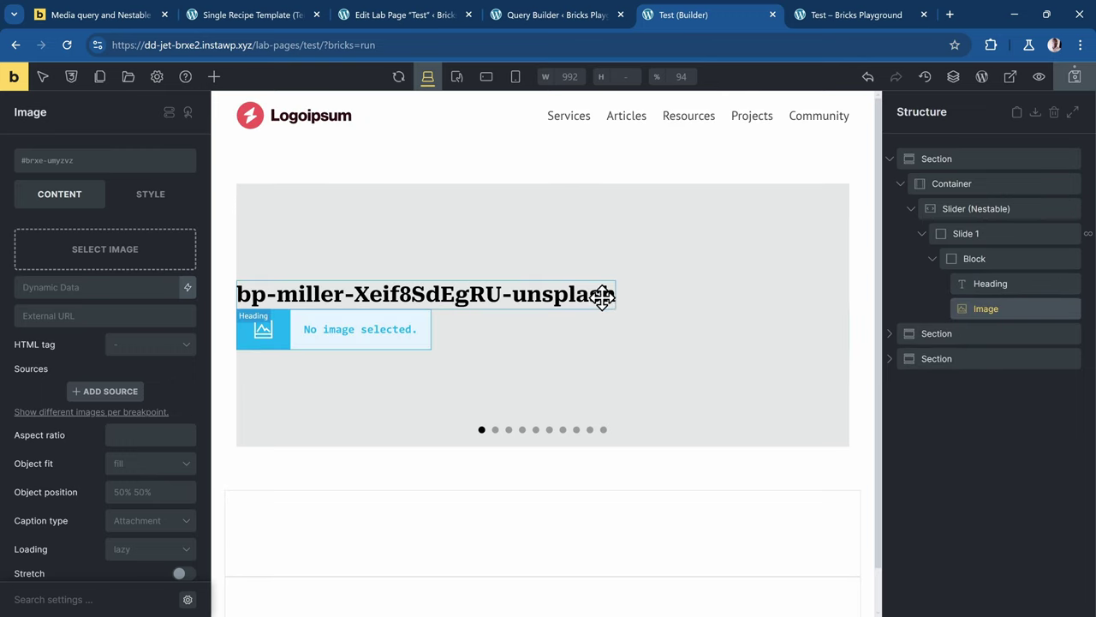
click(190, 294)
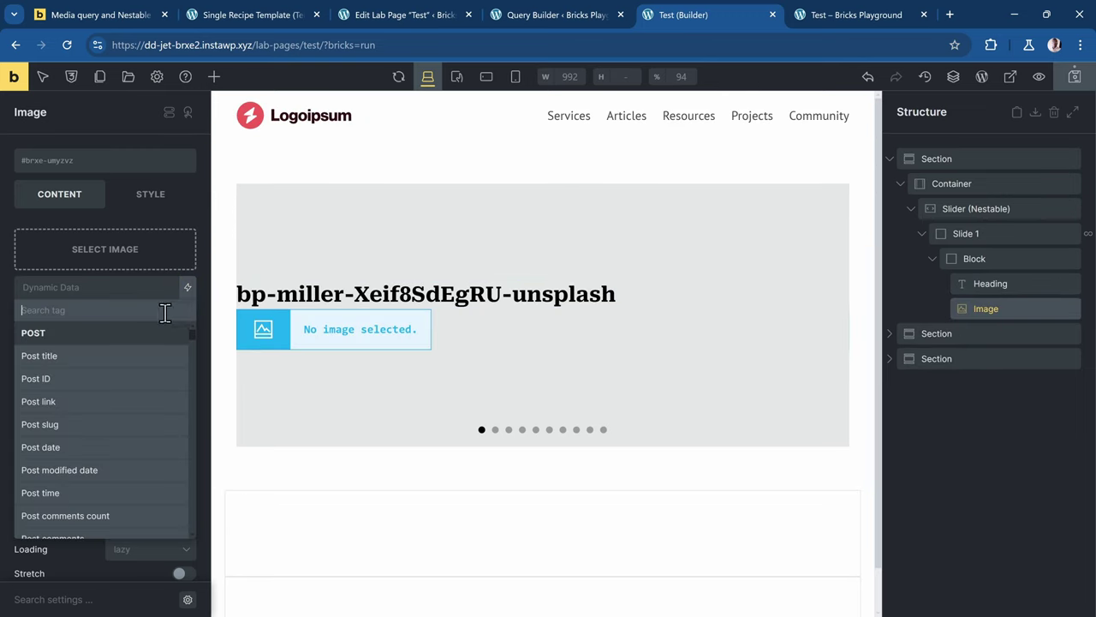
click(104, 379)
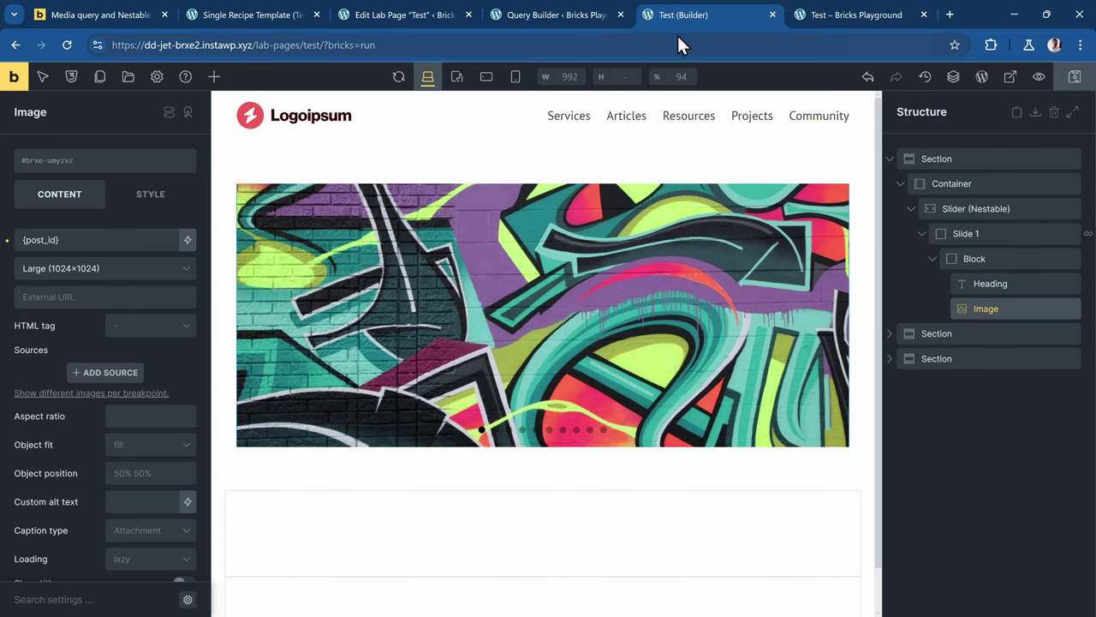
Reload the front-end Test page and swipe through the slider's images to check the gallery output.
click(891, 15)
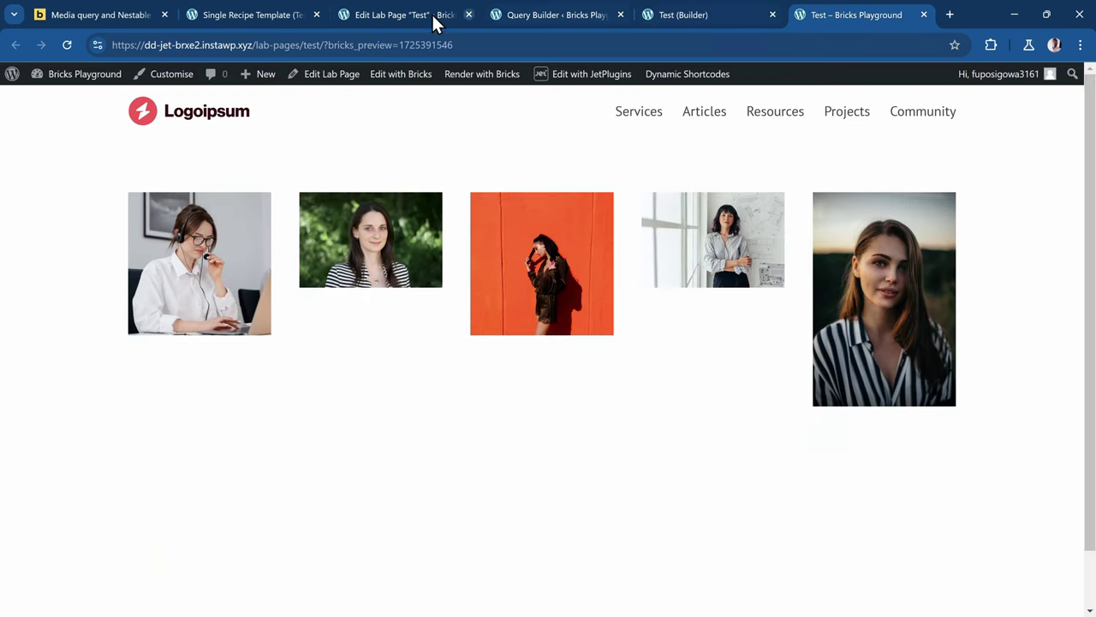
click(66, 45)
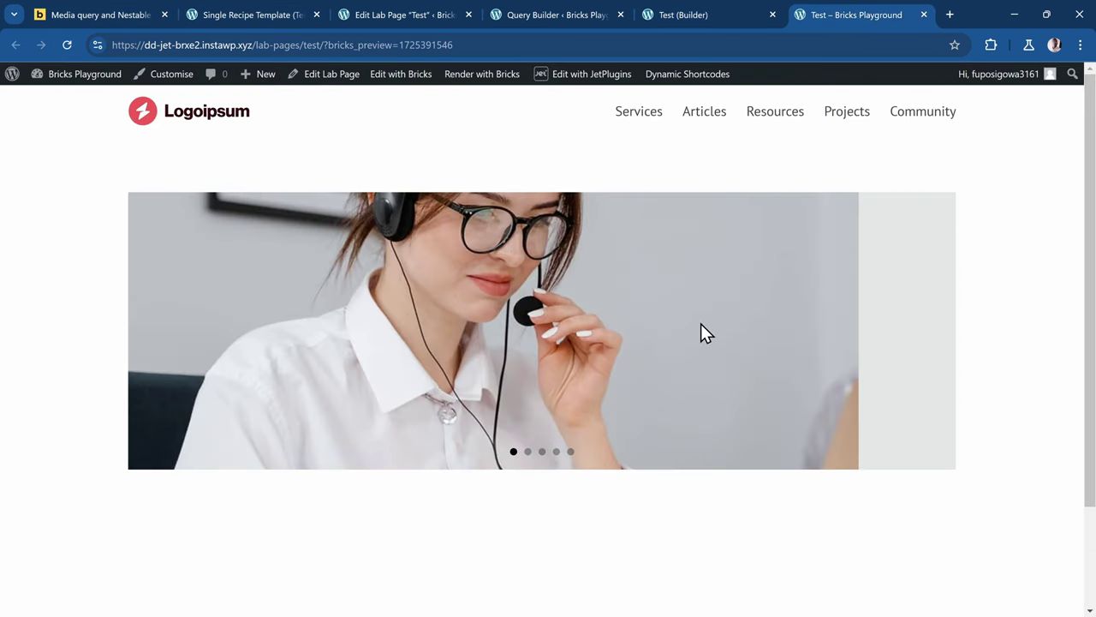
drag(701, 325, 354, 355)
drag(724, 314, 494, 315)
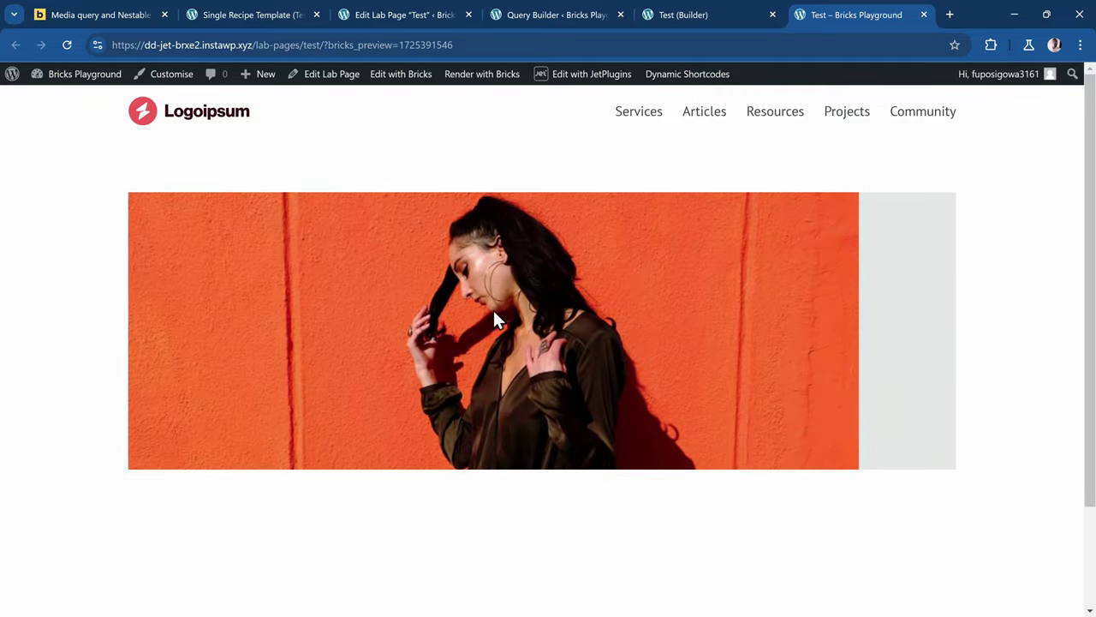
drag(688, 309, 504, 314)
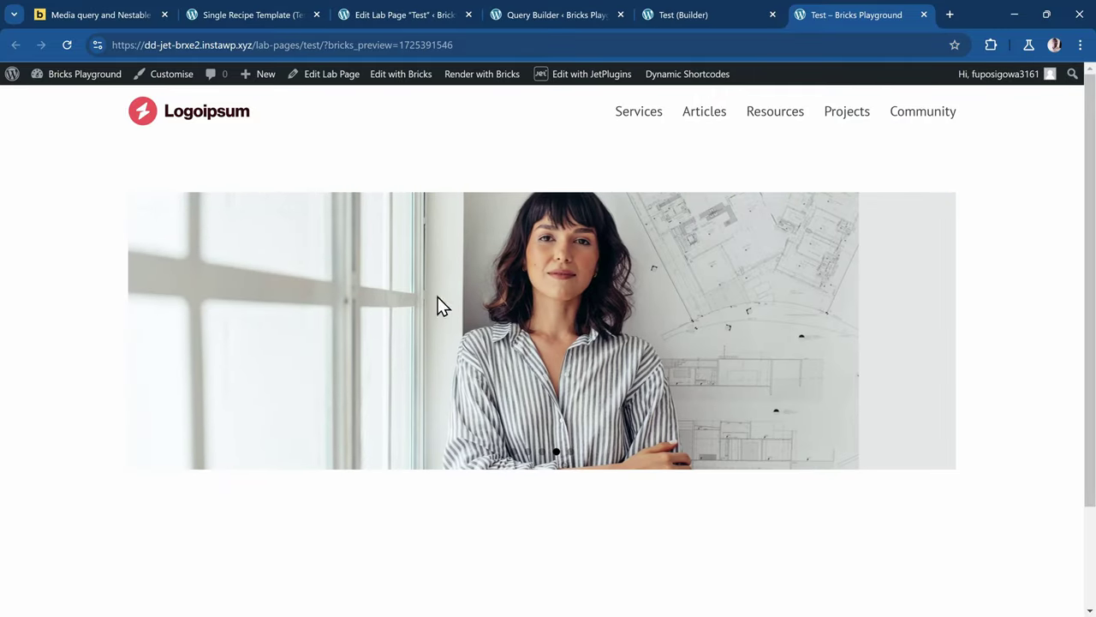
drag(783, 301, 376, 307)
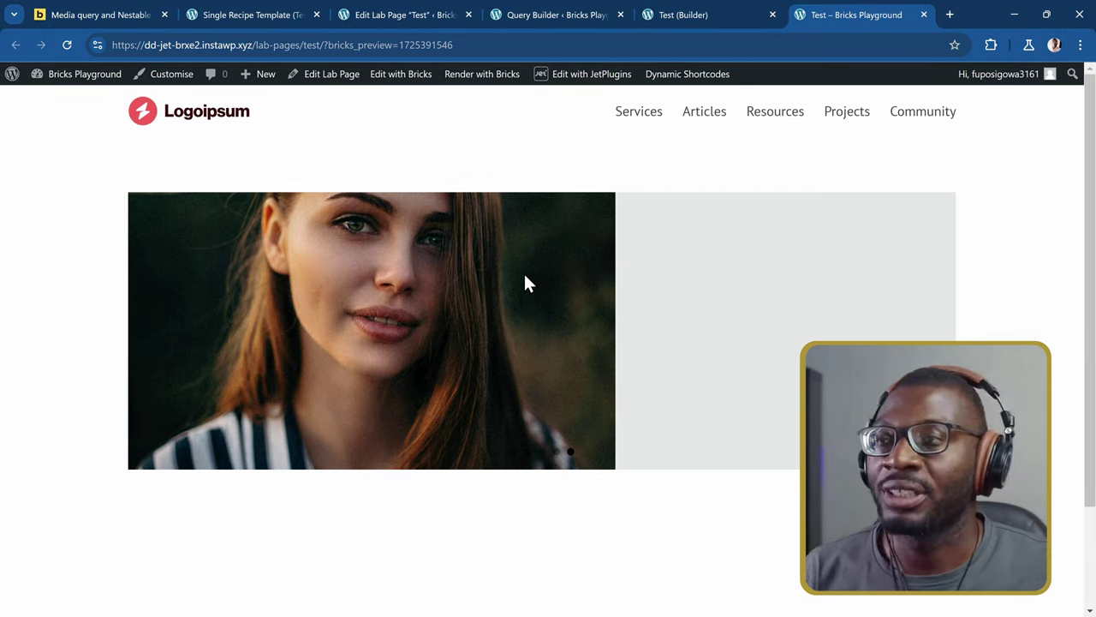
Return to the Lab Page Qs query editor and open the JetEngine dashboard in a new browser tab.
click(548, 15)
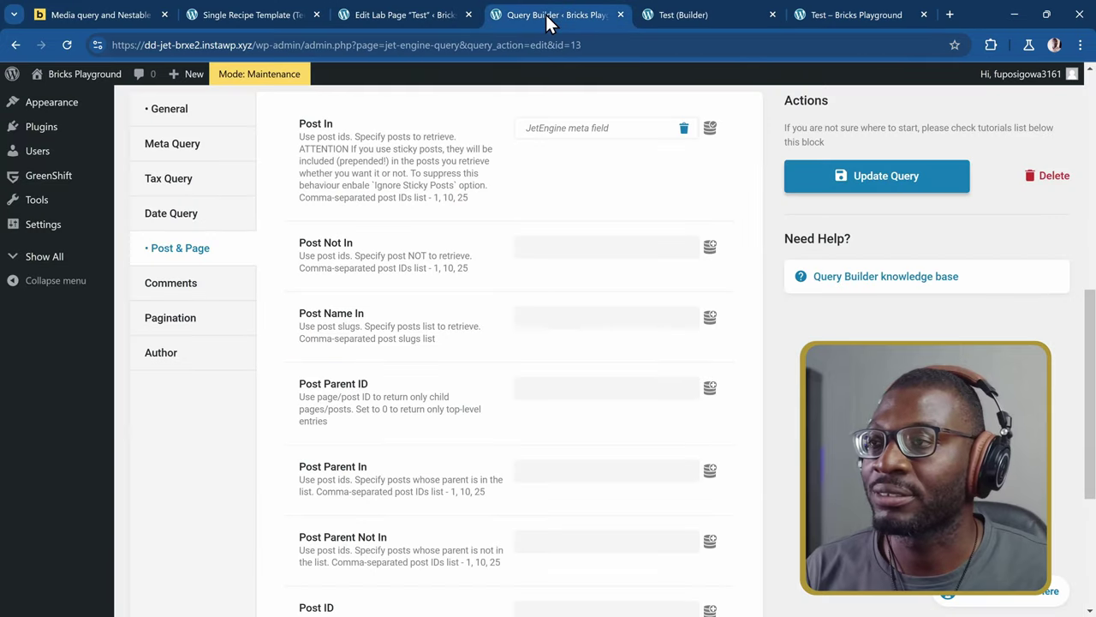
scroll(488, 221, up, 1)
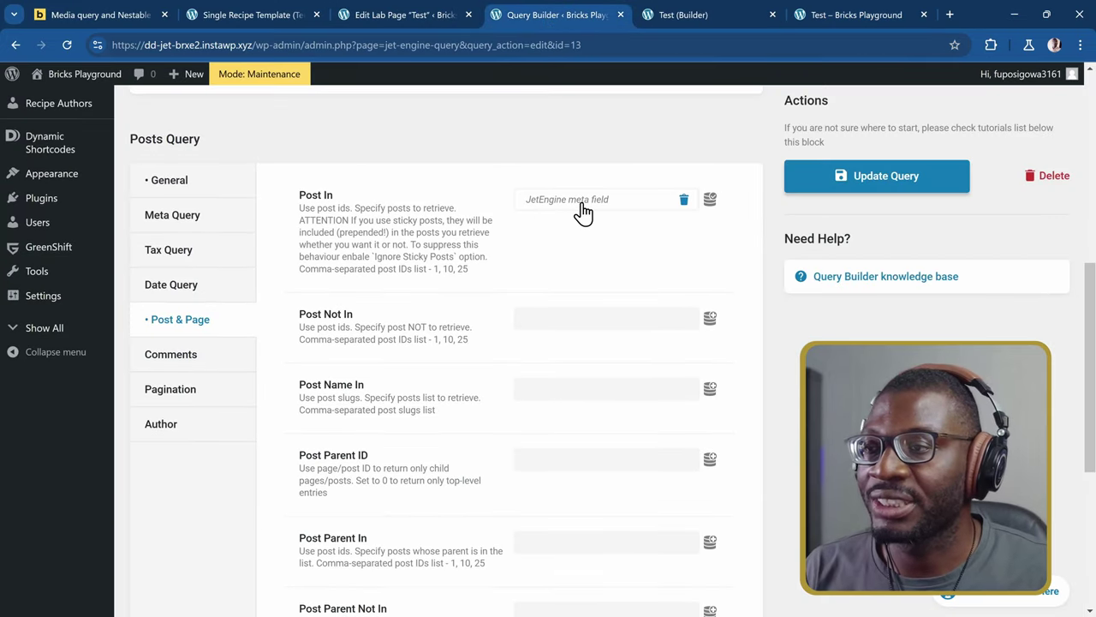
scroll(354, 248, up, 1)
scroll(354, 248, up, 5)
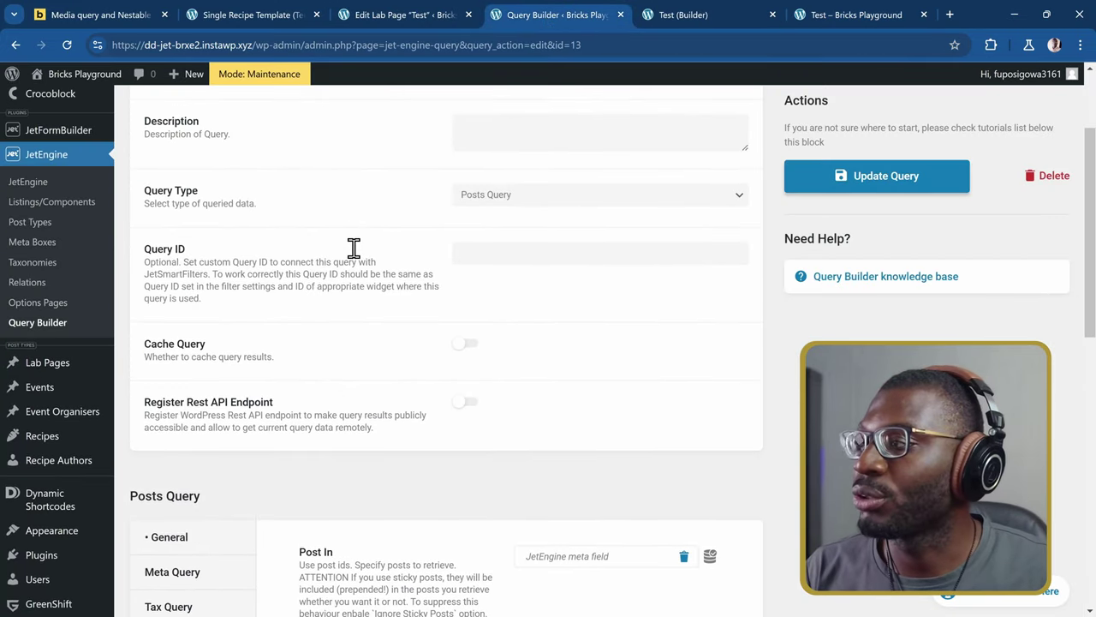
scroll(56, 222, up, 1)
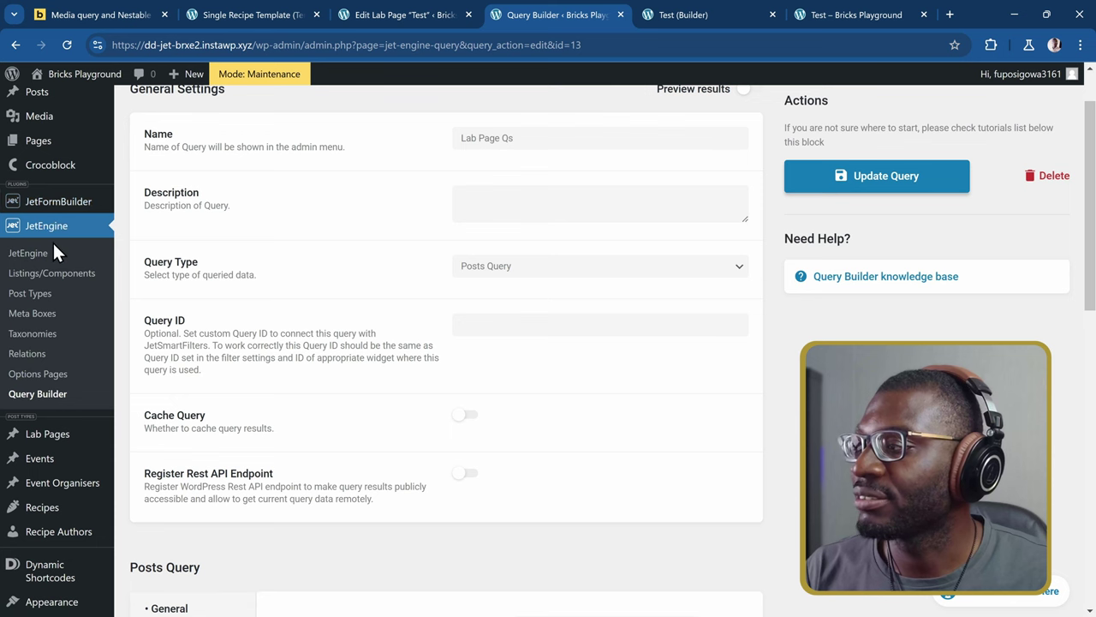
right_click(51, 252)
click(128, 266)
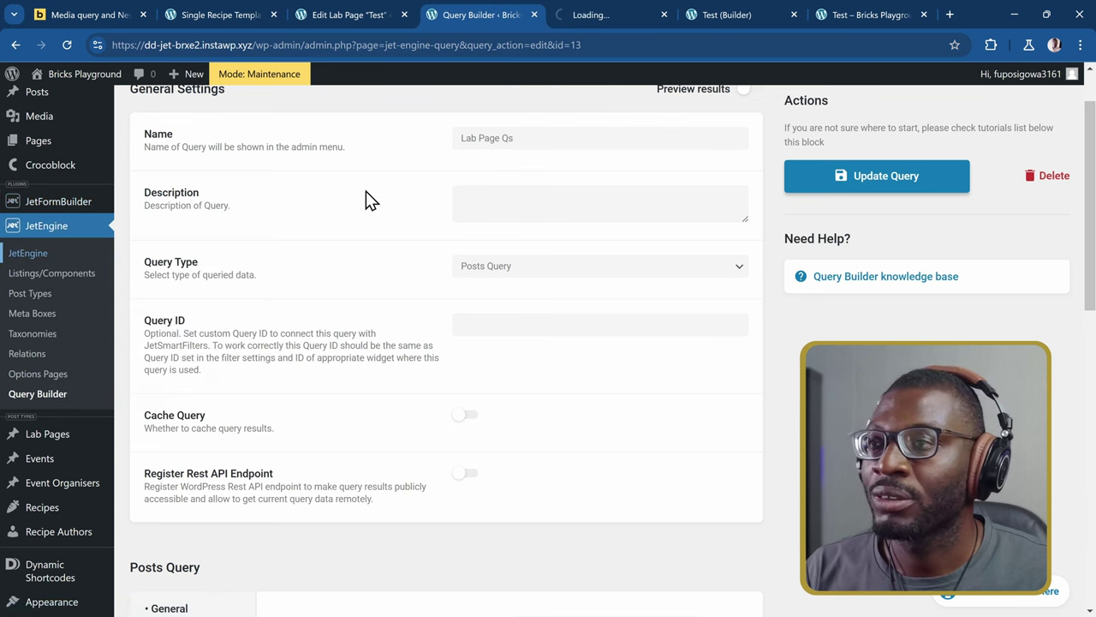
click(585, 19)
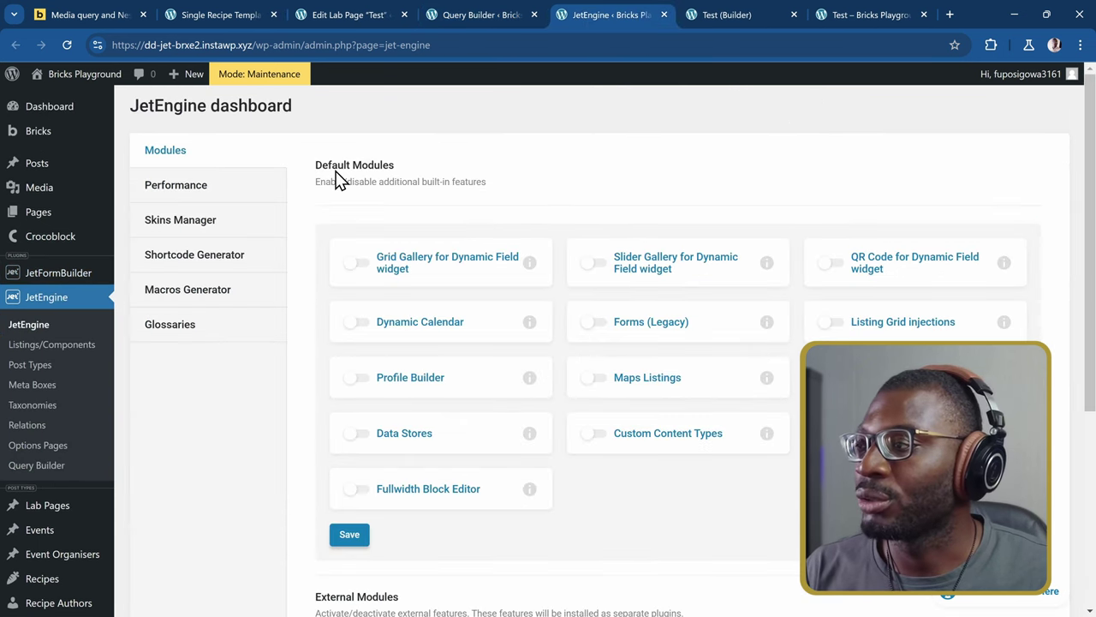
Generate a JetEngine shortcode with source Meta Data, meta field Gallery ID and Hide if Empty enabled, and copy it.
click(202, 257)
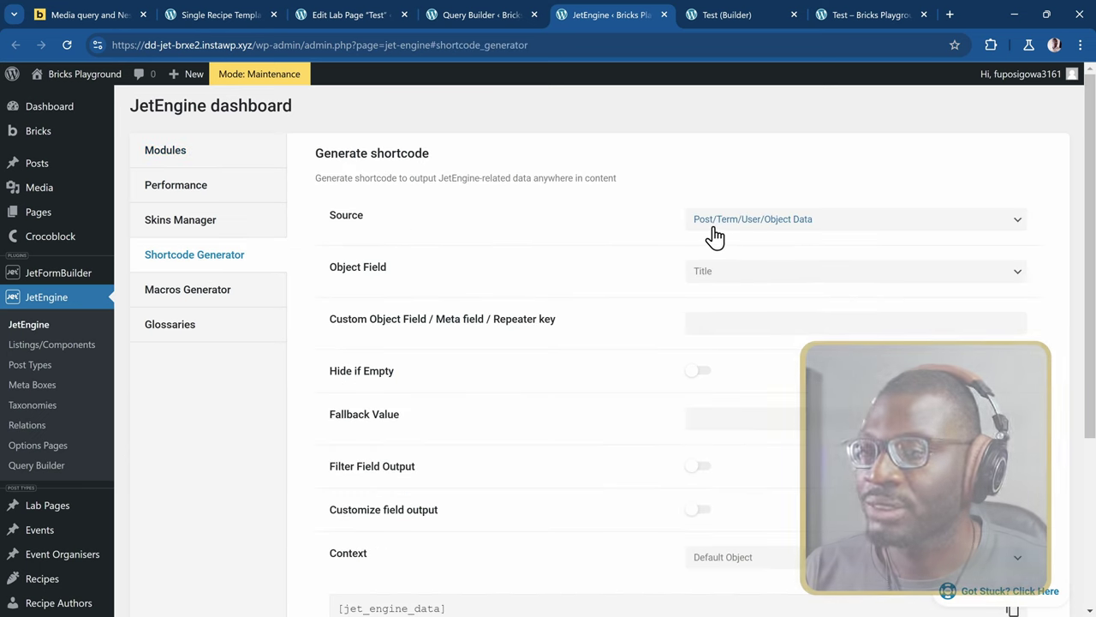
click(749, 219)
click(737, 257)
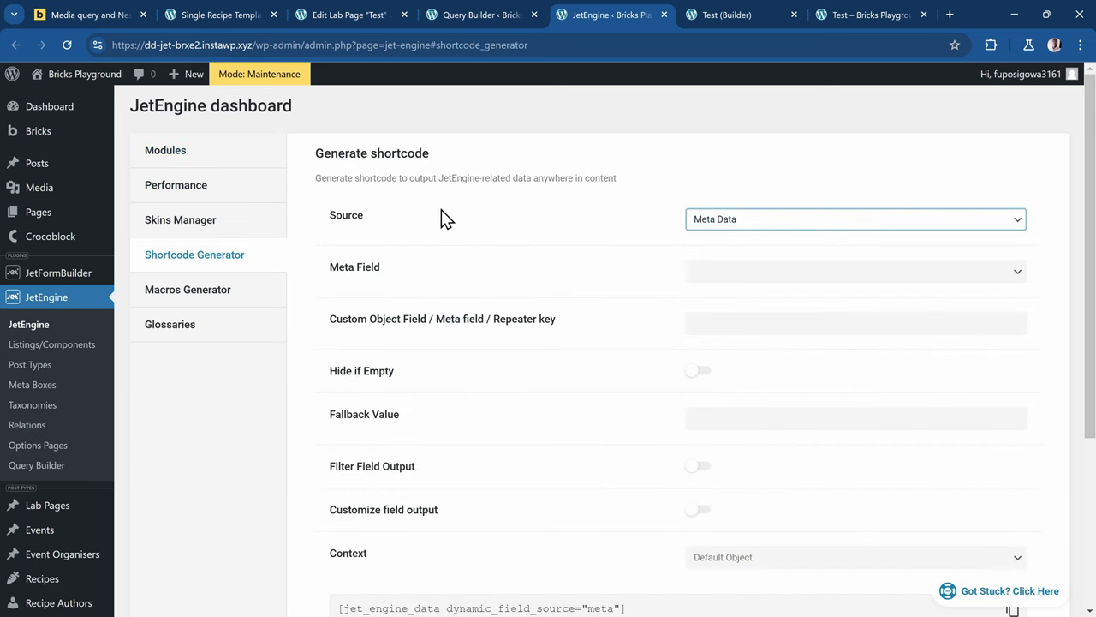
click(729, 272)
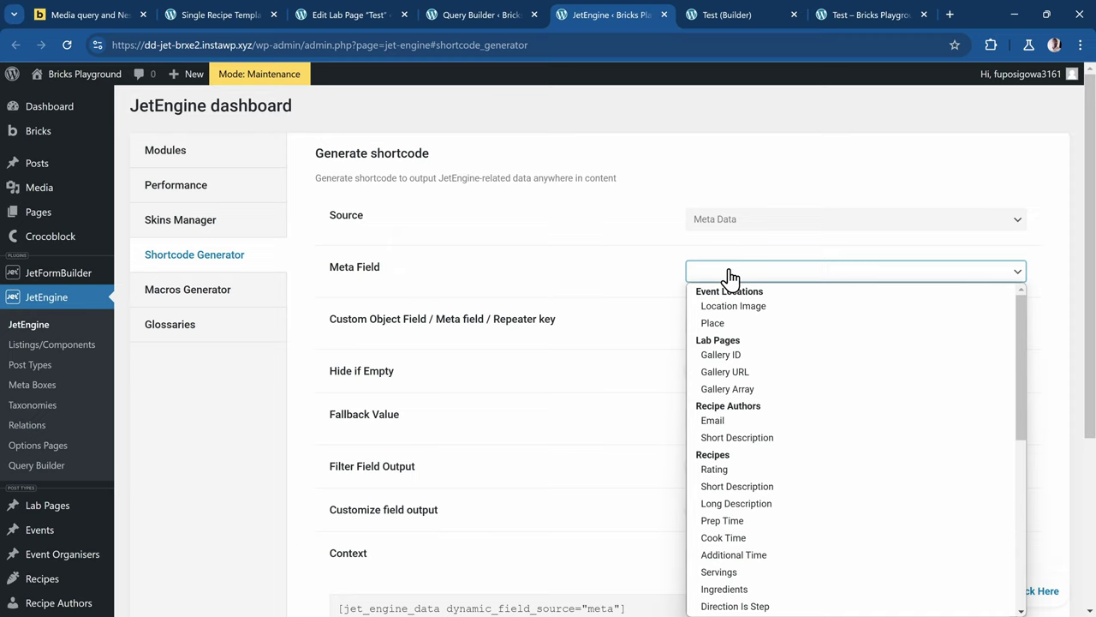
click(722, 354)
scroll(623, 359, down, 3)
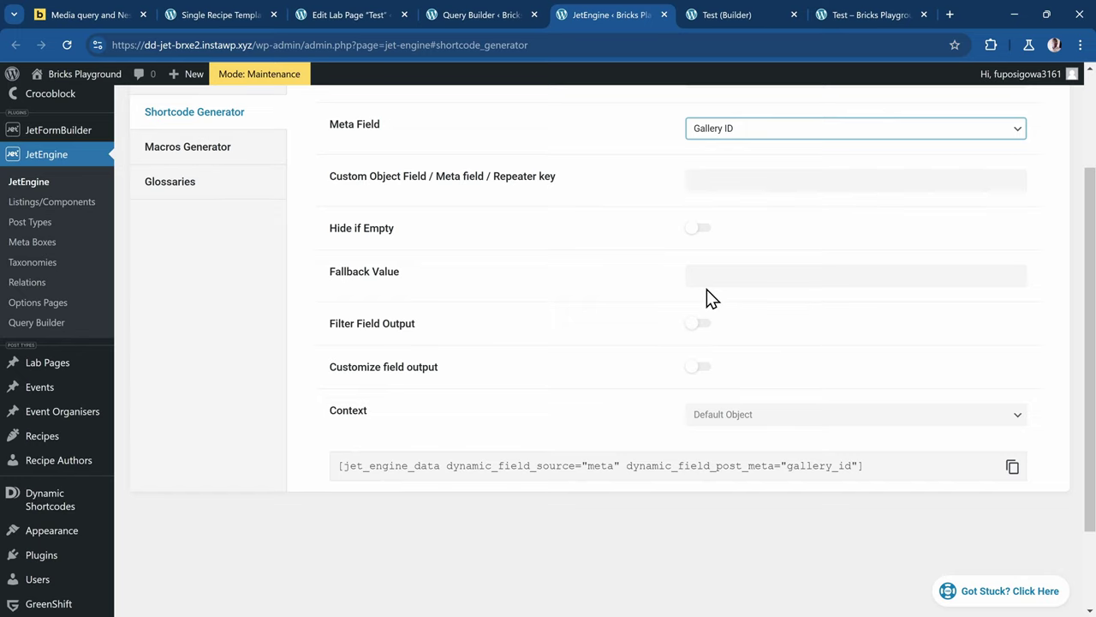
click(700, 232)
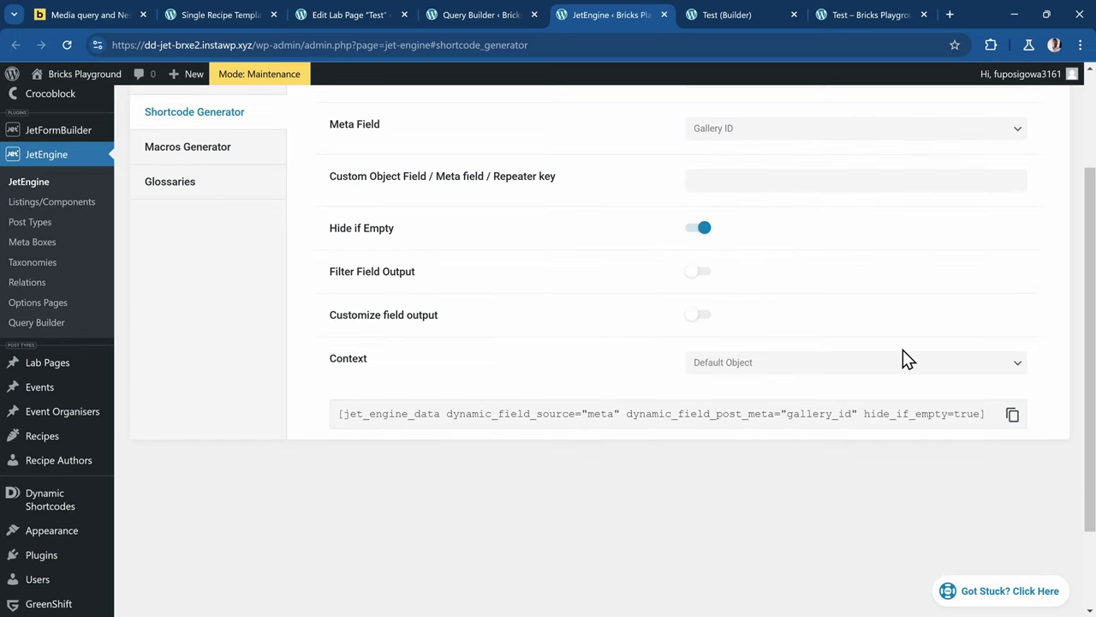
click(1012, 418)
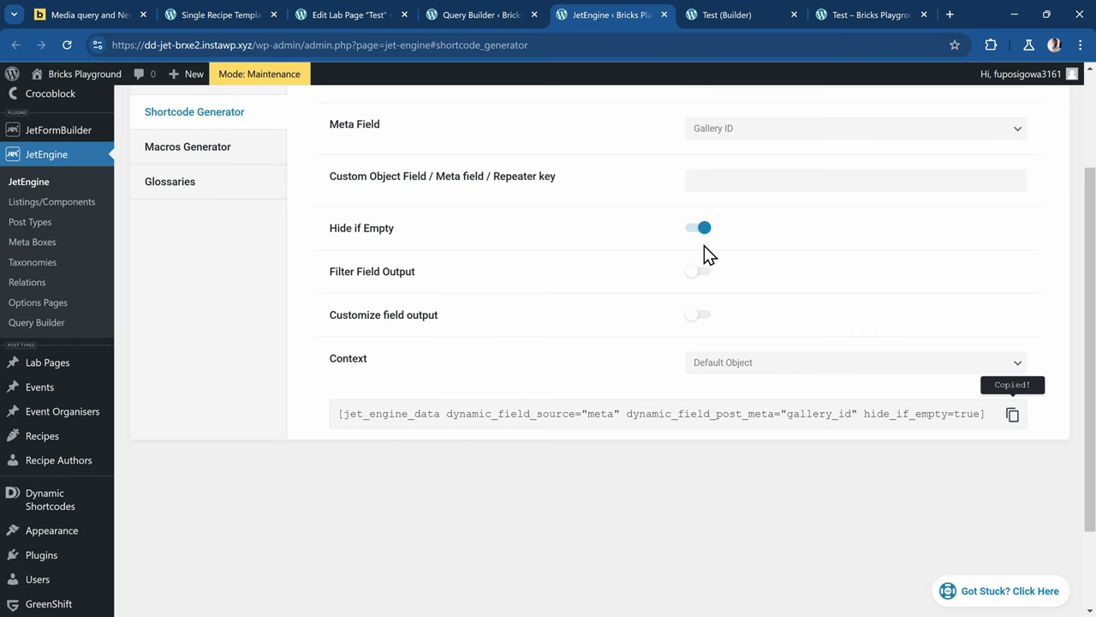
Return to the Lab Page Qs query editor and remove the JetEngine meta field macro from Post In.
click(463, 12)
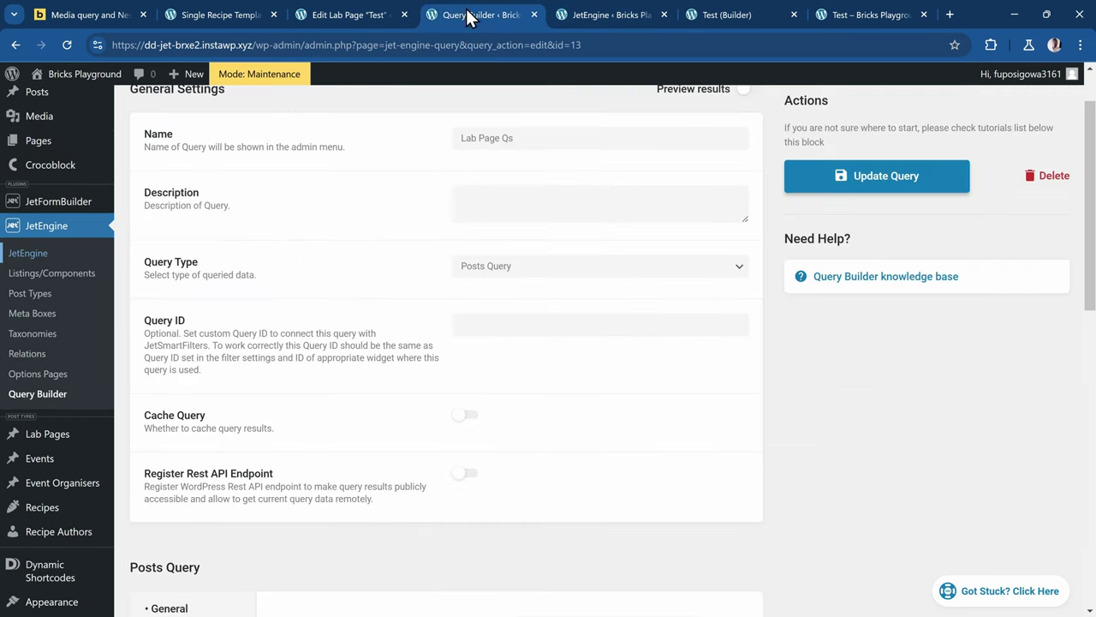
scroll(529, 200, up, 2)
scroll(529, 274, down, 4)
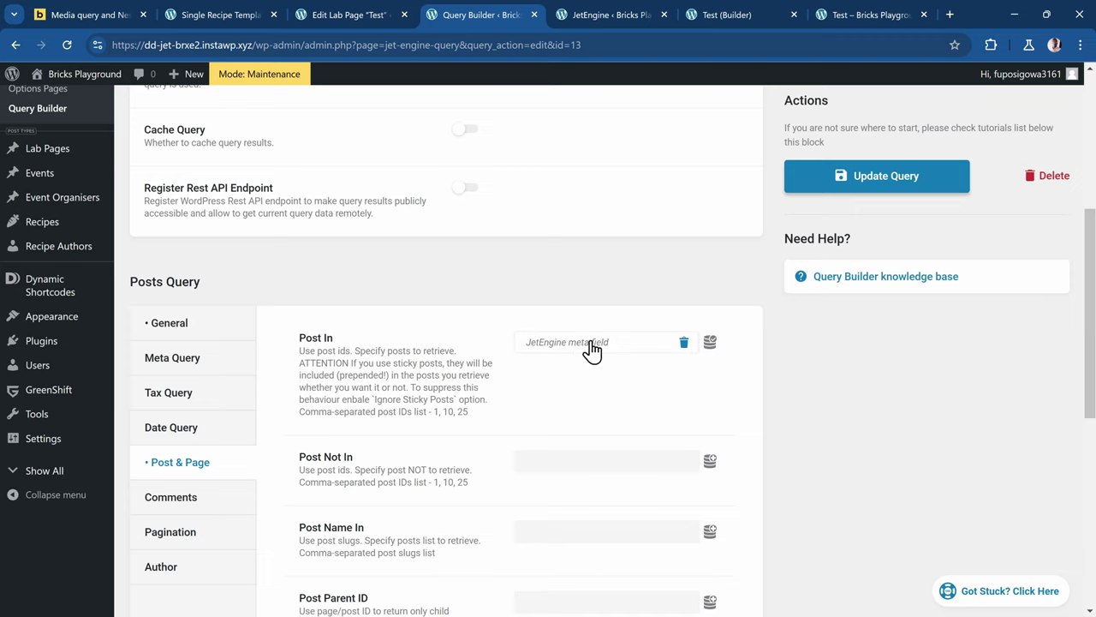
click(685, 343)
click(655, 343)
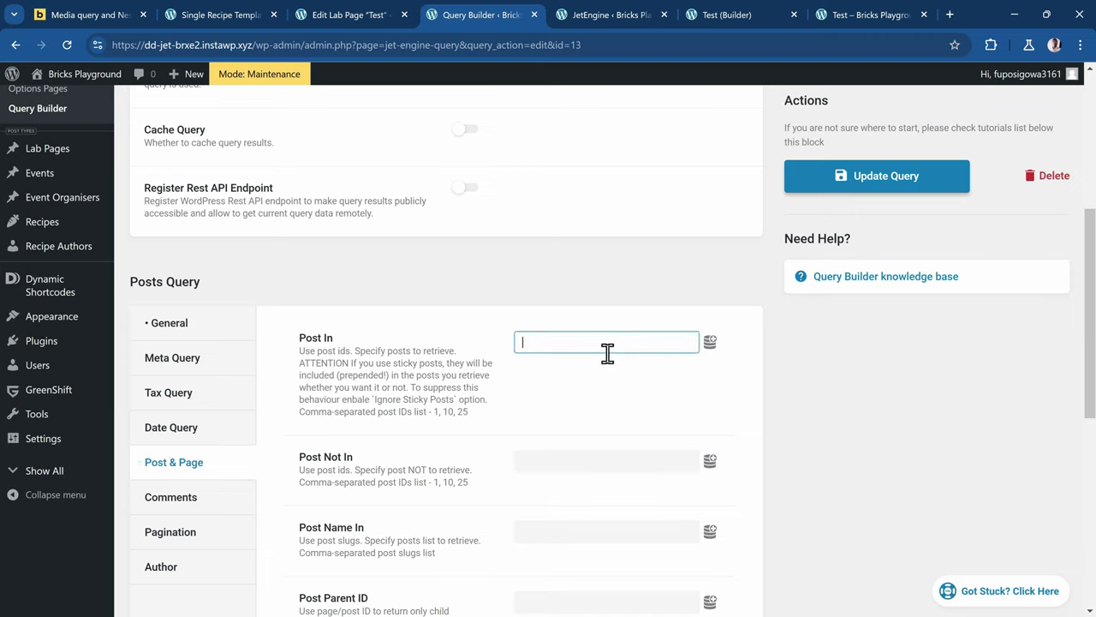
Set Post In to the Shortcode result macro with the copied gallery_id shortcode, then update the query.
click(710, 342)
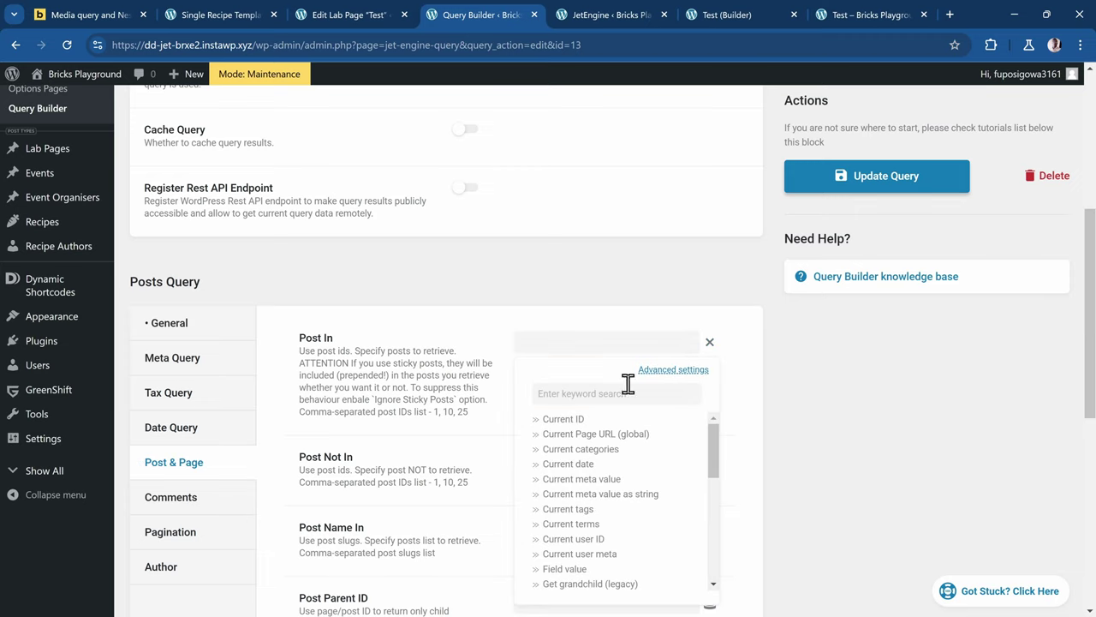
text(shor)
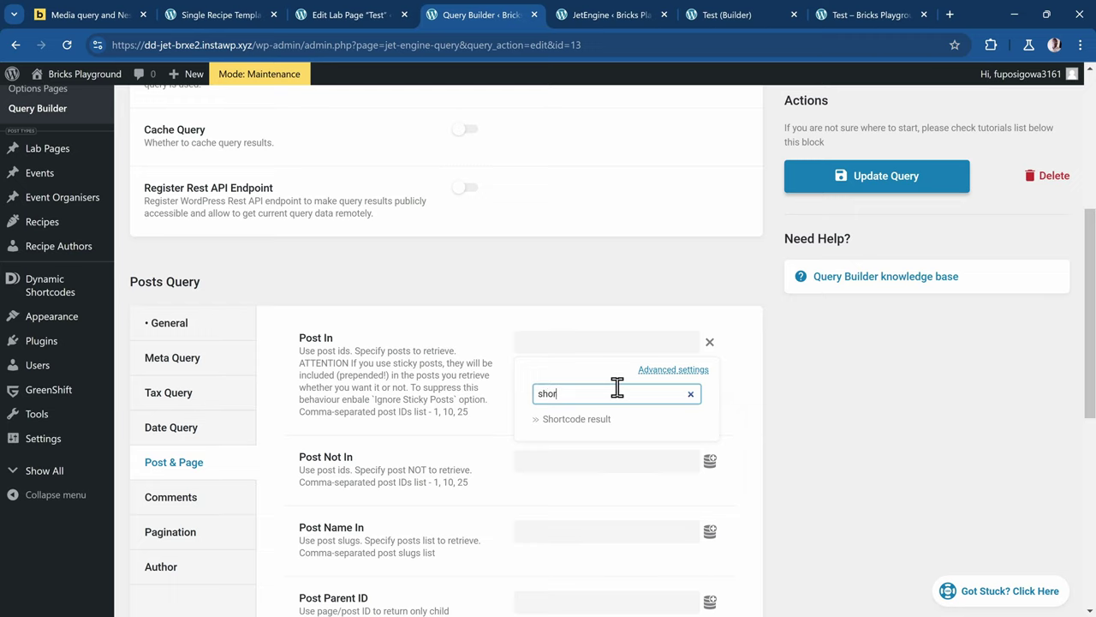
click(569, 420)
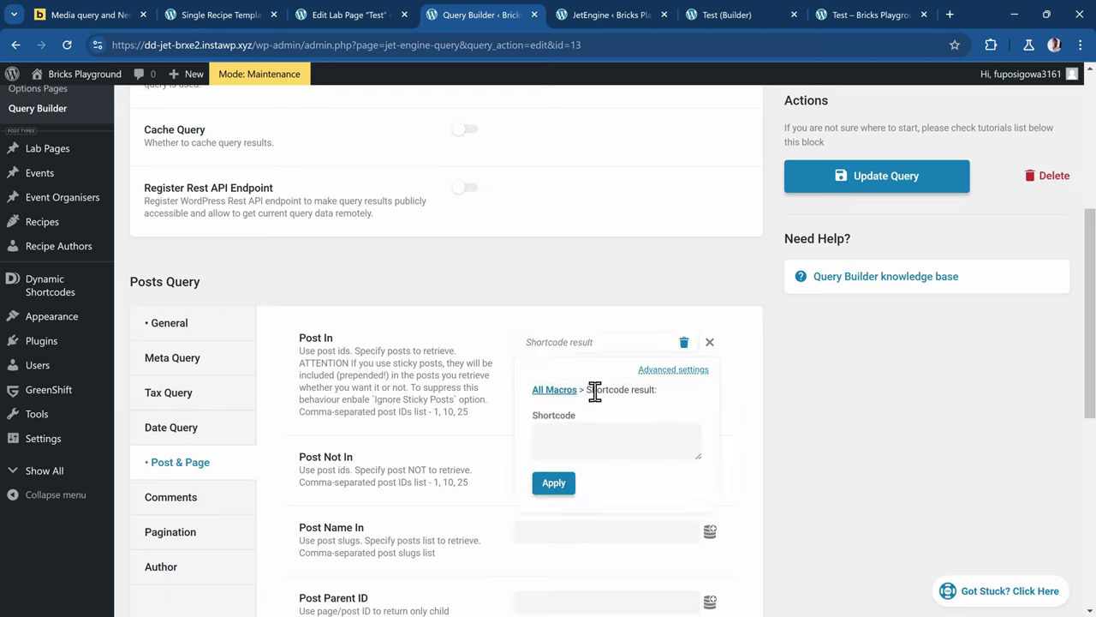
click(564, 437)
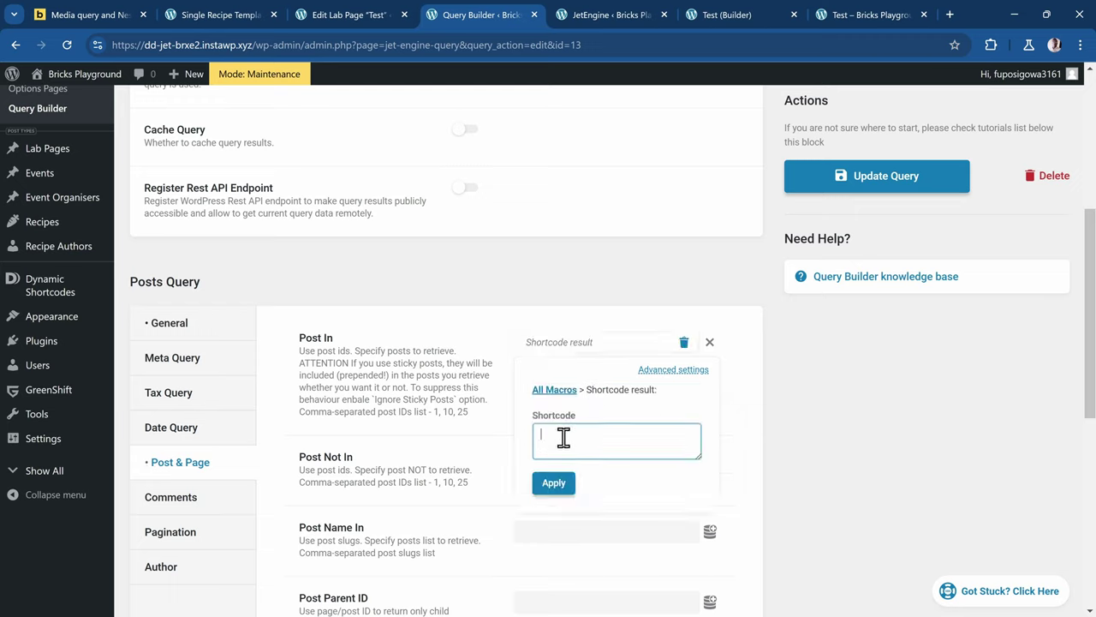
key(ctrl+v)
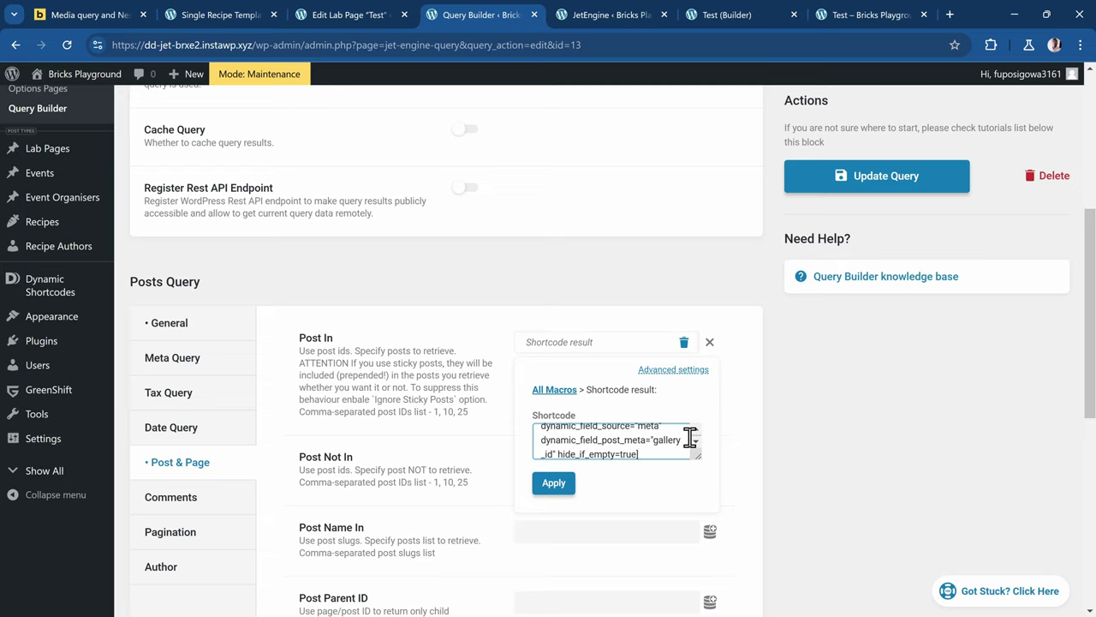
click(556, 484)
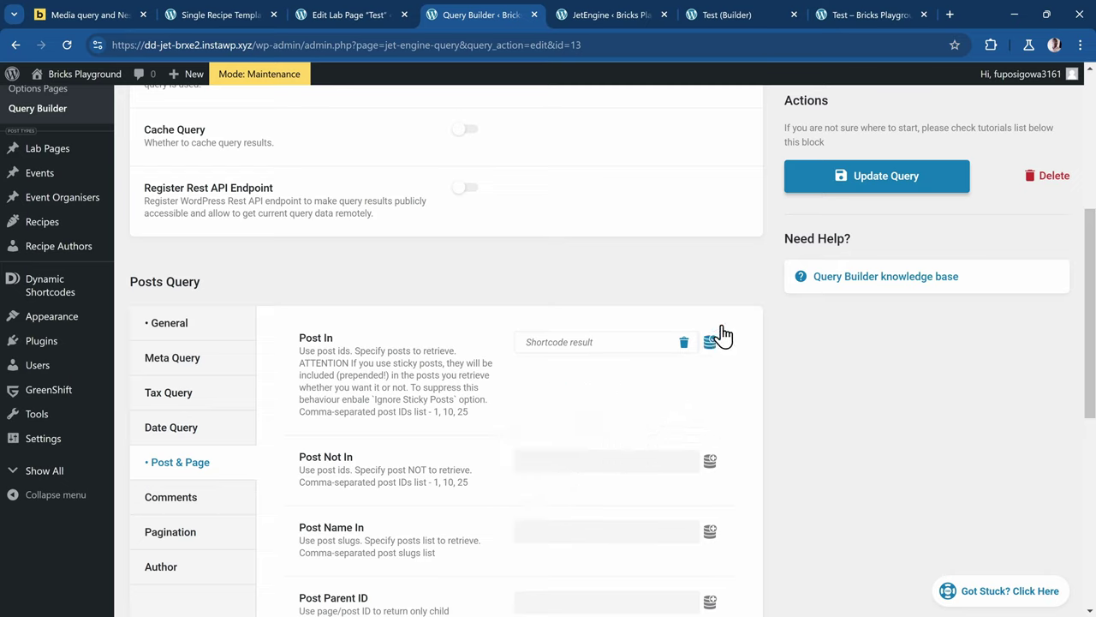
click(840, 183)
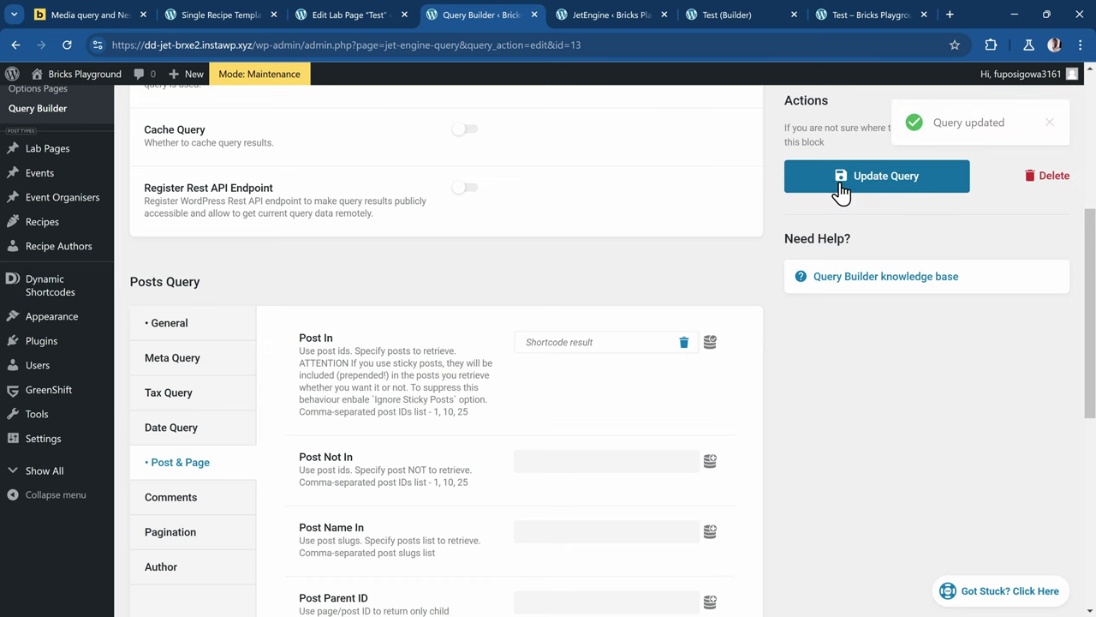
Reload the front-end Test page and swipe through the slider to check the images from the shortcode-based query.
click(841, 10)
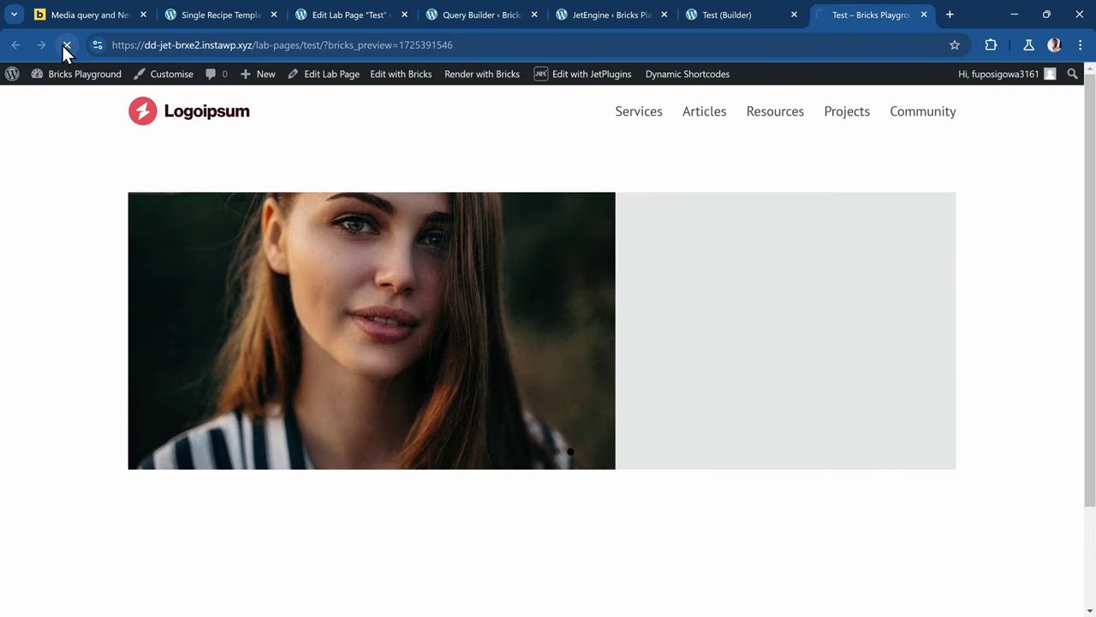
click(62, 44)
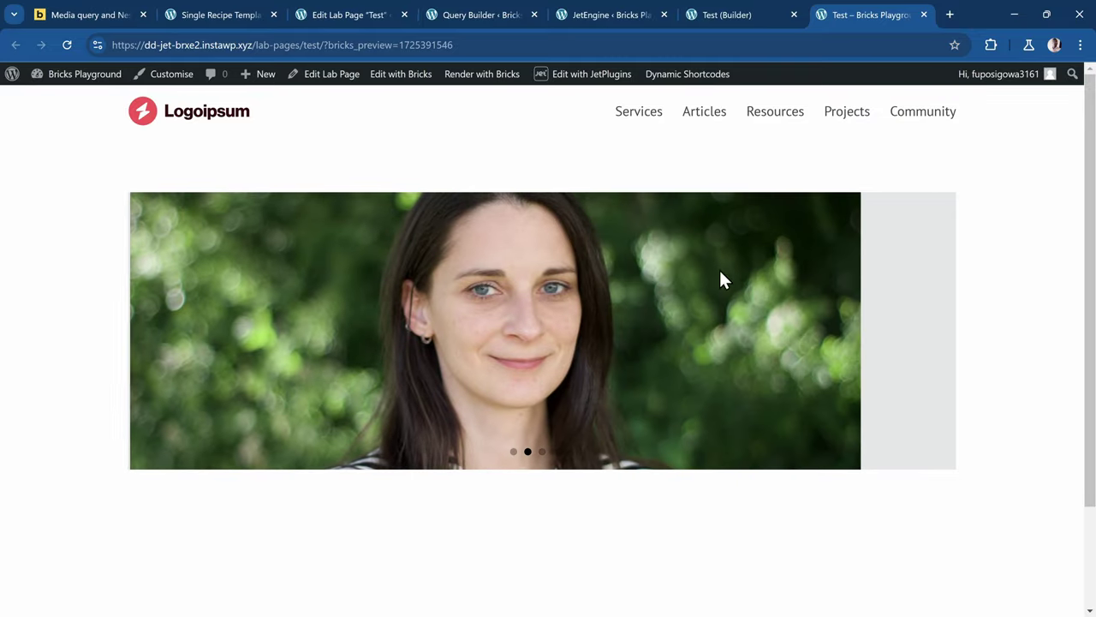
drag(719, 267, 511, 292)
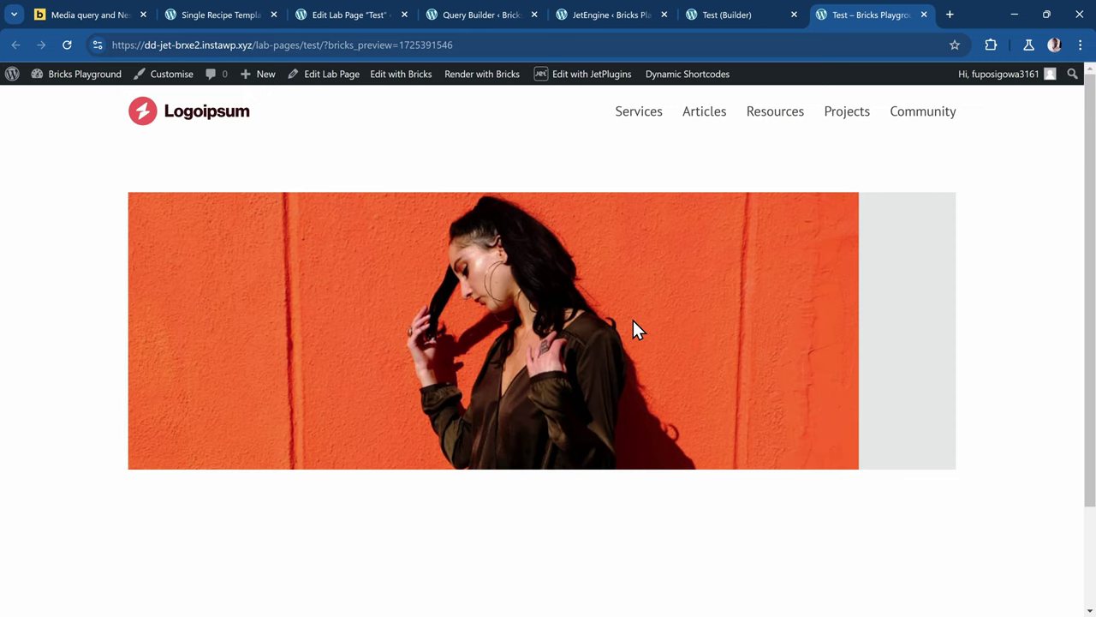
drag(730, 304, 461, 339)
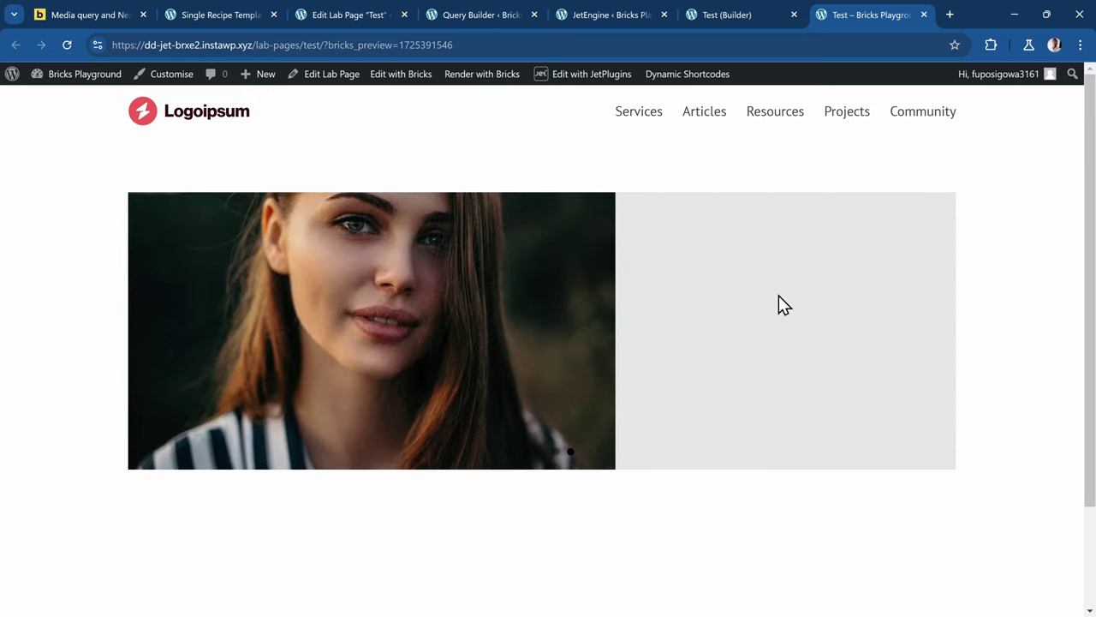
drag(782, 304, 469, 314)
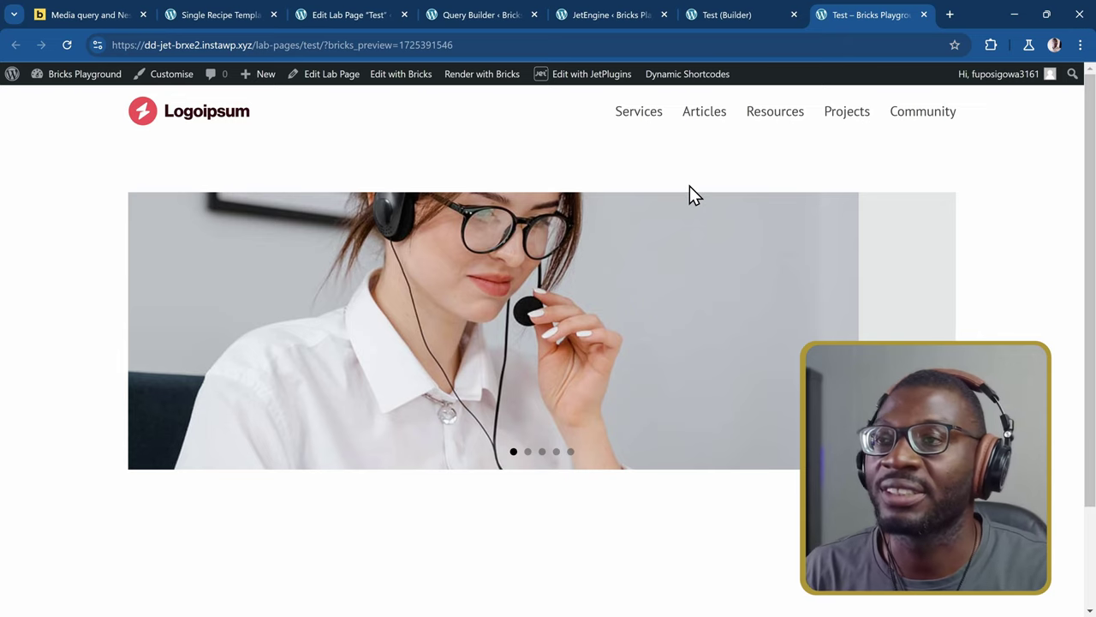
From the query editor, open the Power Shortcodes page of Dynamic Shortcodes in a new browser tab and switch to it.
click(472, 18)
scroll(64, 260, down, 1)
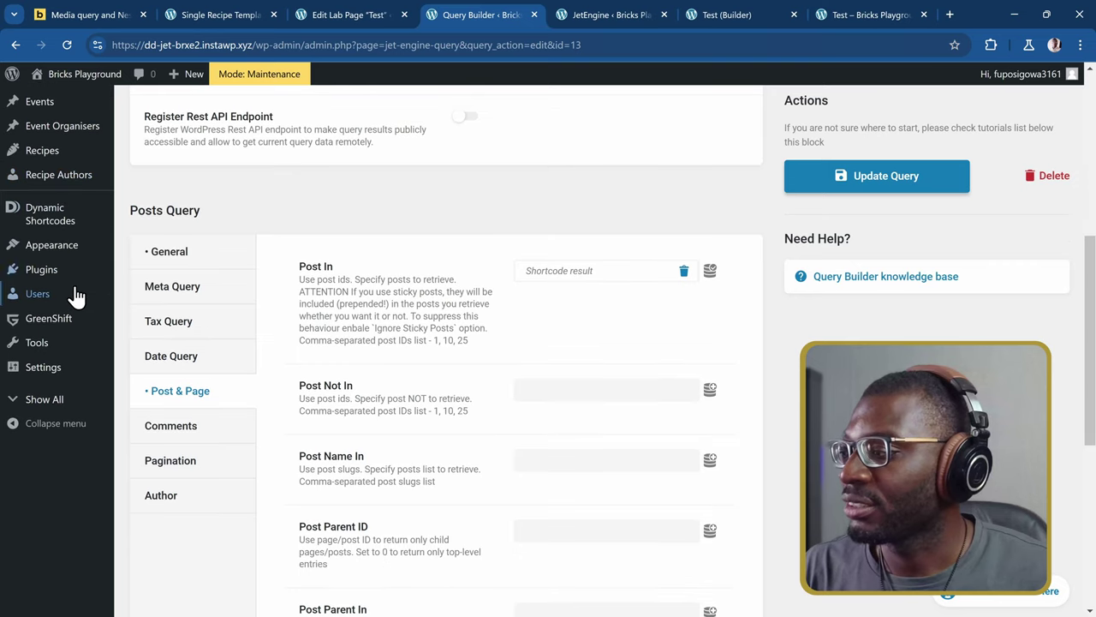
mouse_move(44, 224)
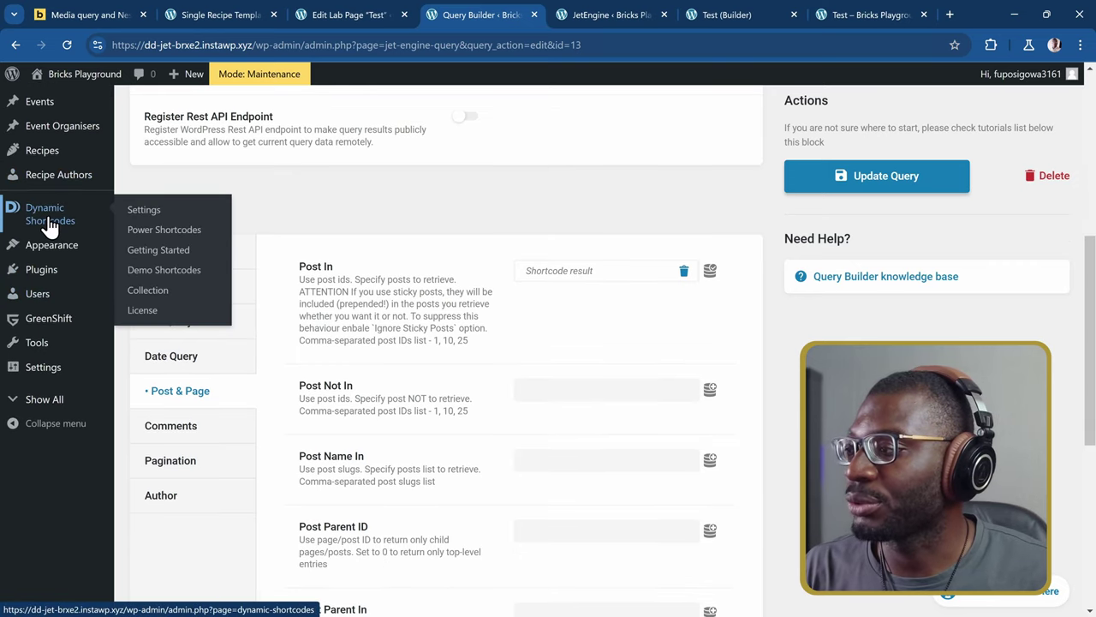
right_click(149, 231)
click(226, 252)
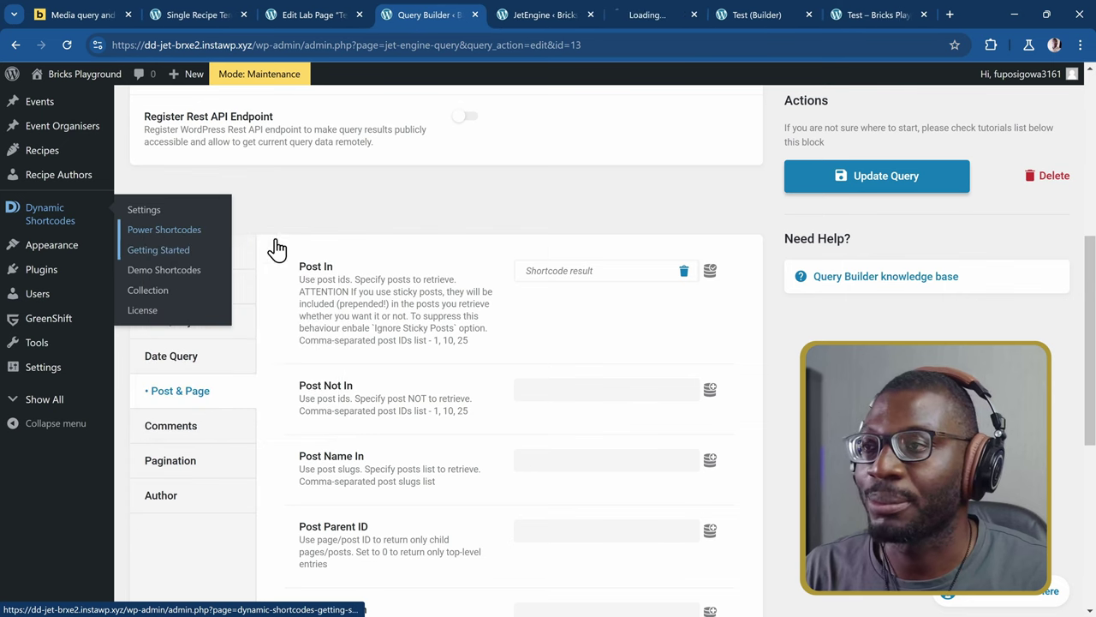
click(645, 18)
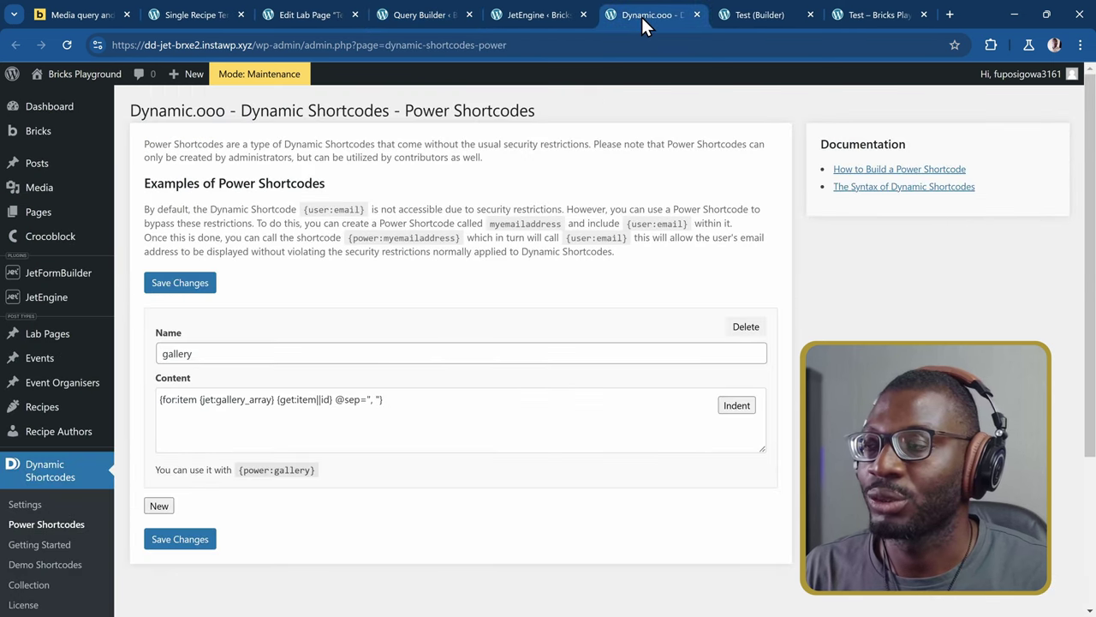
Examine how the gallery power shortcode loops over gallery_array, checking it against the Lab Page's gallery fields and the JetEngine shortcode.
scroll(324, 262, down, 1)
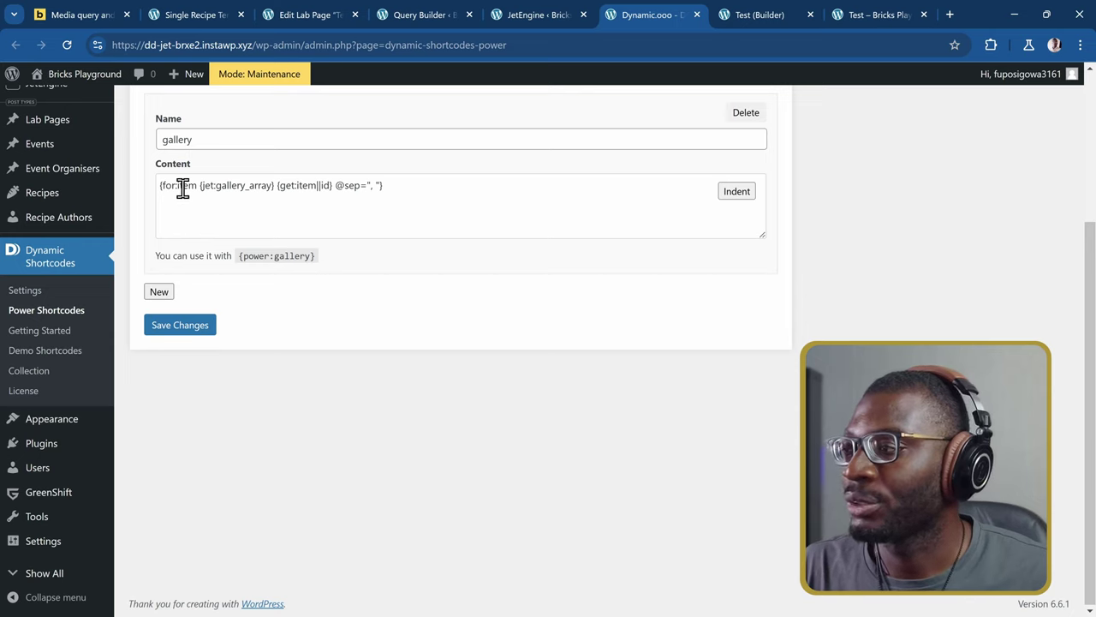
double_click(252, 186)
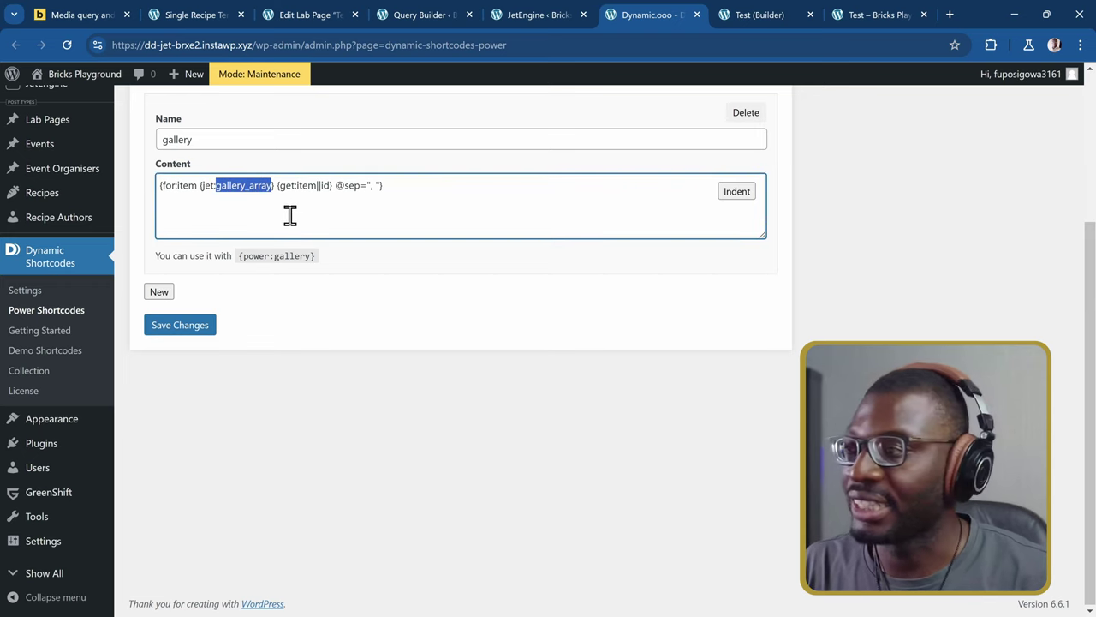
key(Right)
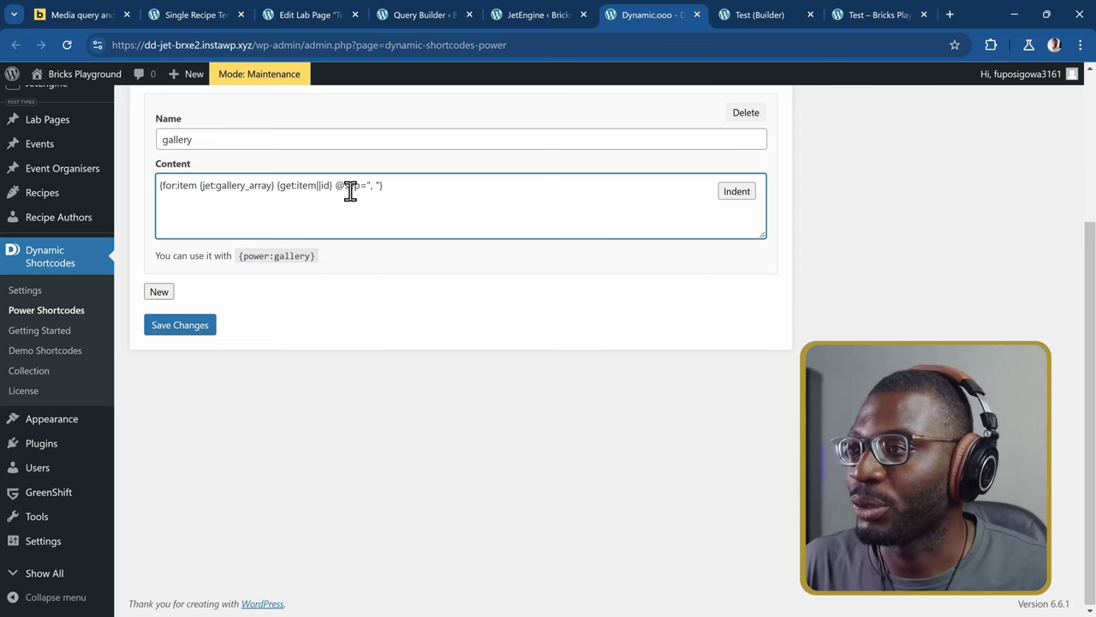
click(298, 16)
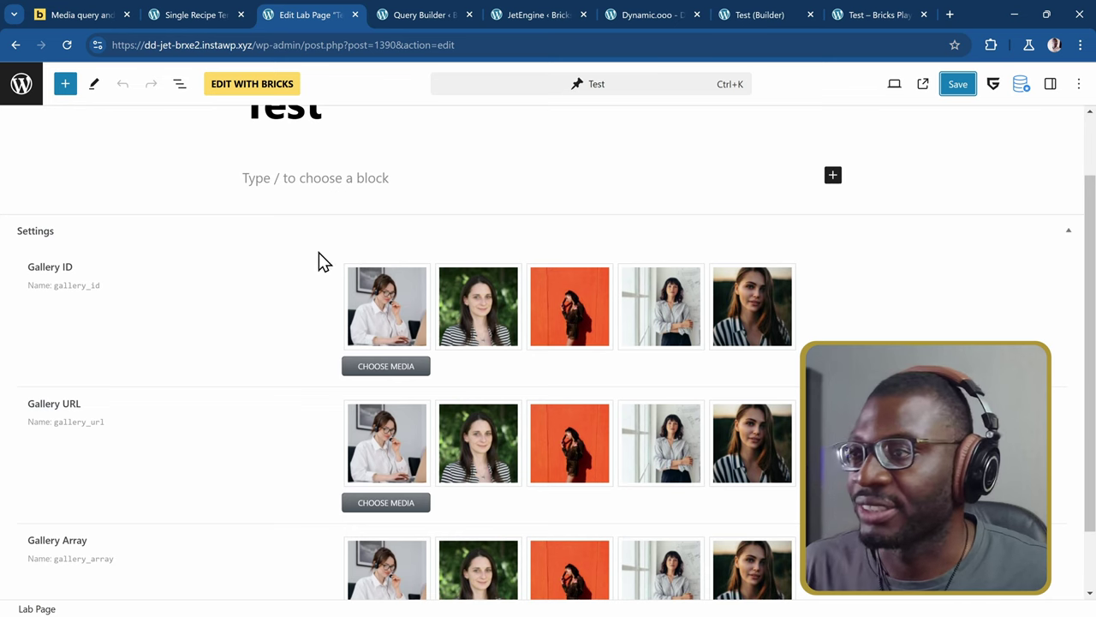
click(538, 2)
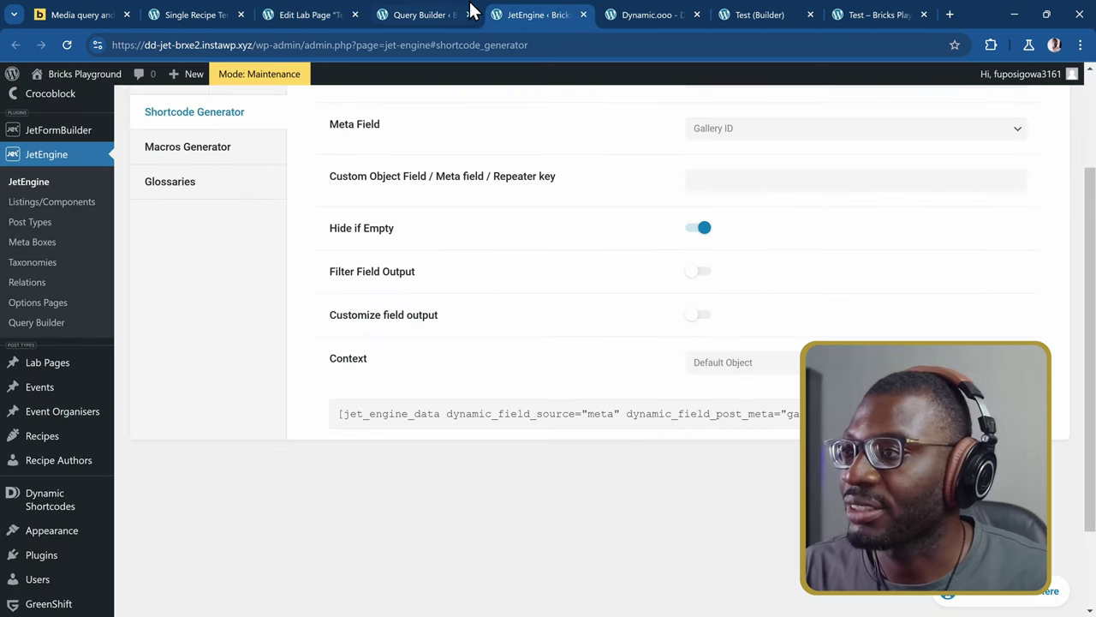
click(629, 12)
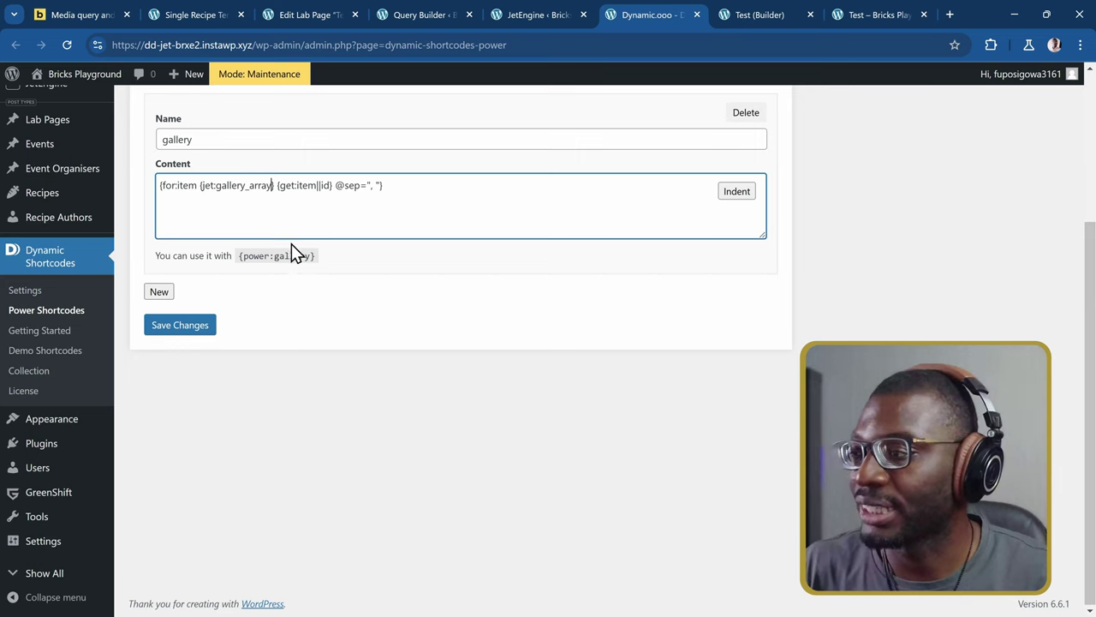
Copy the {power:gallery} shortcode and, in the Test builder tab, add a Shortcode element inside the second section's container.
drag(238, 257, 320, 258)
key(ctrl+c)
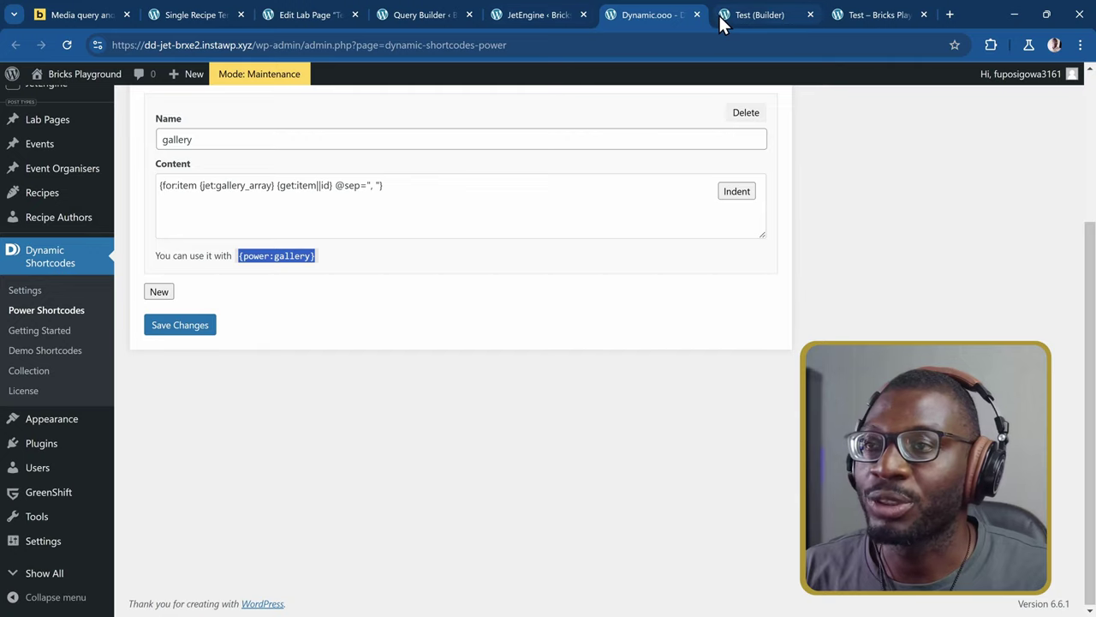
click(755, 16)
scroll(599, 359, down, 1)
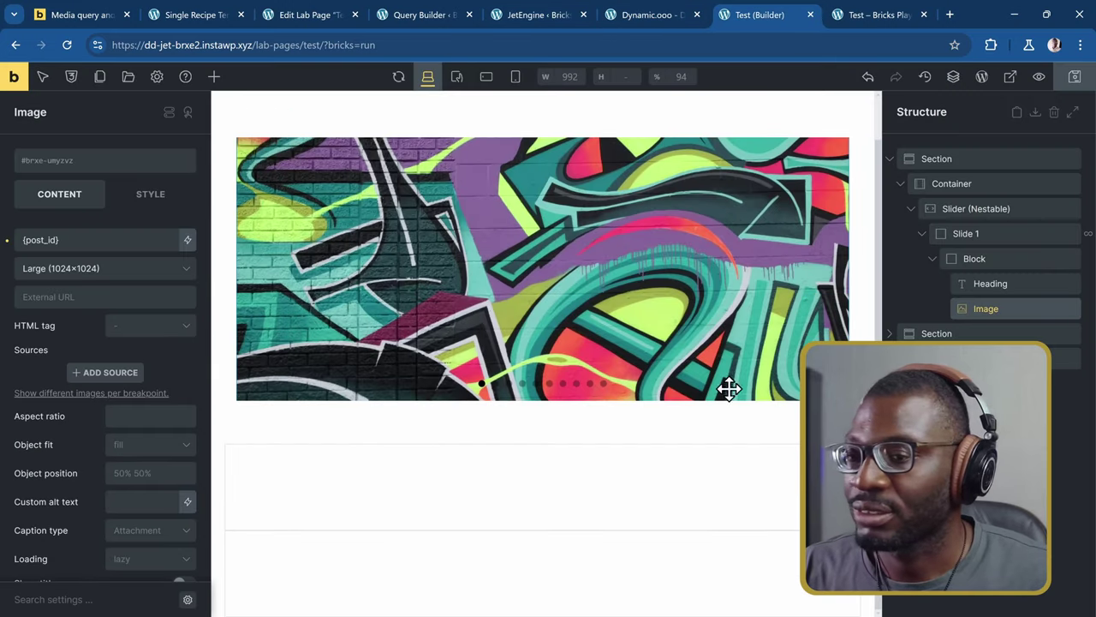
click(214, 78)
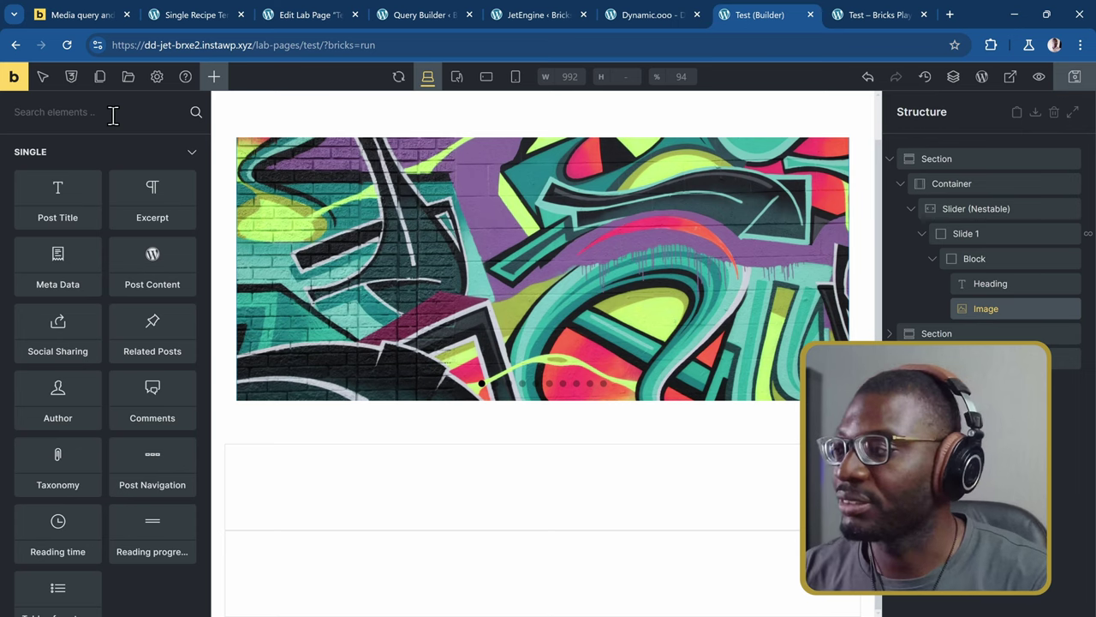
text(basi)
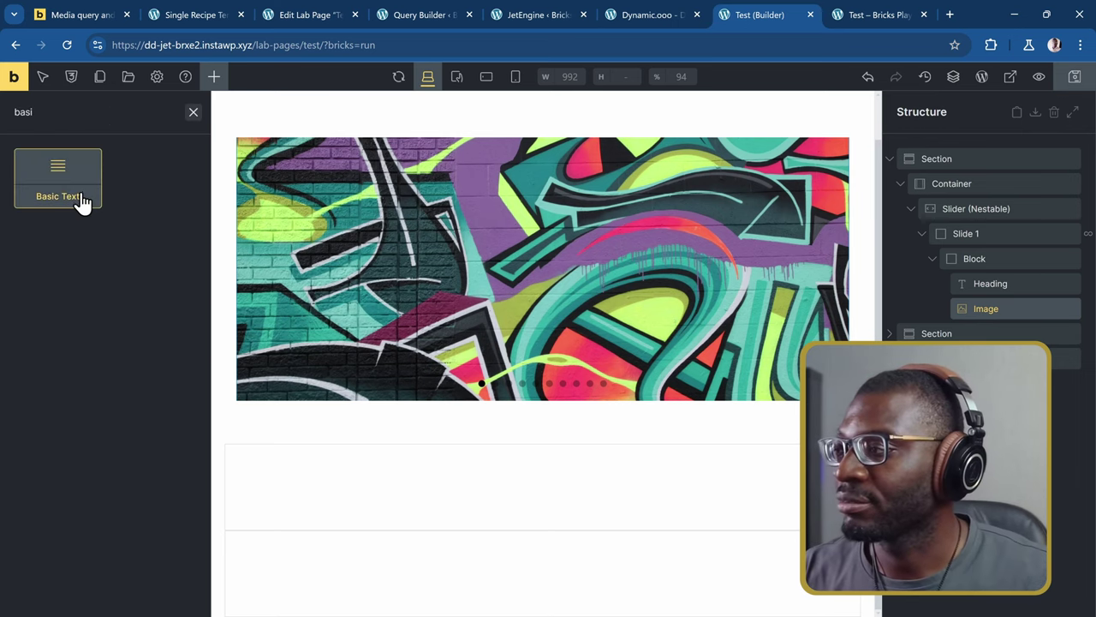
text(short)
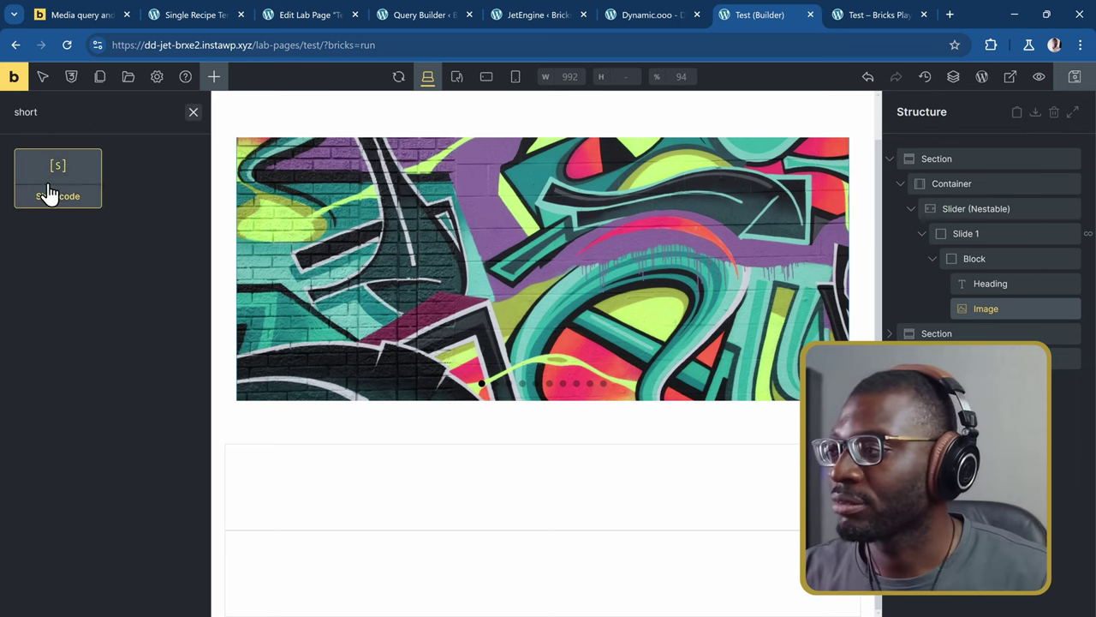
drag(47, 192, 881, 330)
click(895, 338)
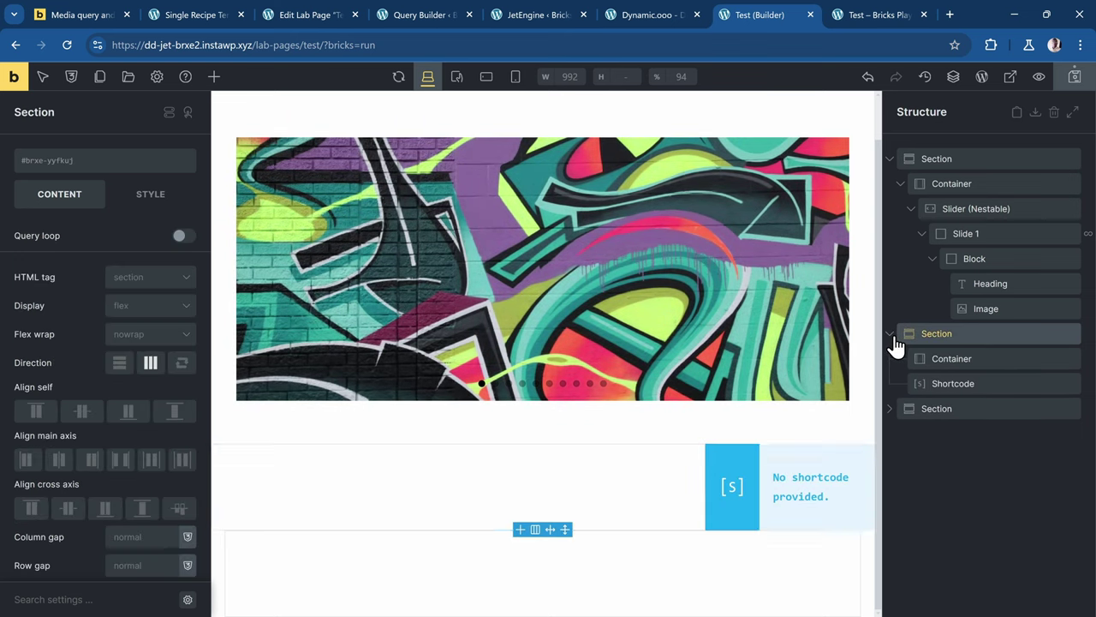
drag(949, 373, 971, 368)
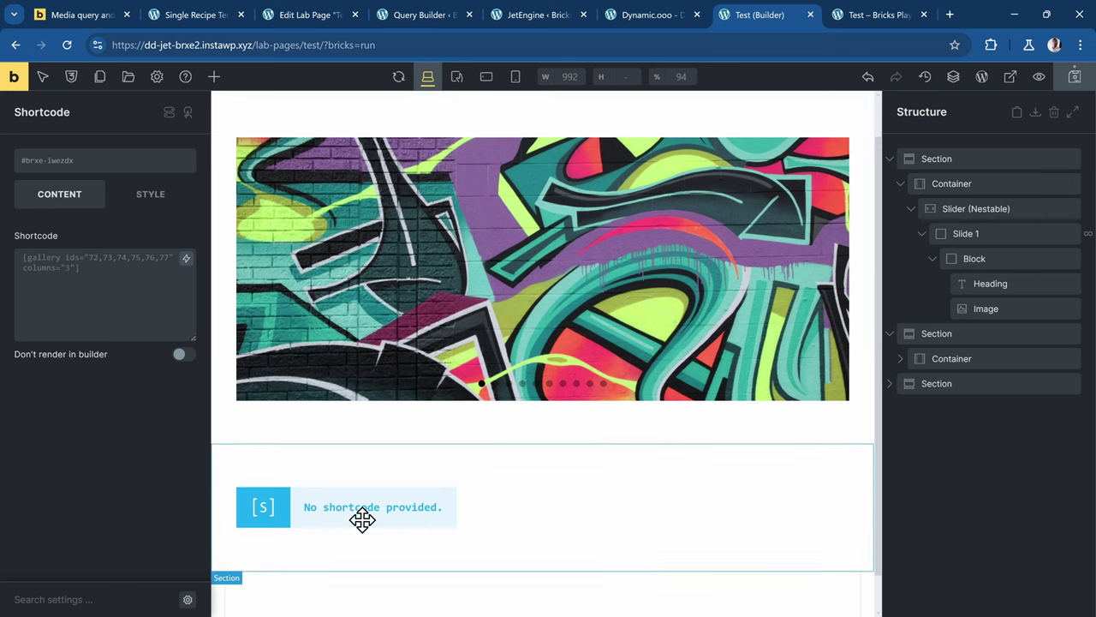
Set the Shortcode element's content to [dsh]{power:gallery}[/dsh], using the copied power shortcode.
click(82, 310)
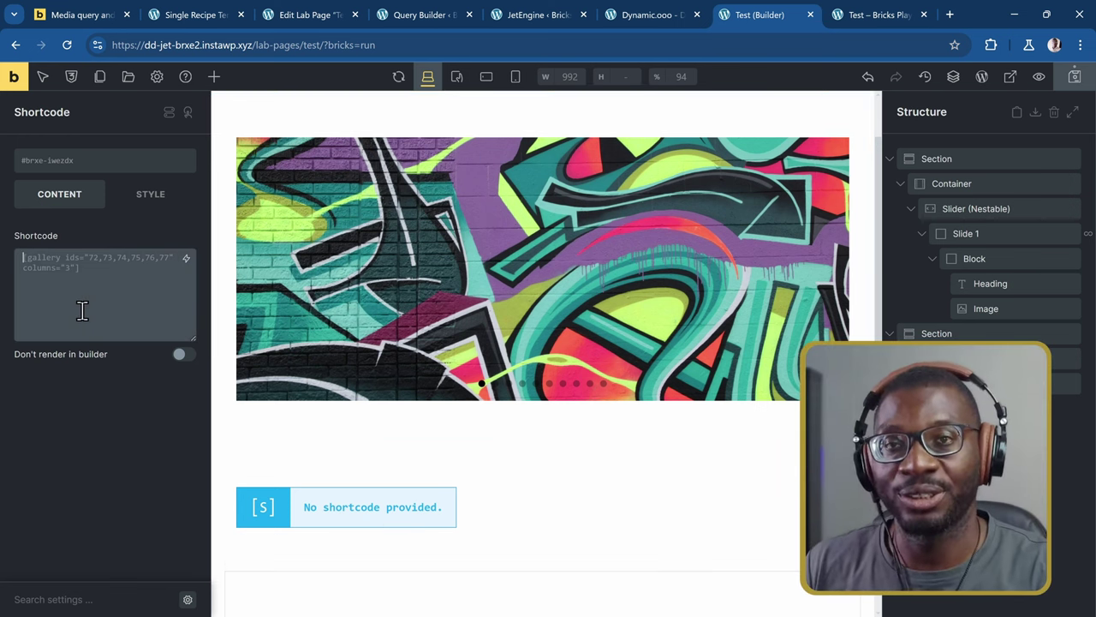
text([])
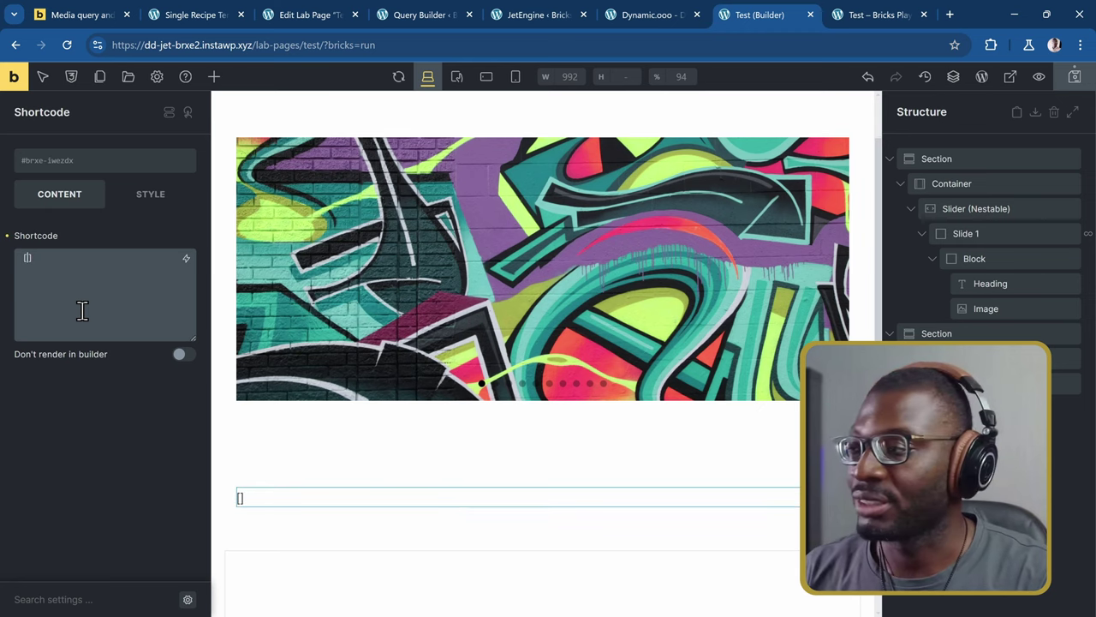
text(dsh)
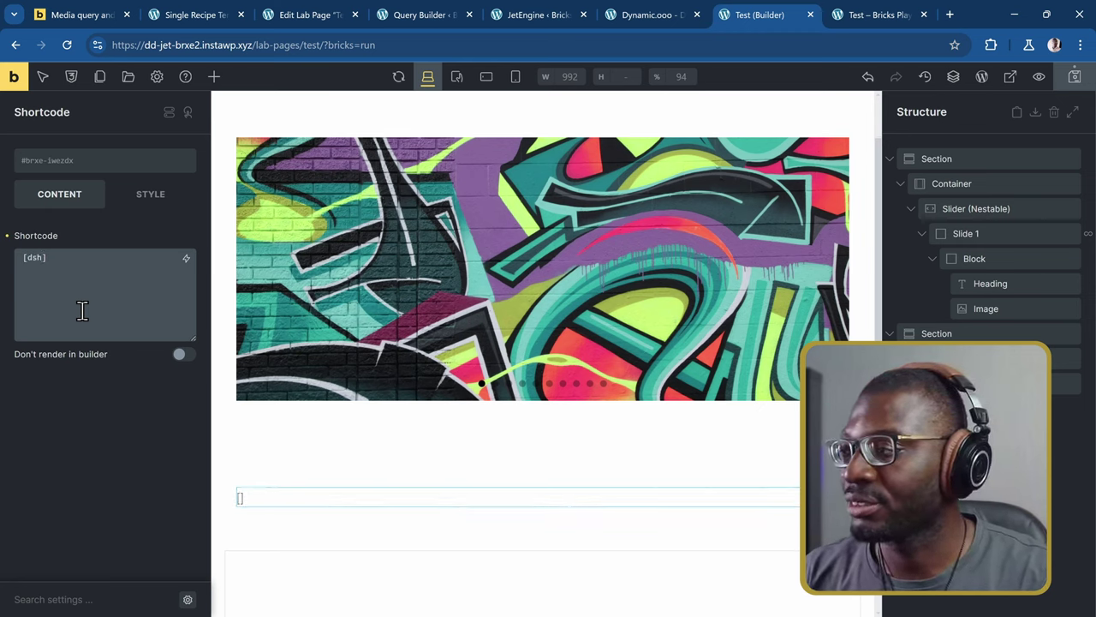
key(End)
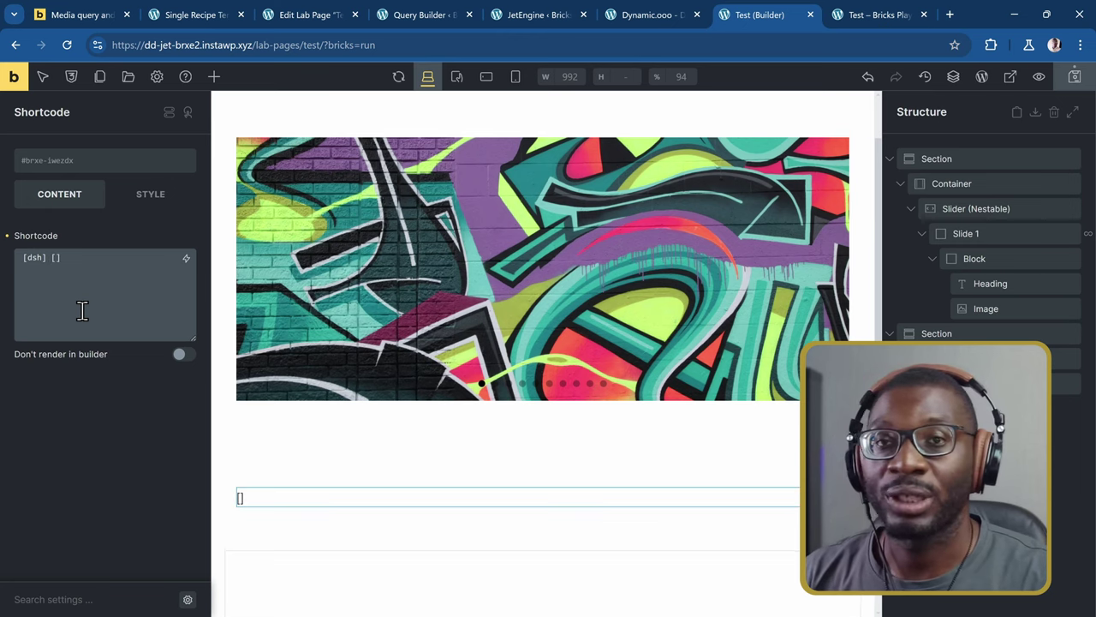
text([/)
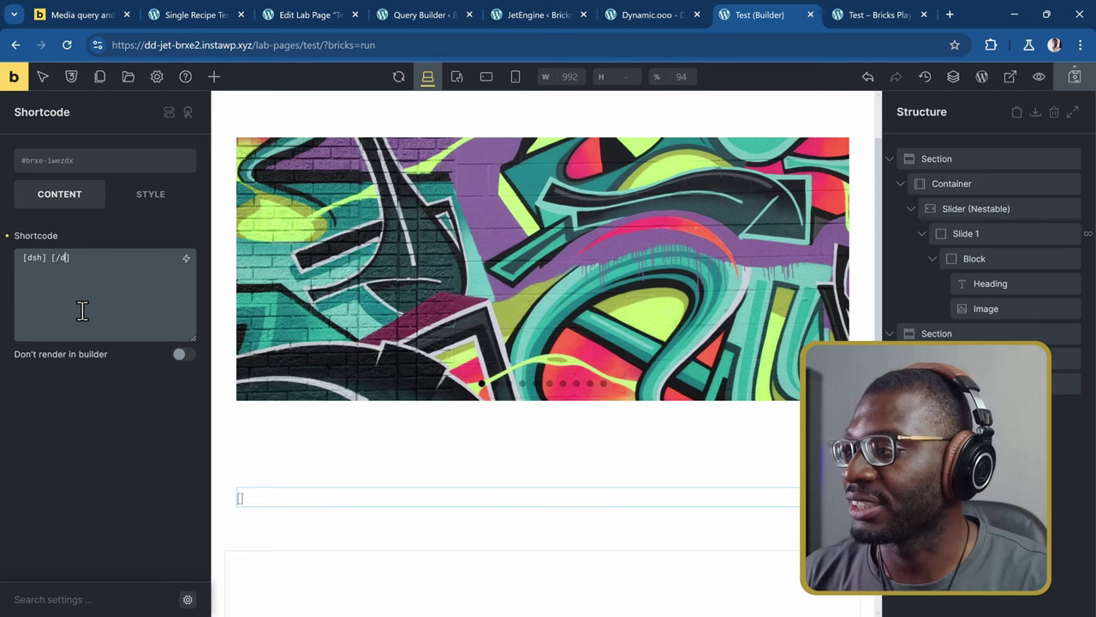
text(dsh)
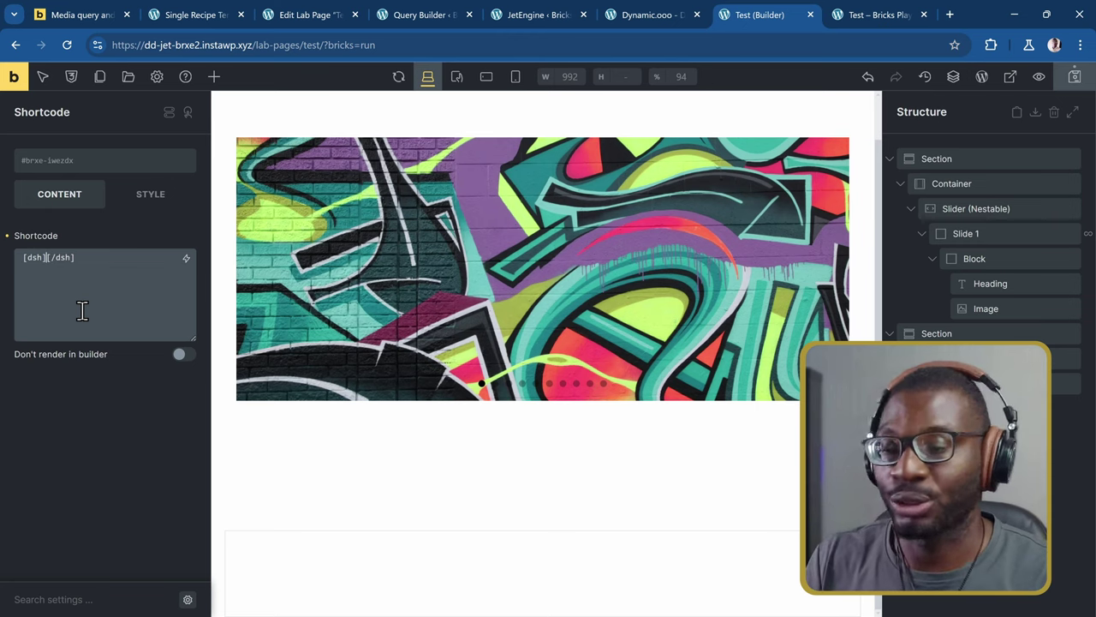
key(ctrl+v)
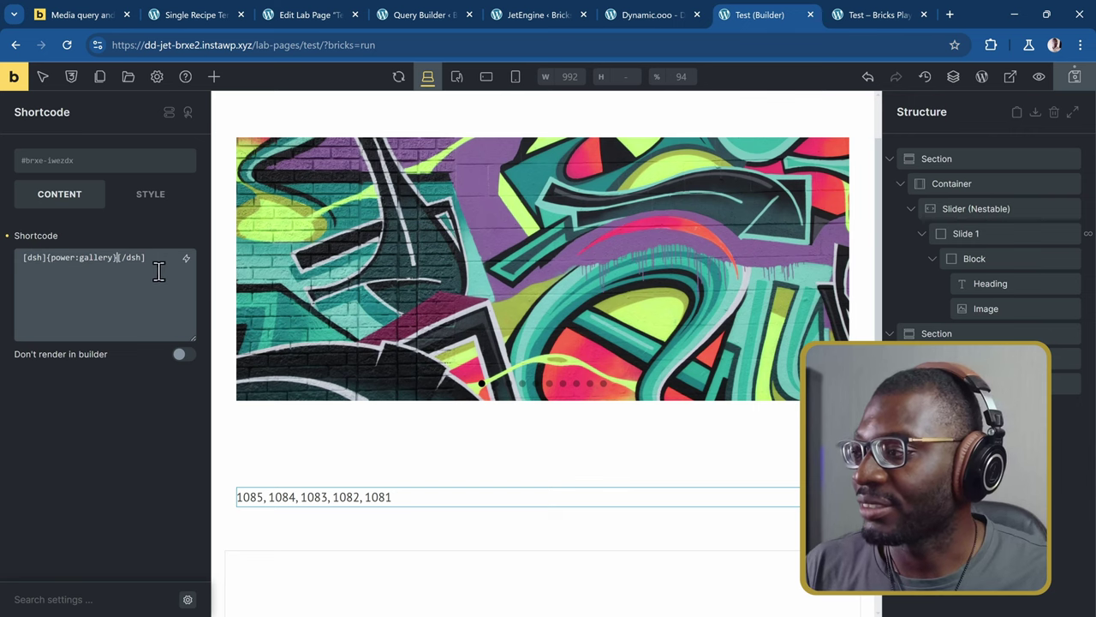
Copy the full [dsh]{power:gallery}[/dsh] shortcode into the query's Post In Shortcode result macro, replacing the JetEngine shortcode, and update the query.
key(ctrl+a)
key(ctrl+c)
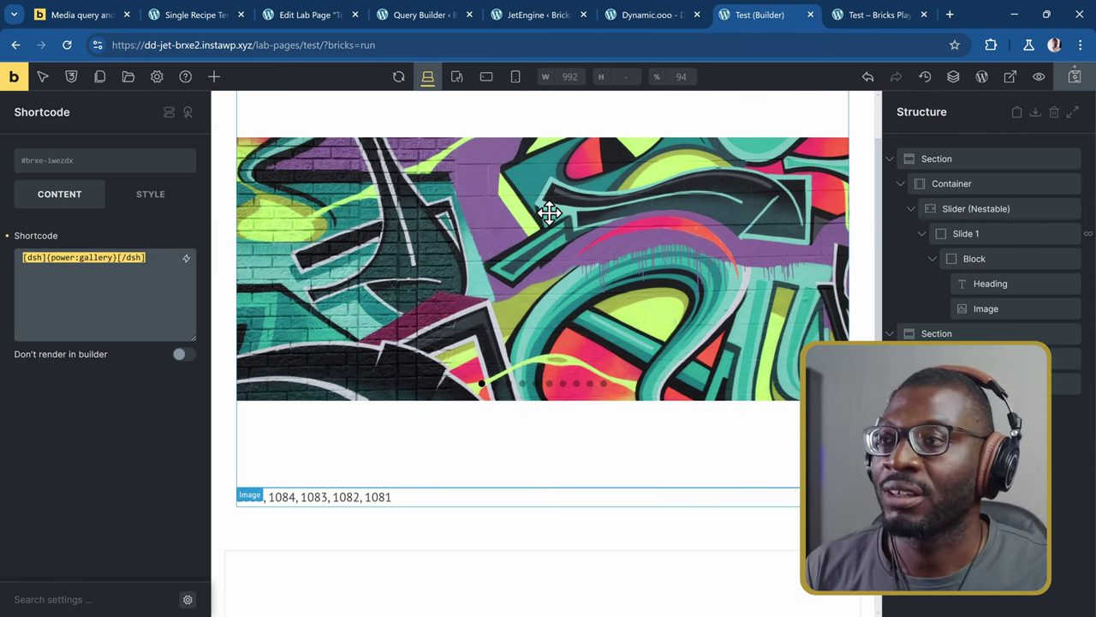
click(421, 17)
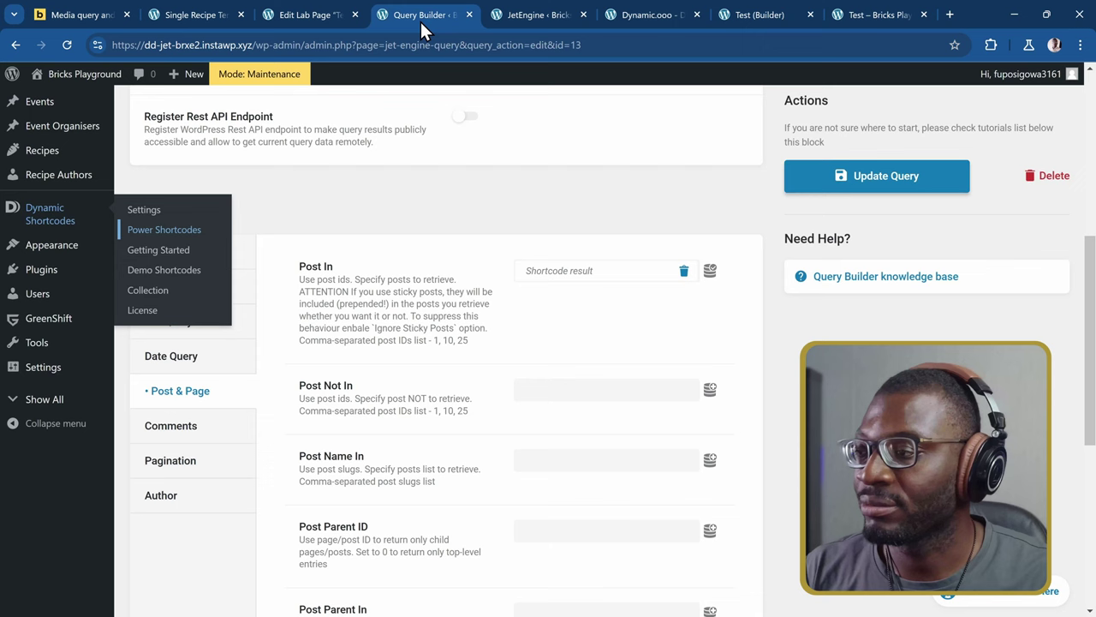
click(558, 281)
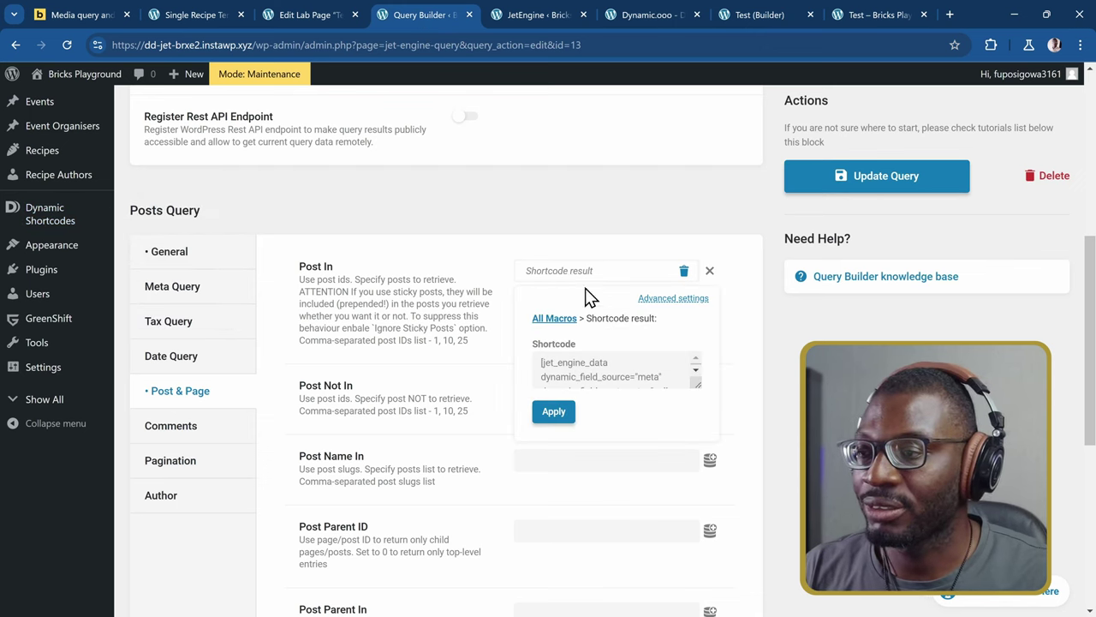
triple_click(603, 380)
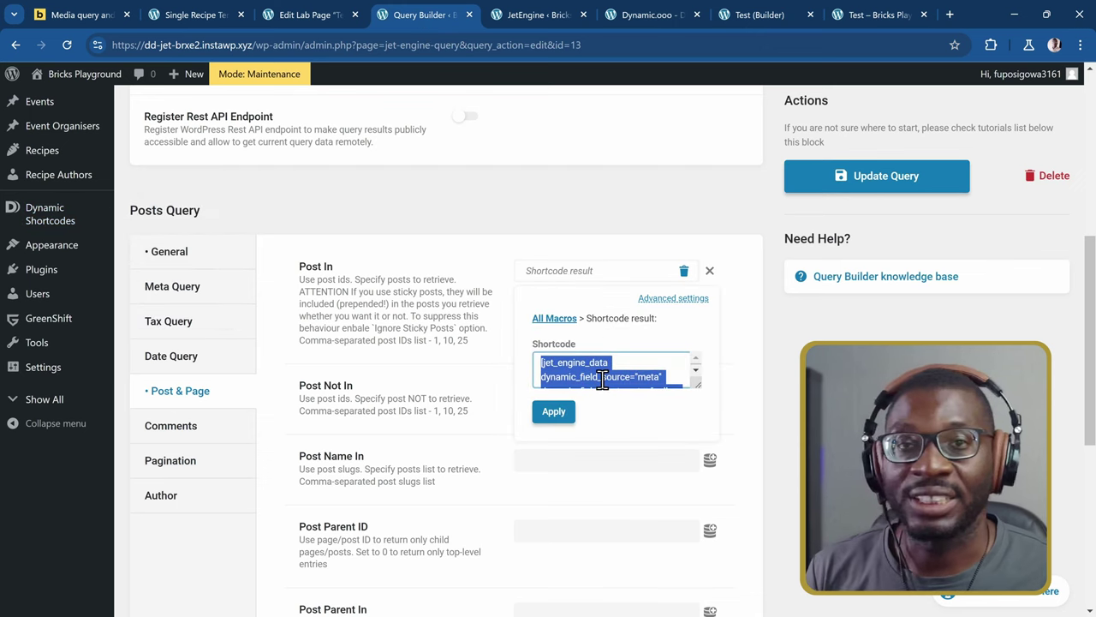
key(ctrl+v)
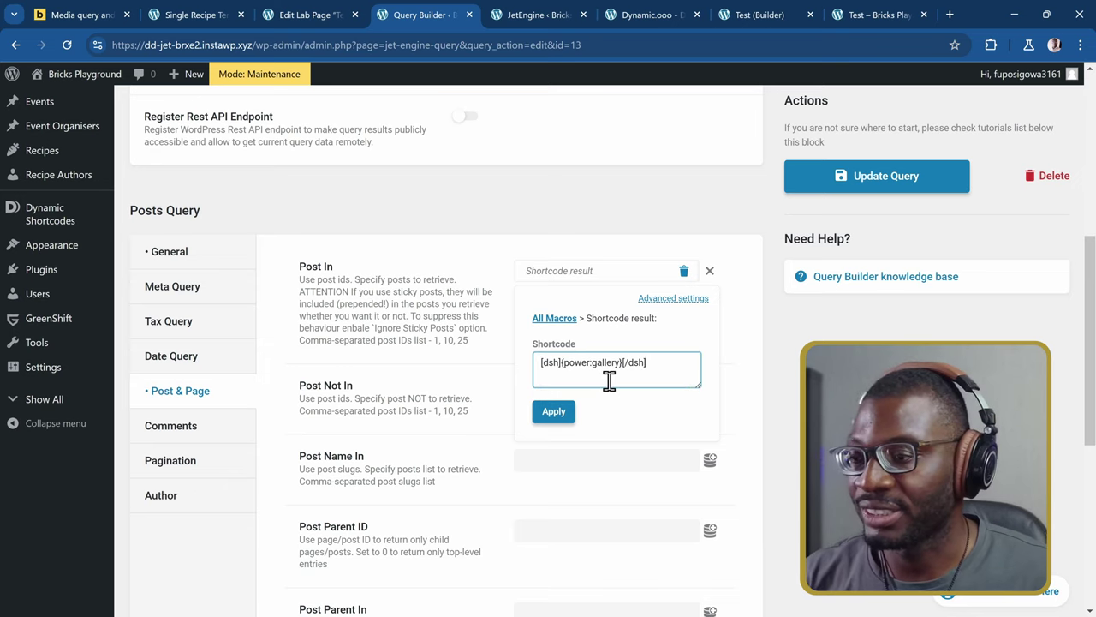
click(558, 416)
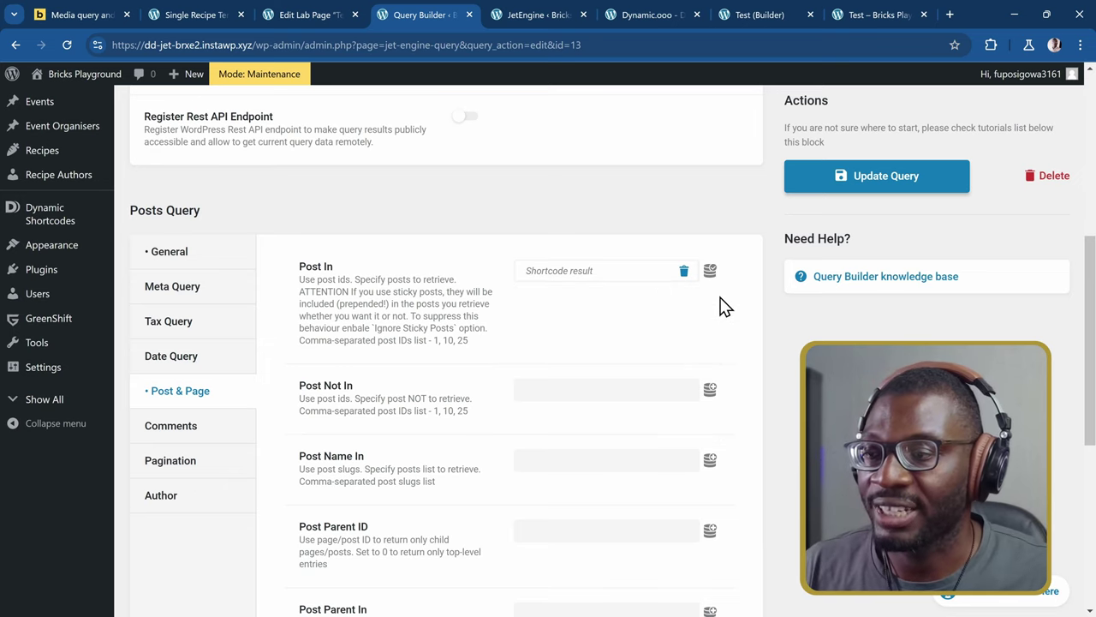
click(901, 181)
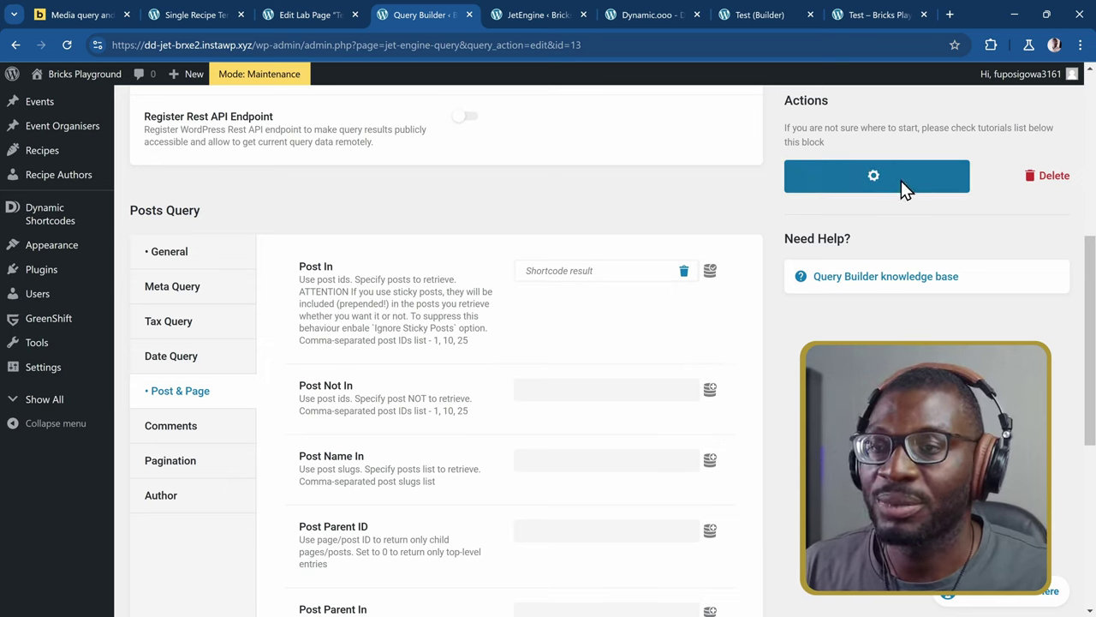
In the Lab Page's Gallery Array, replace the first two images with the dark-haired smiling woman and red-sweater portraits from the People folder, and save.
click(873, 12)
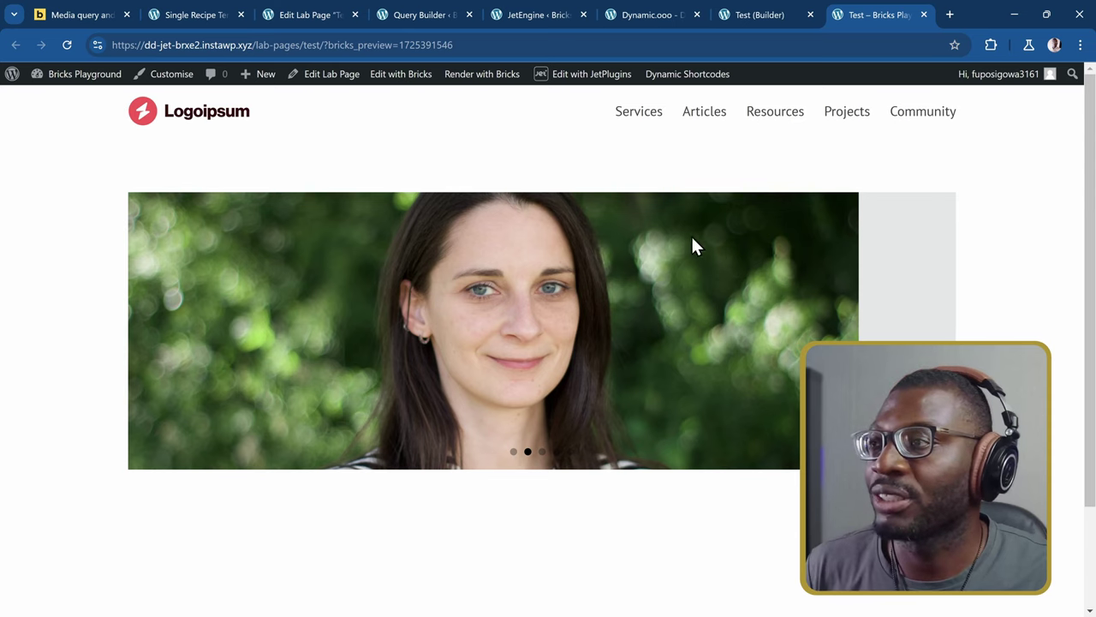
click(300, 16)
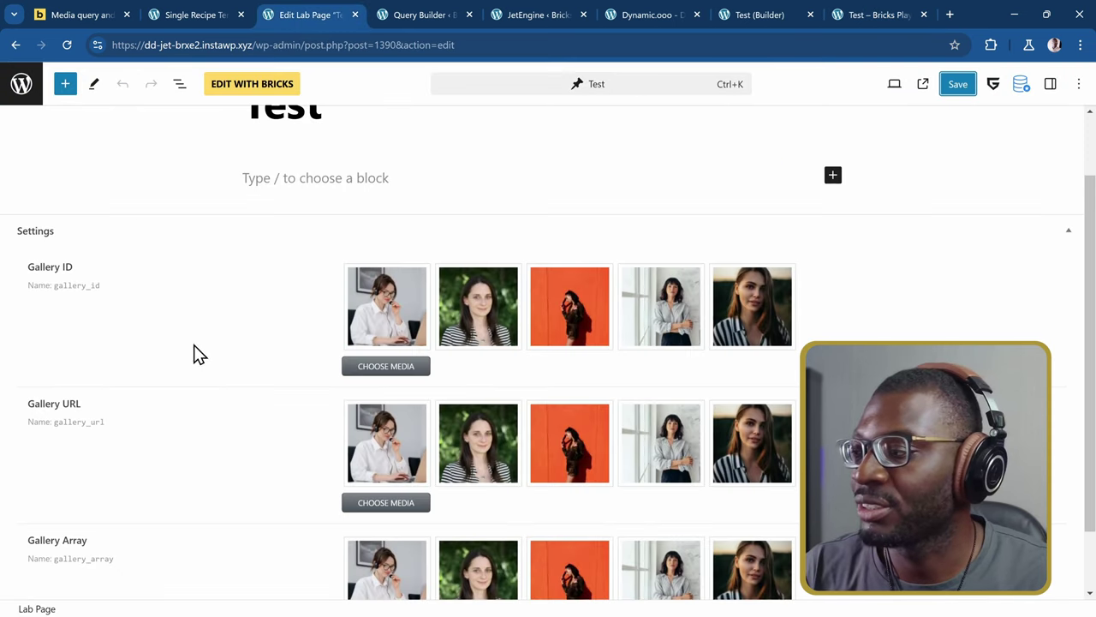
scroll(88, 470, down, 1)
mouse_move(397, 471)
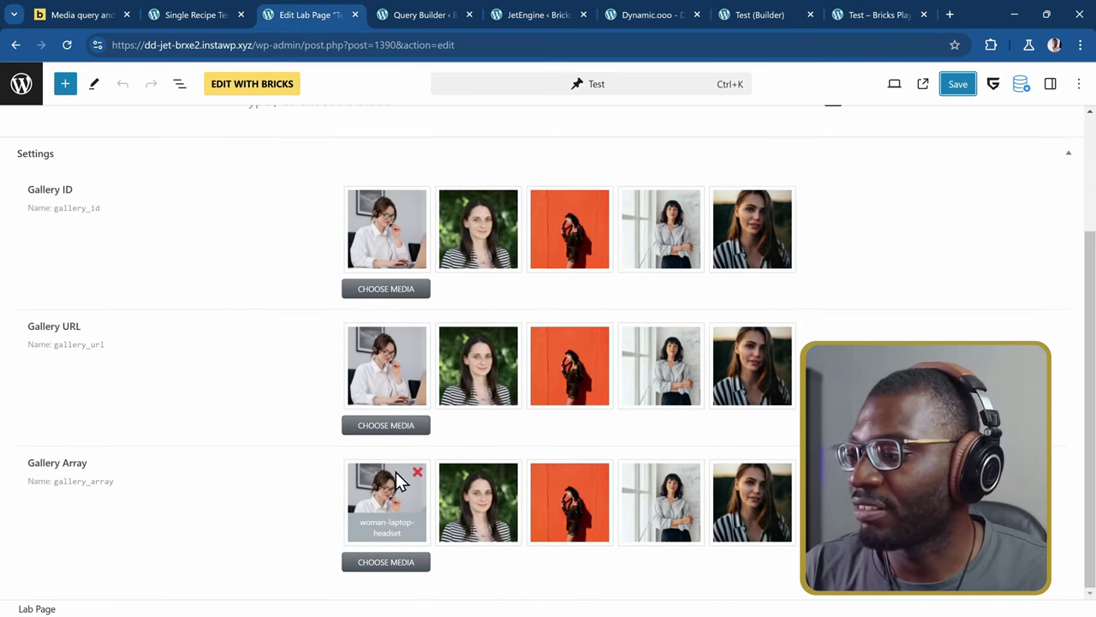
click(415, 476)
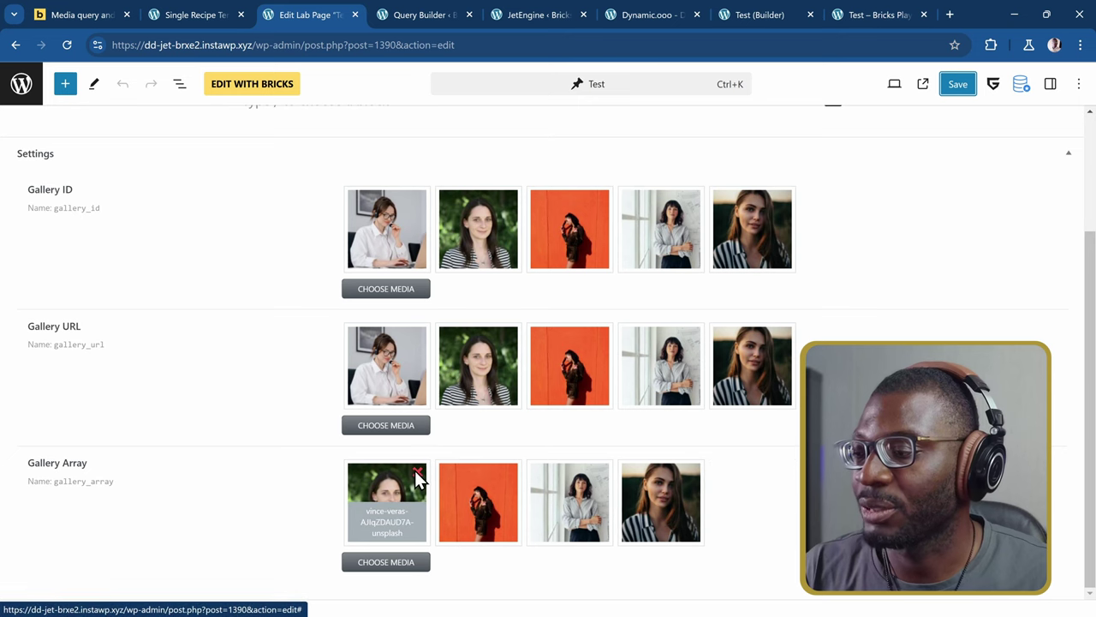
click(416, 476)
click(399, 567)
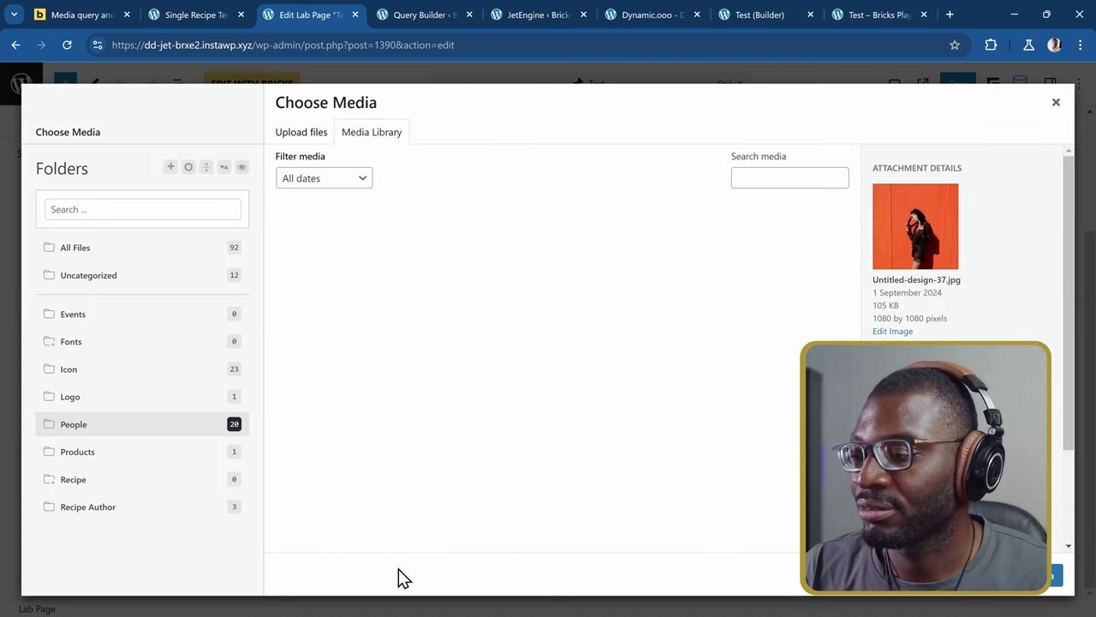
click(343, 386)
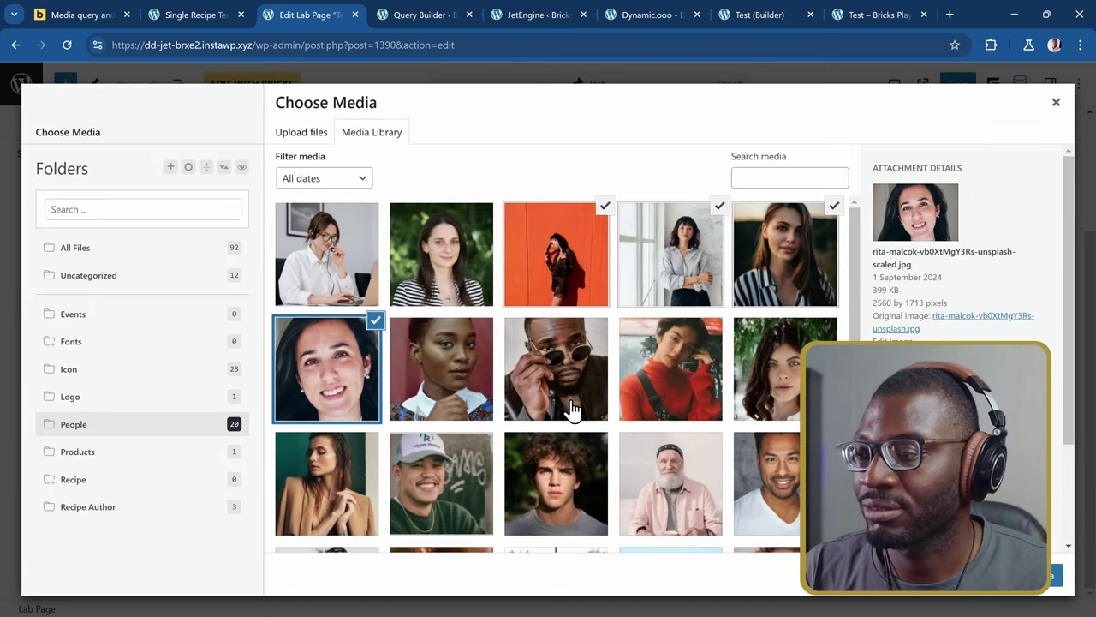
click(698, 390)
click(1016, 591)
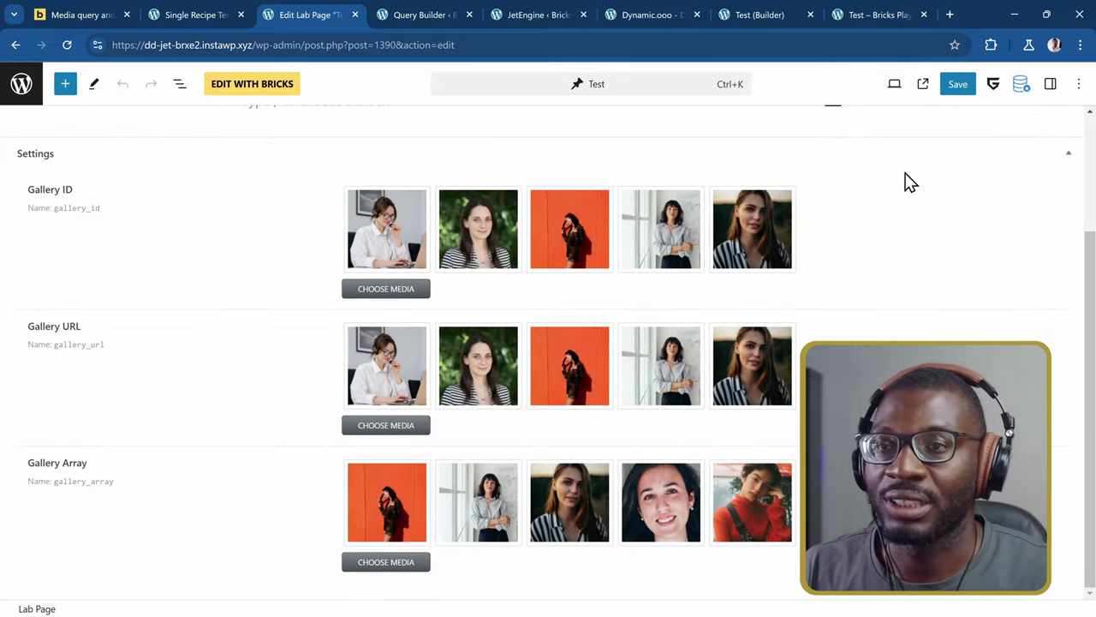
click(957, 84)
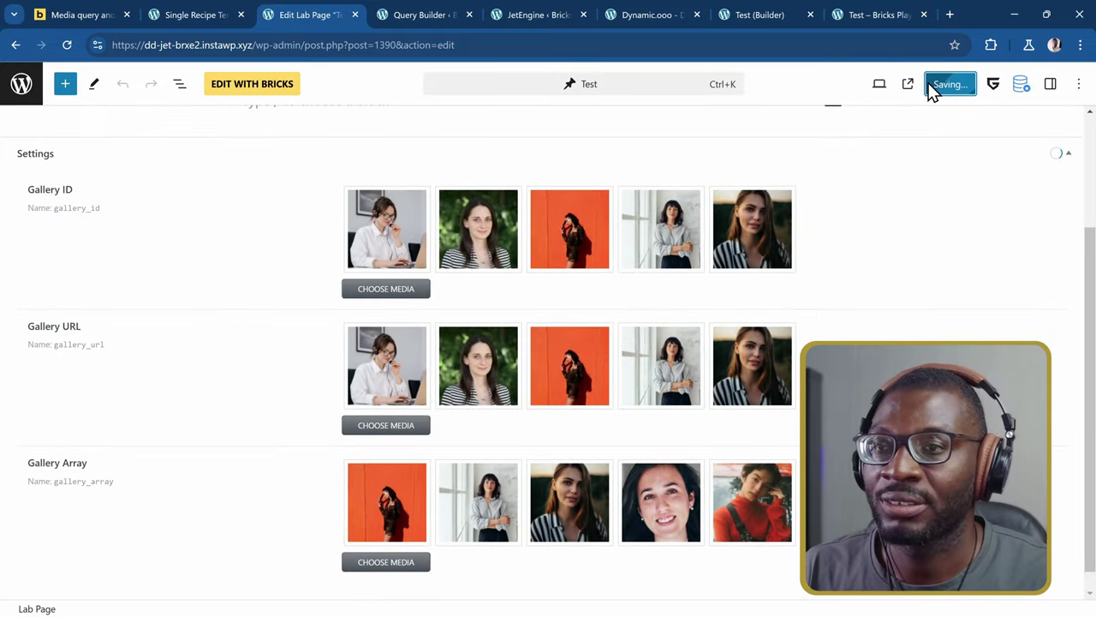
Reload the front-end Test page to check the slider against the changed Gallery Array.
click(868, 16)
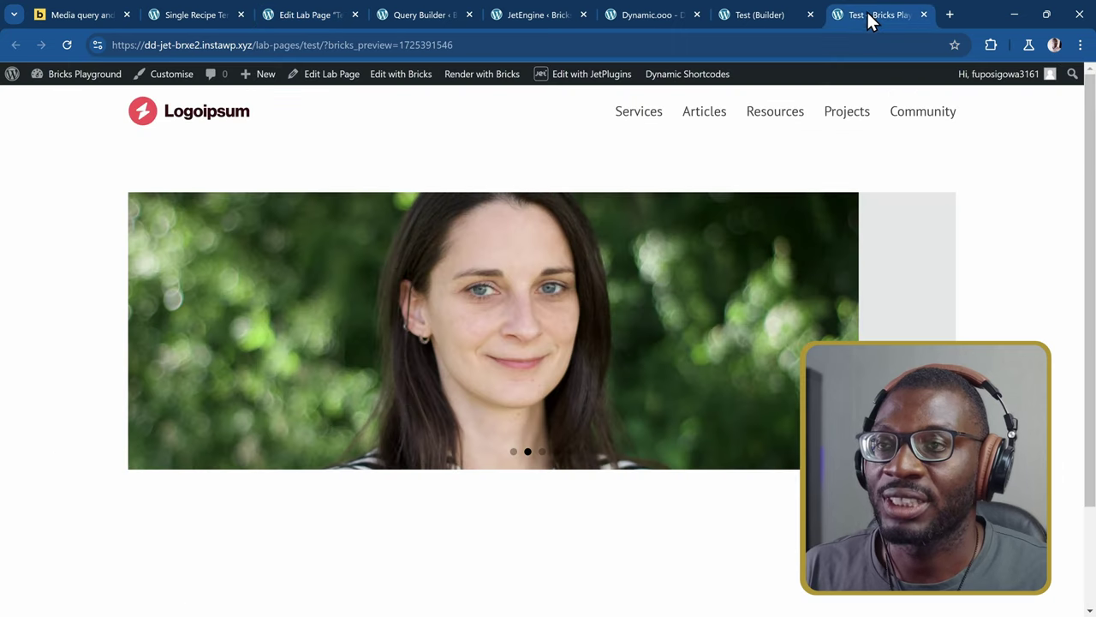
click(66, 44)
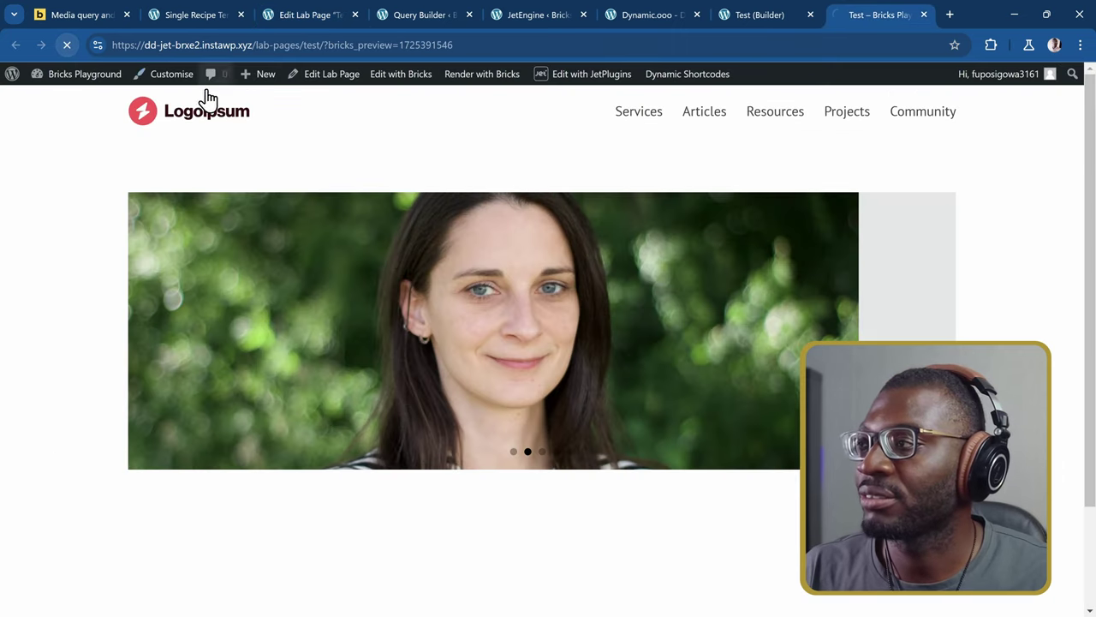